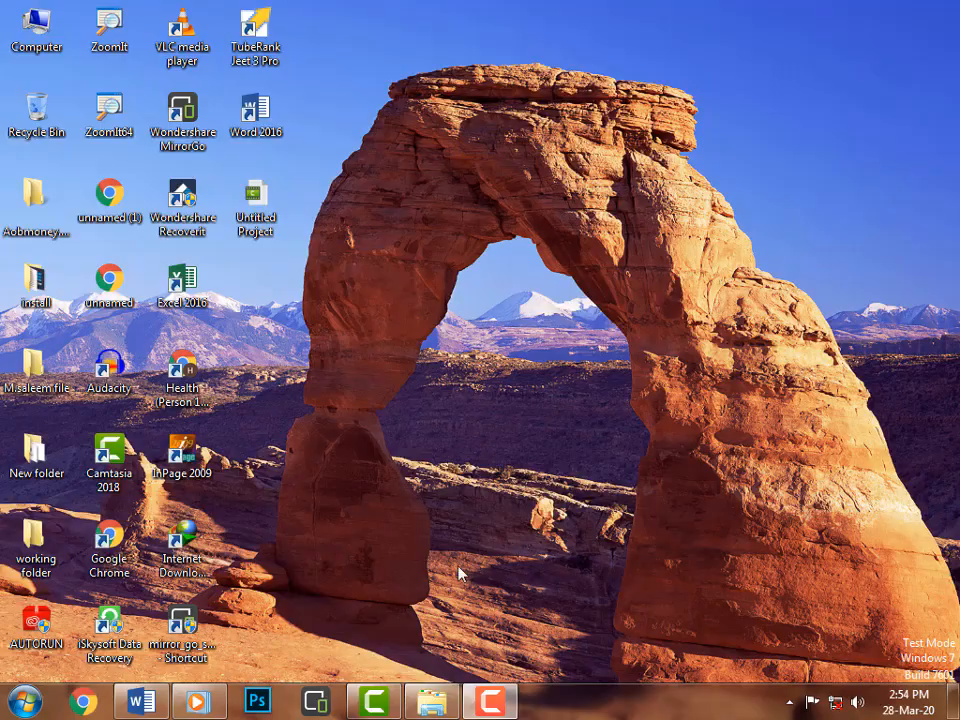
# Open Word and insert the built-in Austin Sidebar text box from the text box gallery.
pyautogui.click(141, 701)
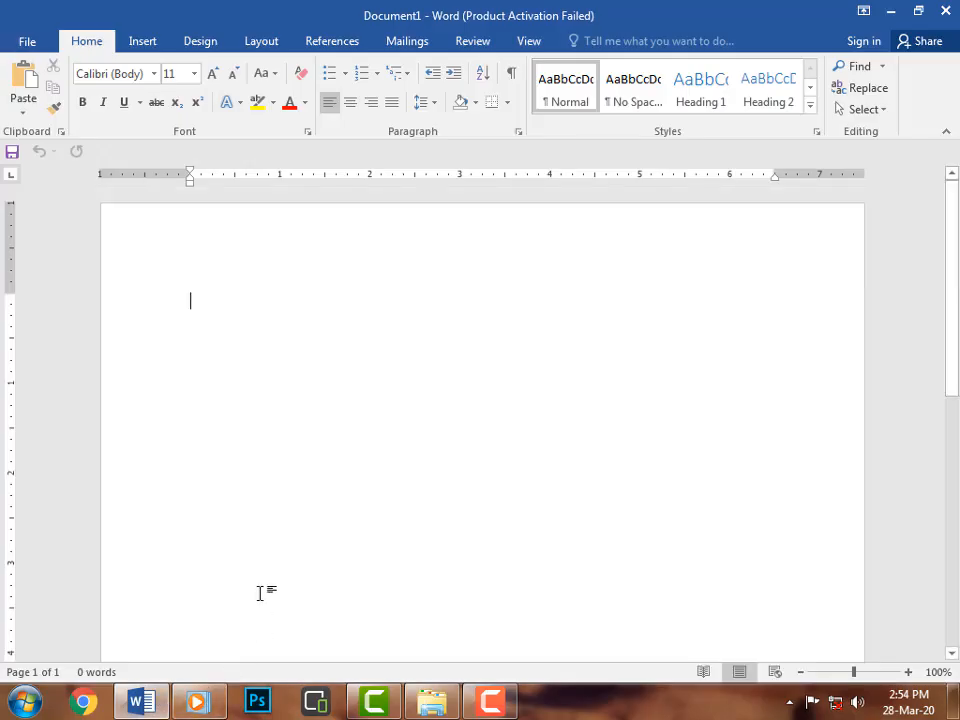
pyautogui.click(150, 41)
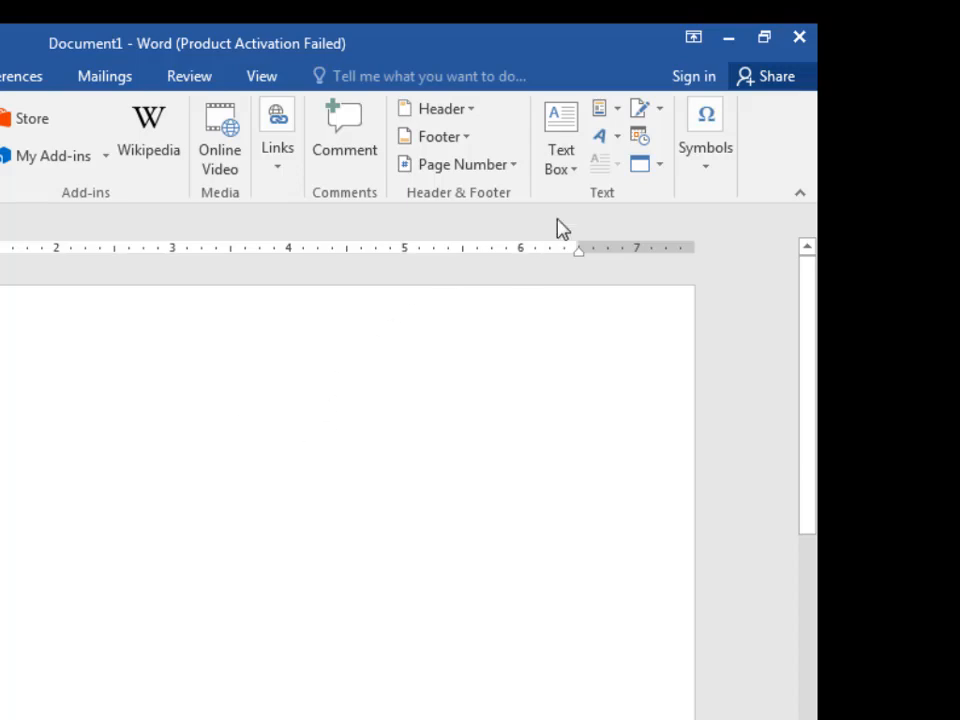
pyautogui.click(575, 180)
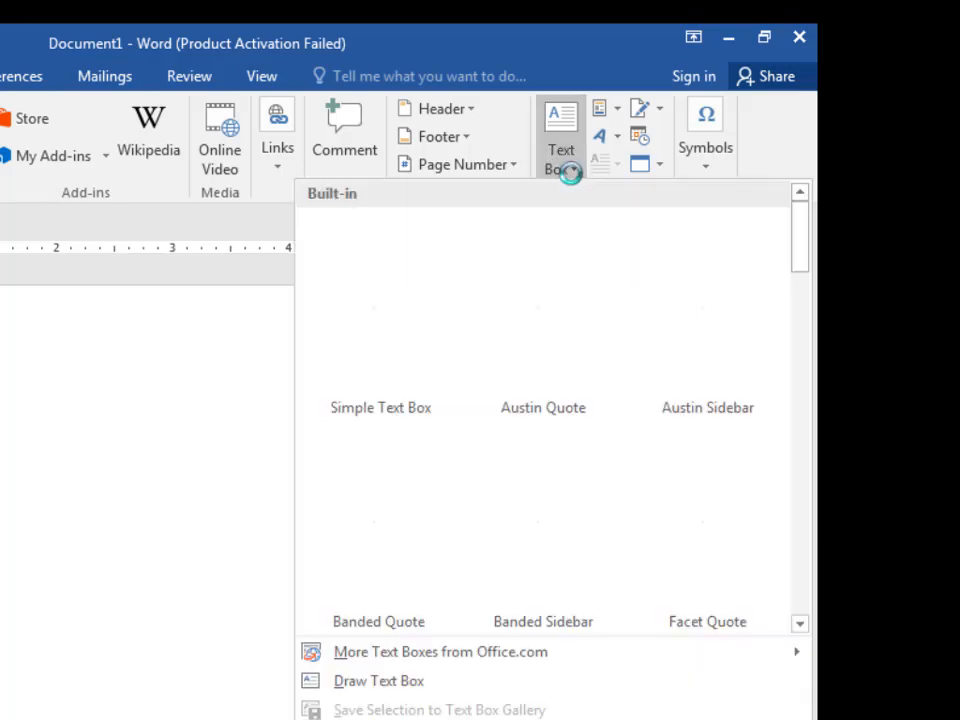
pyautogui.scroll(-6, 633, 448)
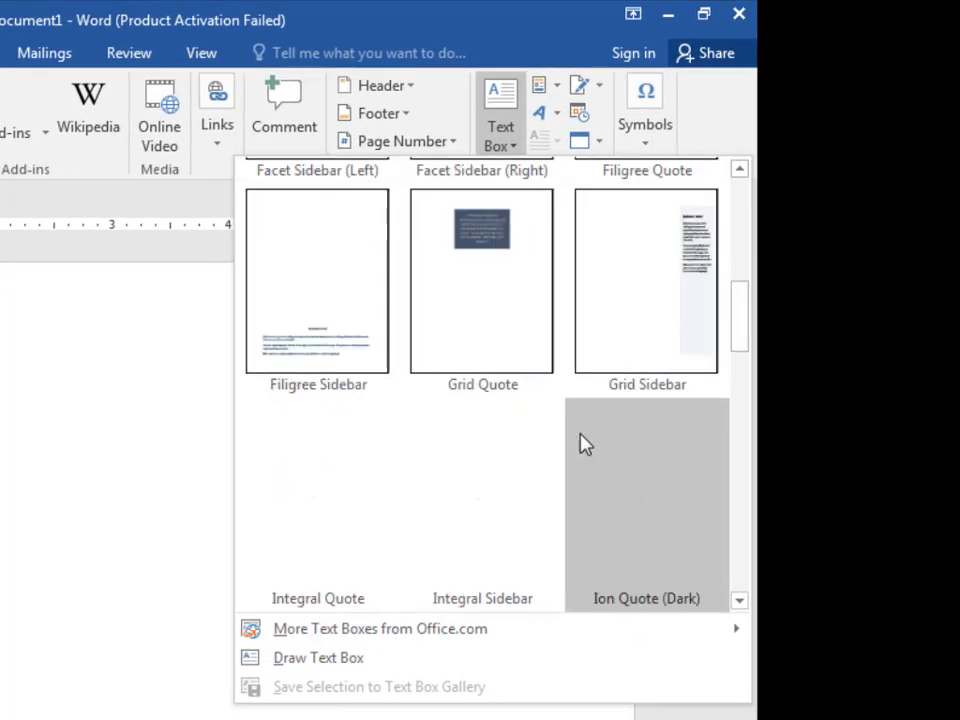
pyautogui.scroll(6, 587, 438)
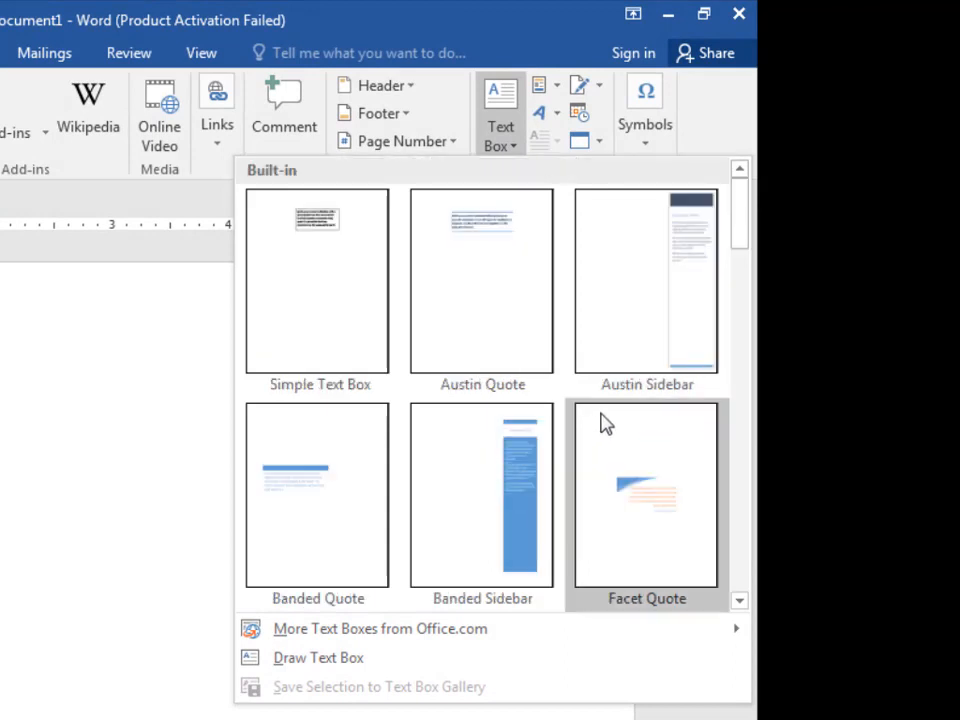
pyautogui.scroll(-6, 600, 422)
pyautogui.scroll(3, 493, 454)
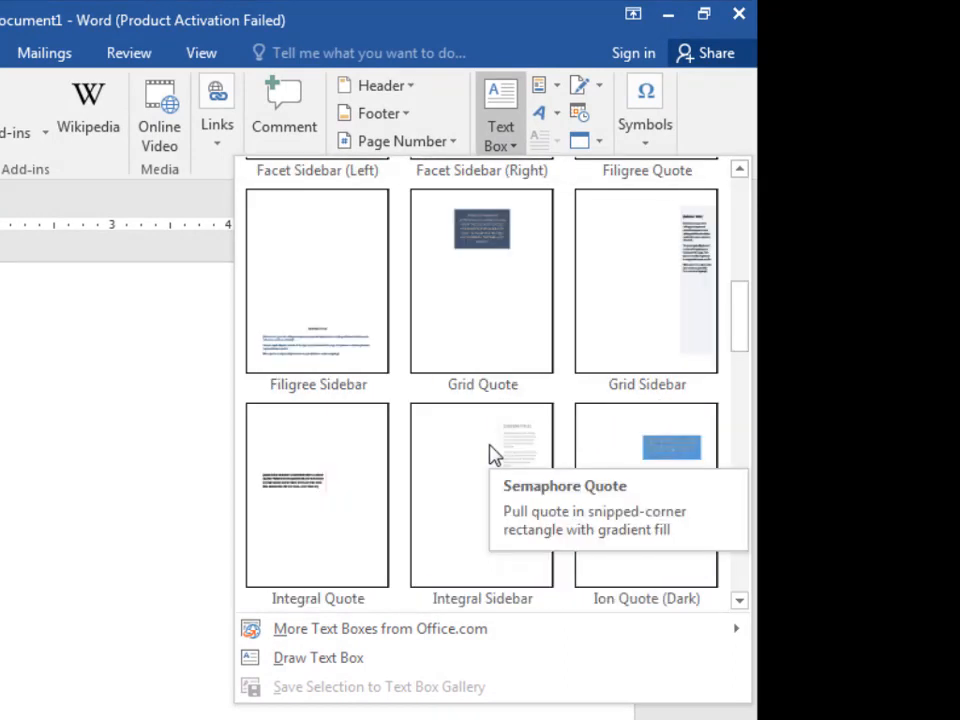
pyautogui.scroll(5, 566, 460)
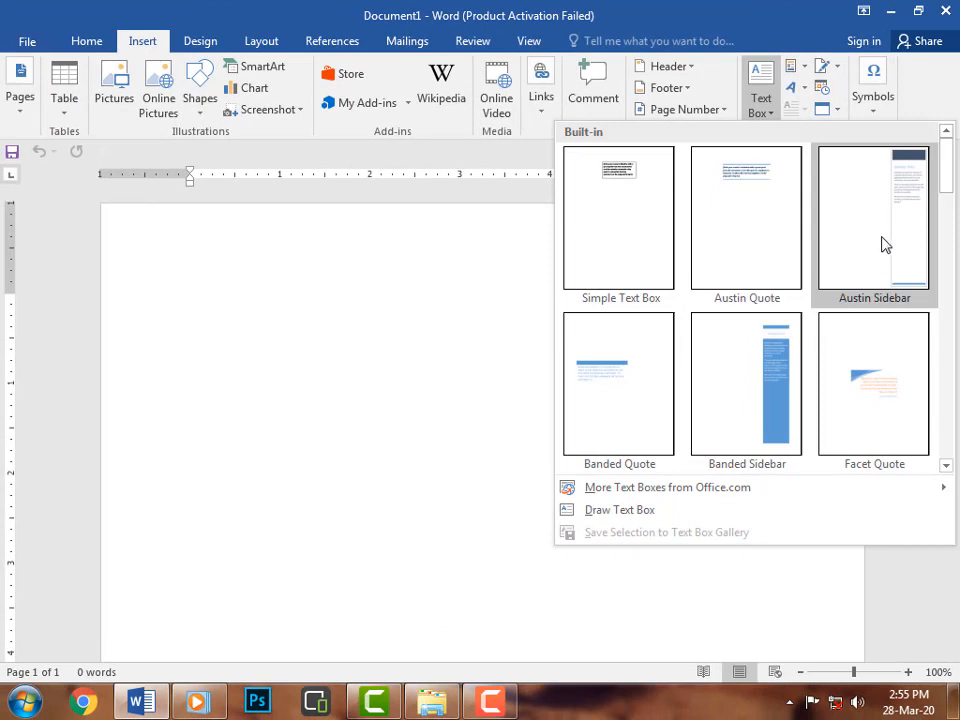
pyautogui.click(881, 242)
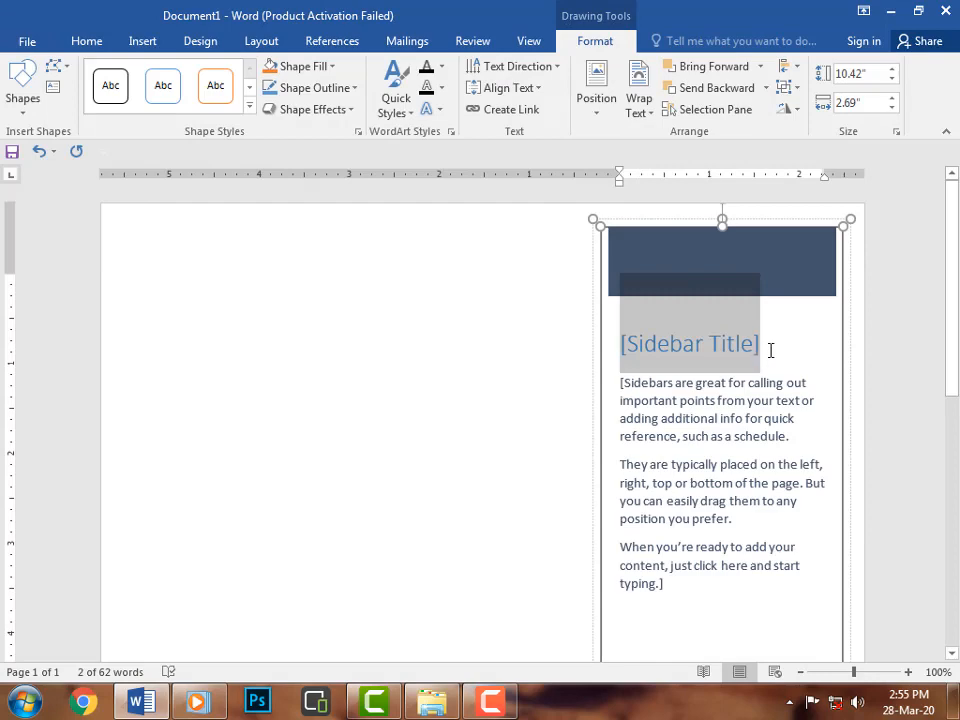
# Replace the sidebar's body text with the lines Waseem Computer academy, Office Management and Ms Word.
pyautogui.click(720, 479)
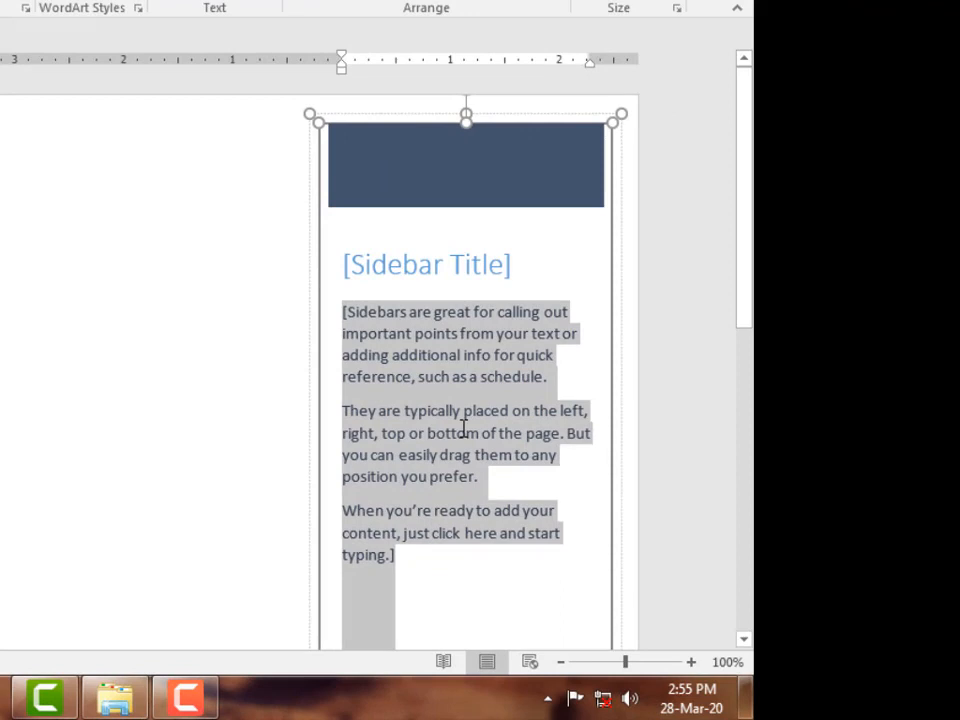
pyautogui.write('Wasee')
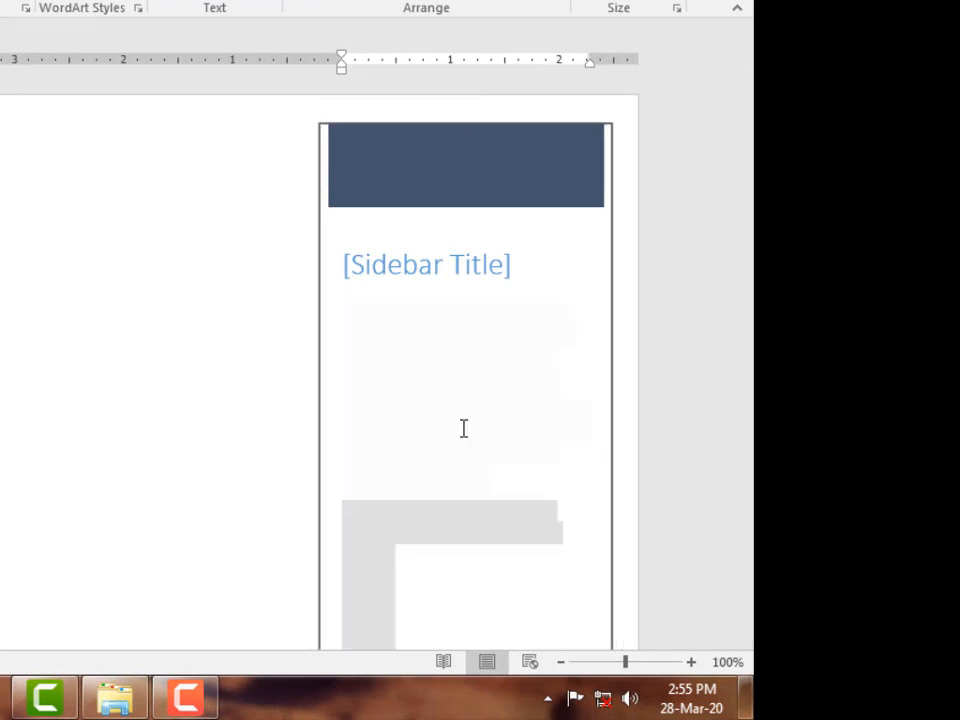
pyautogui.write('m C')
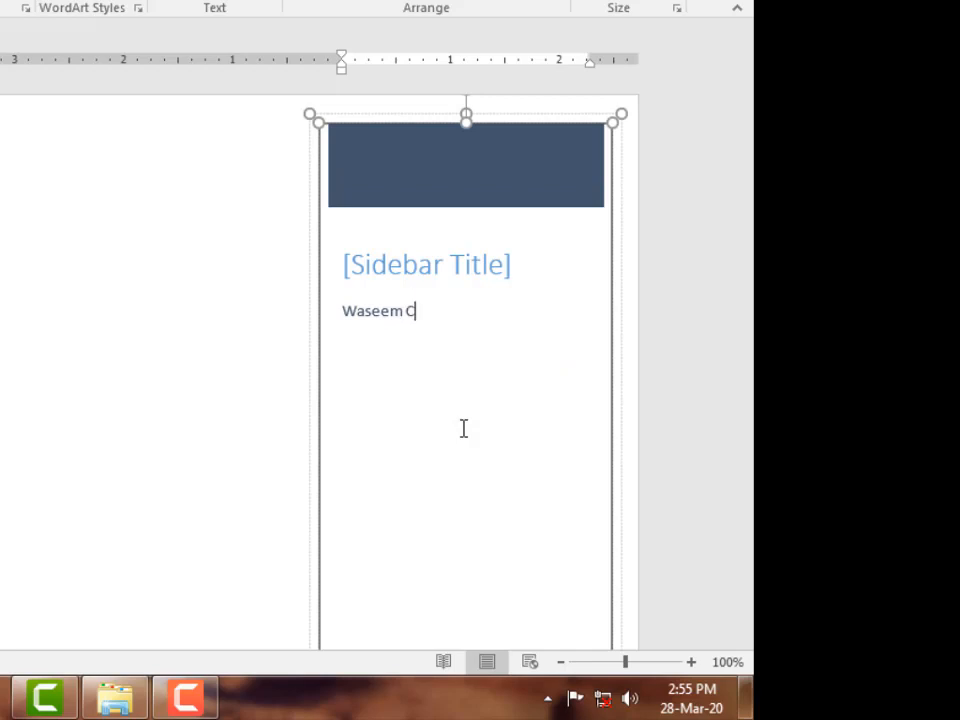
pyautogui.write('omputer')
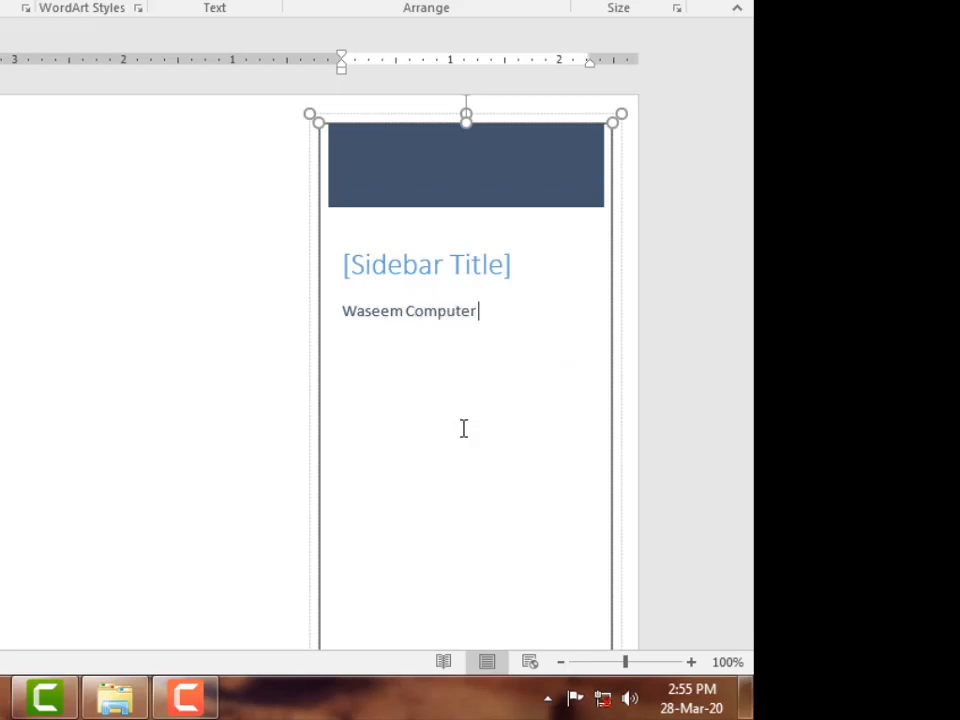
pyautogui.write(' academy')
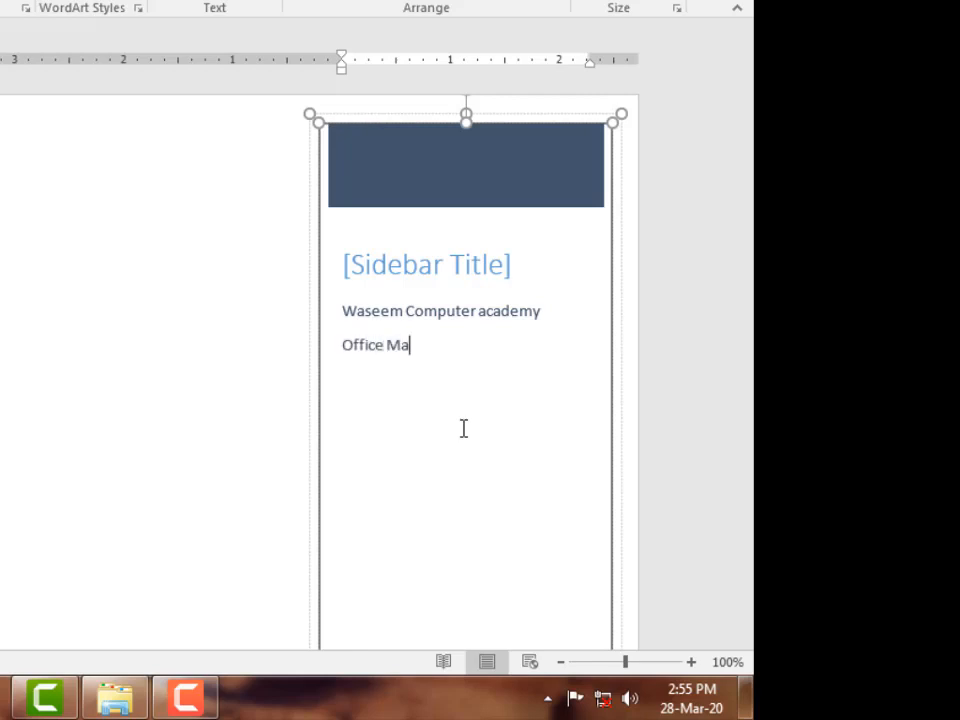
pyautogui.write('nagement ')
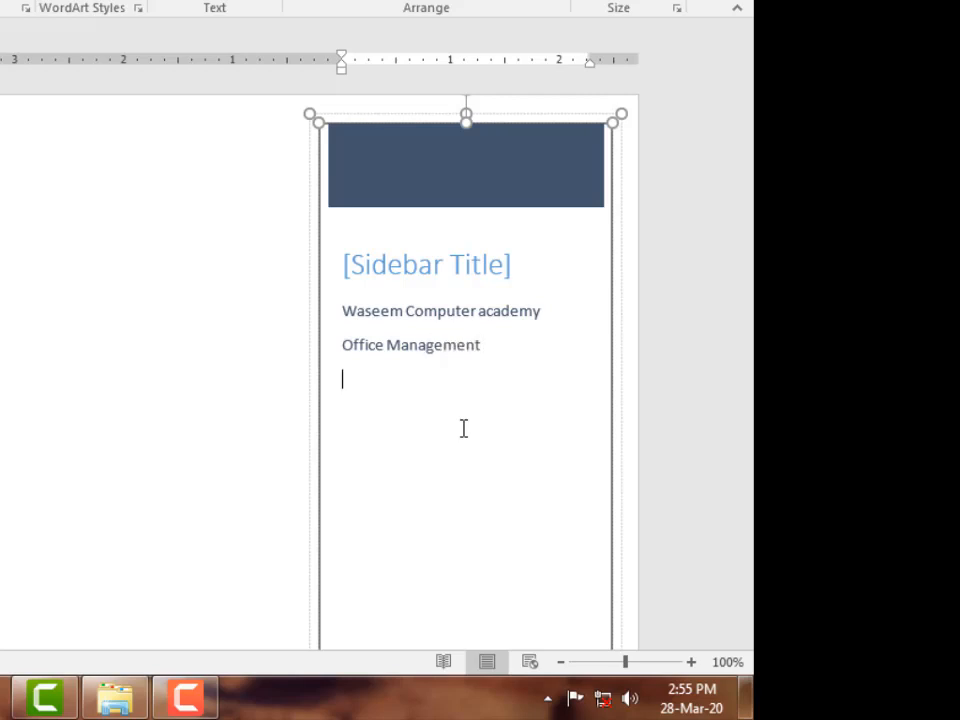
pyautogui.write('Ms Word')
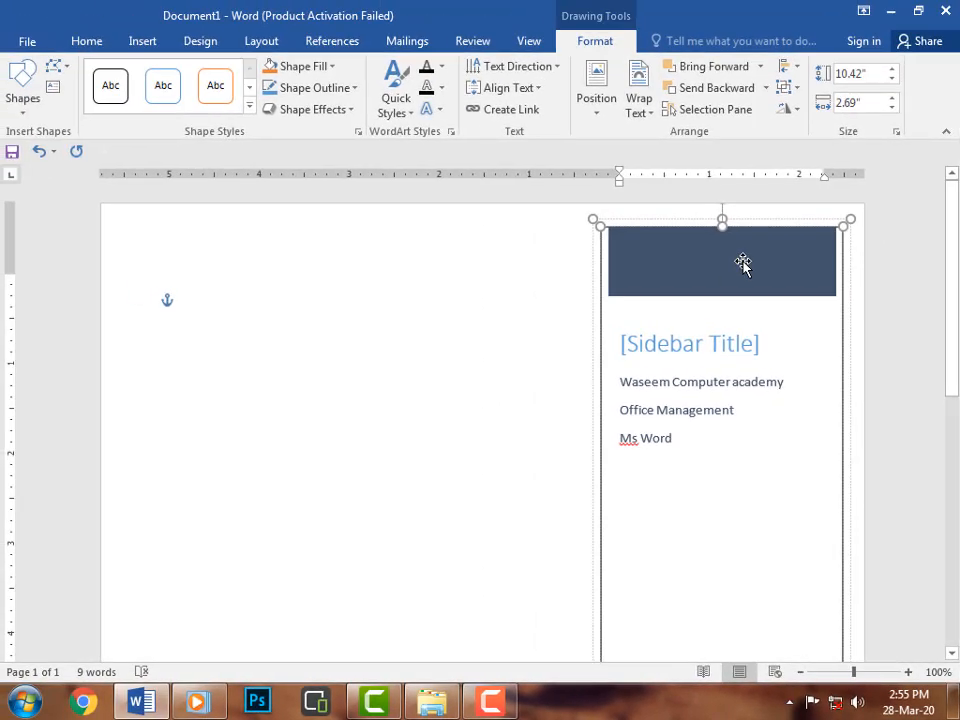
# Nudge the sidebar's dark header bar down slightly and move the sidebar toward the middle of the page.
pyautogui.click(675, 238)
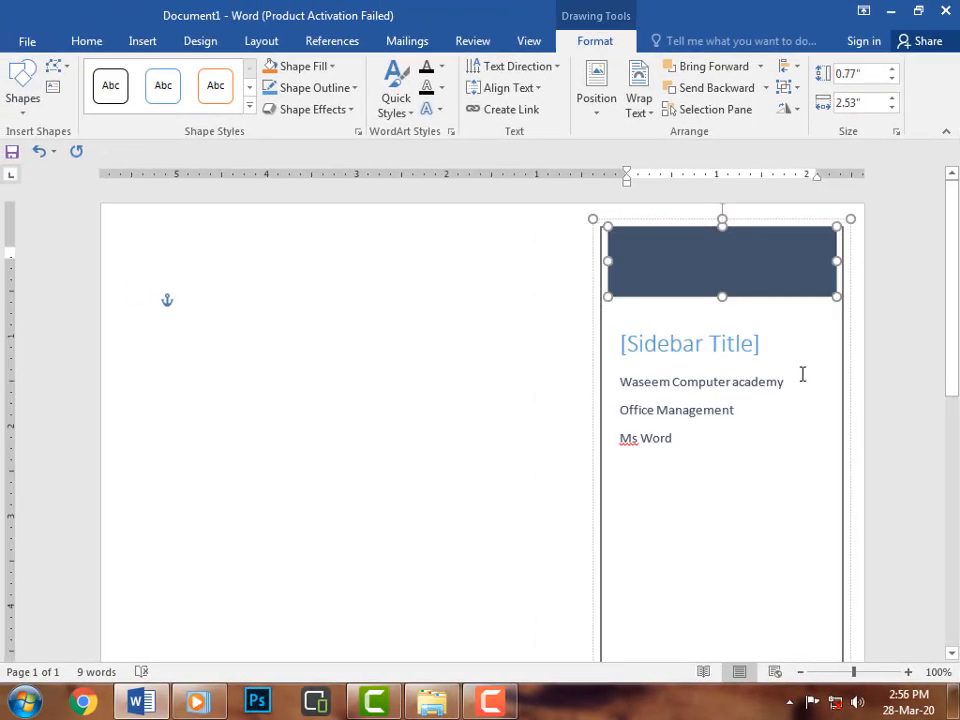
pyautogui.moveTo(756, 266)
pyautogui.mouseDown()
pyautogui.moveTo(765, 336)
pyautogui.moveTo(753, 491)
pyautogui.moveTo(776, 576)
pyautogui.moveTo(759, 471)
pyautogui.moveTo(757, 285)
pyautogui.mouseUp()
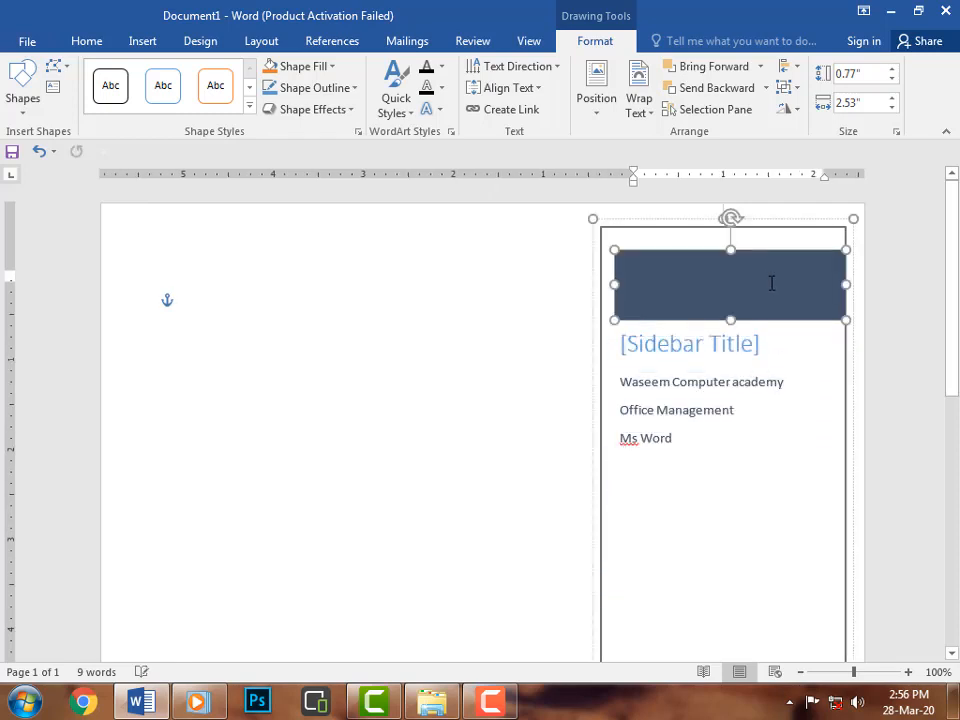
pyautogui.click(788, 232)
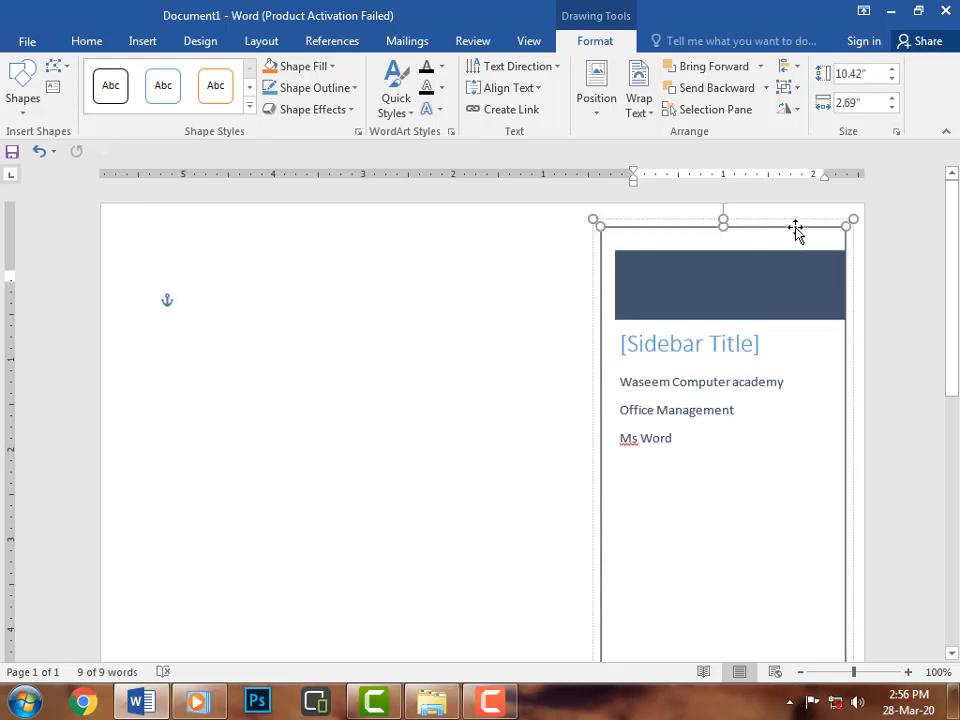
pyautogui.moveTo(796, 230); pyautogui.dragTo(536, 224)
pyautogui.moveTo(690, 285); pyautogui.dragTo(406, 269)
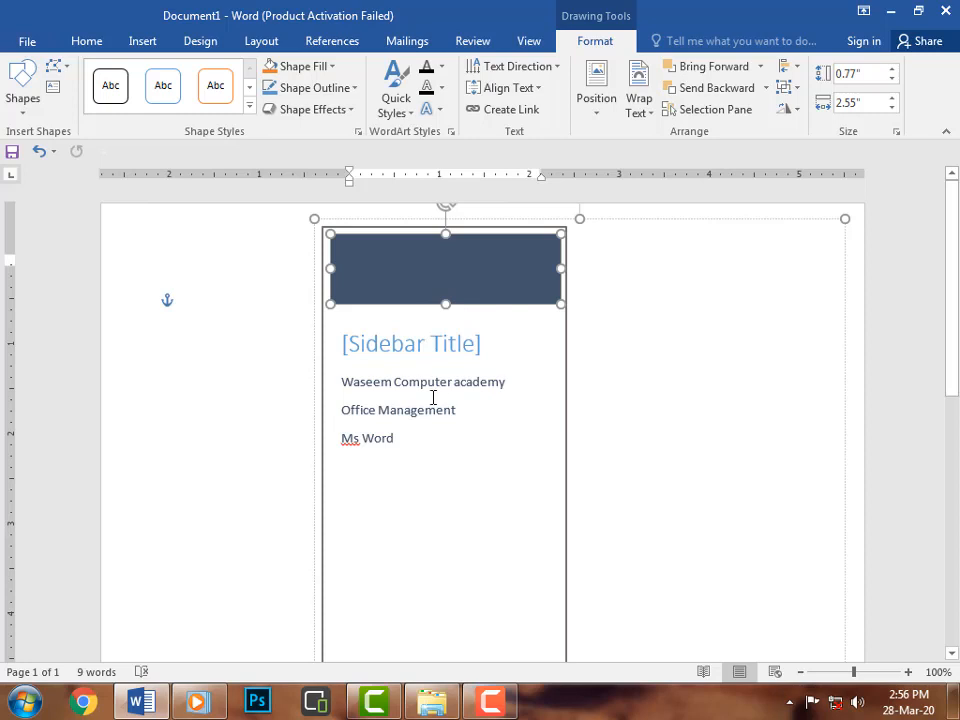
# Narrow the sidebar from its top-left corner handle, then delete the sidebar text box.
pyautogui.click(337, 224)
pyautogui.click(326, 232)
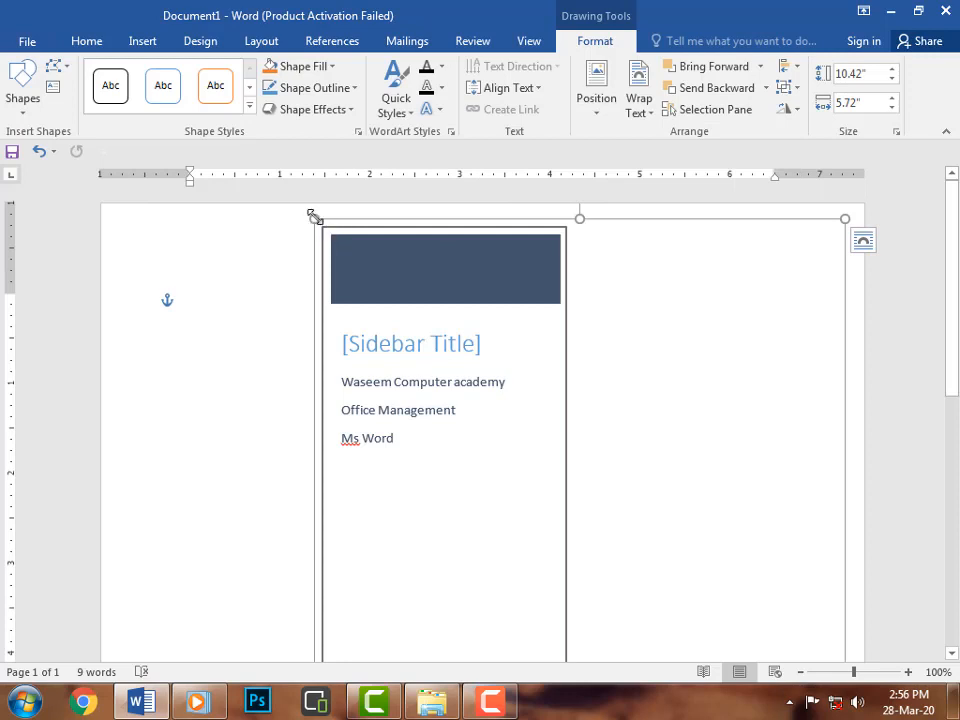
pyautogui.moveTo(312, 217); pyautogui.dragTo(461, 243)
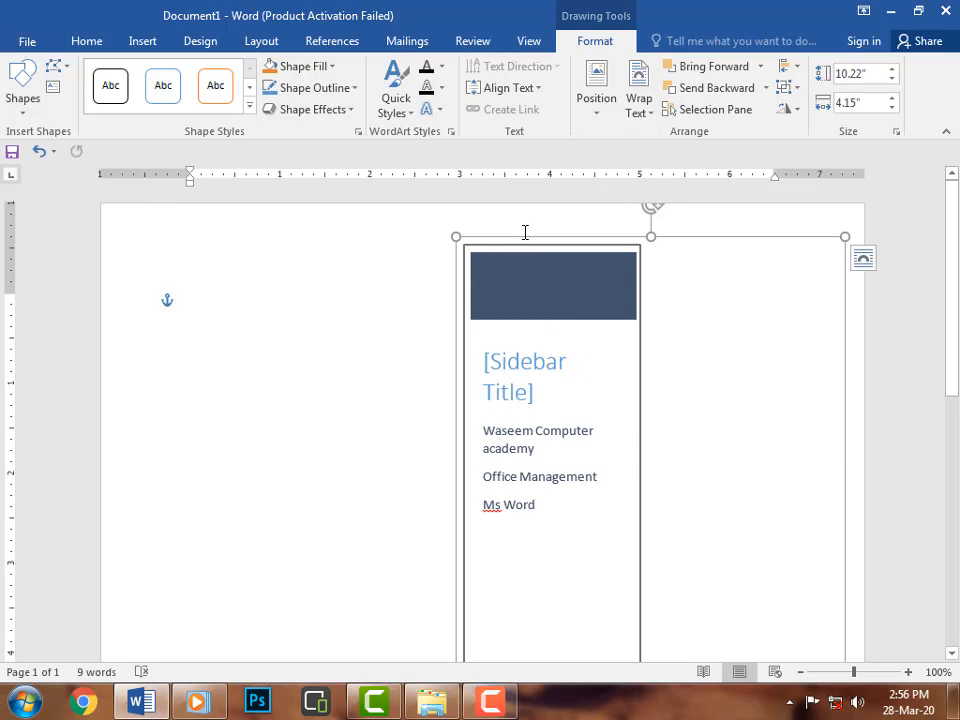
pyautogui.press('Delete')
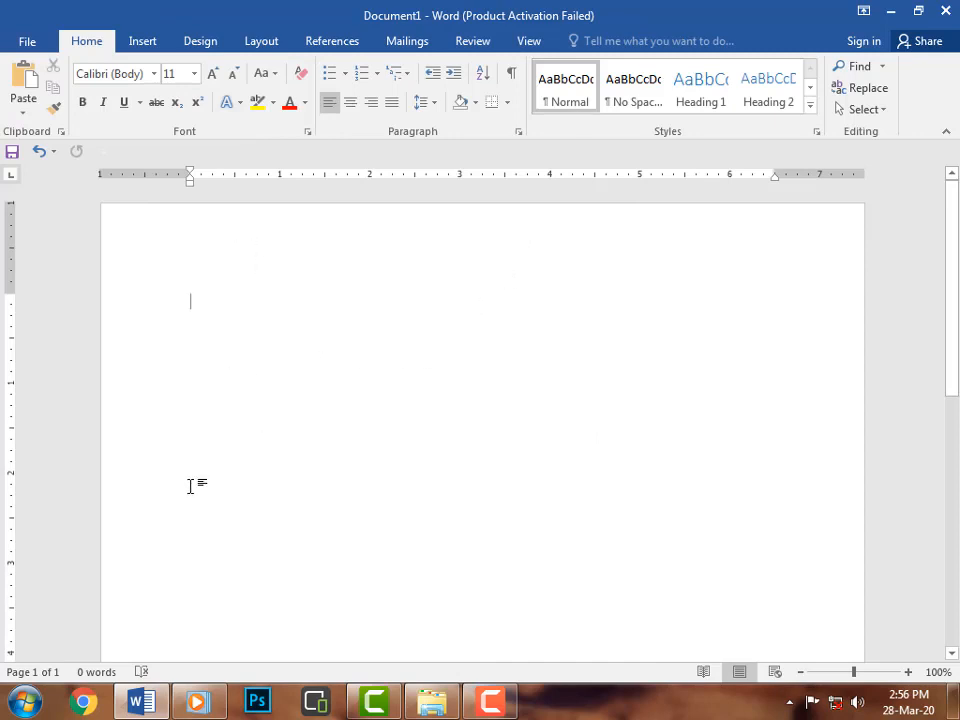
# Draw a plain text box about 4.88 by 1.58 inches near the top of the page.
pyautogui.scroll(-4, 471, 555)
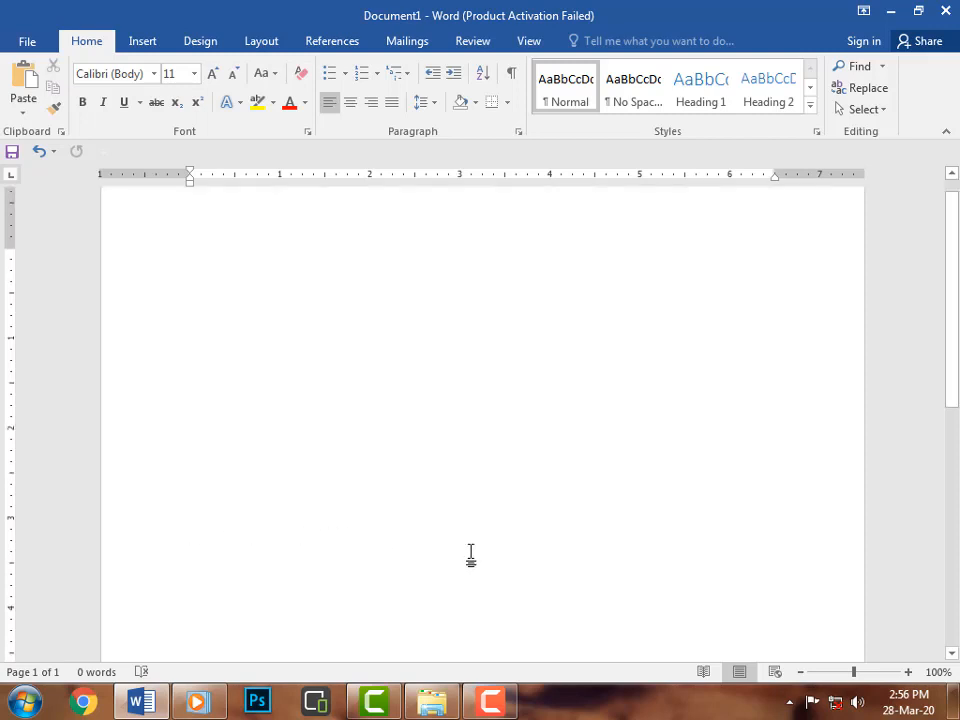
pyautogui.scroll(4, 471, 557)
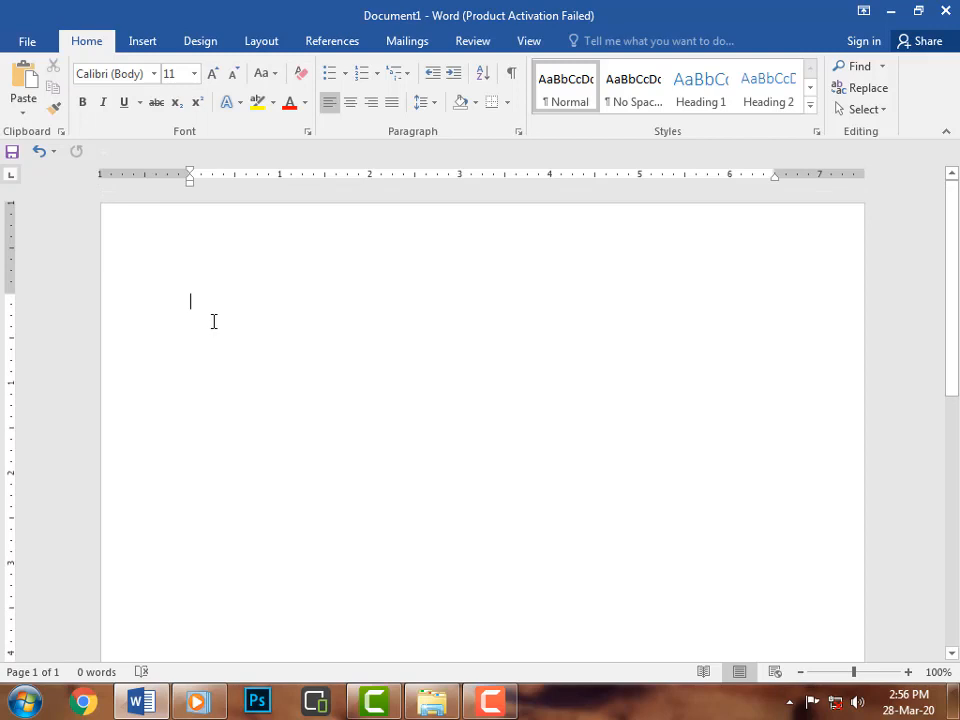
pyautogui.click(147, 42)
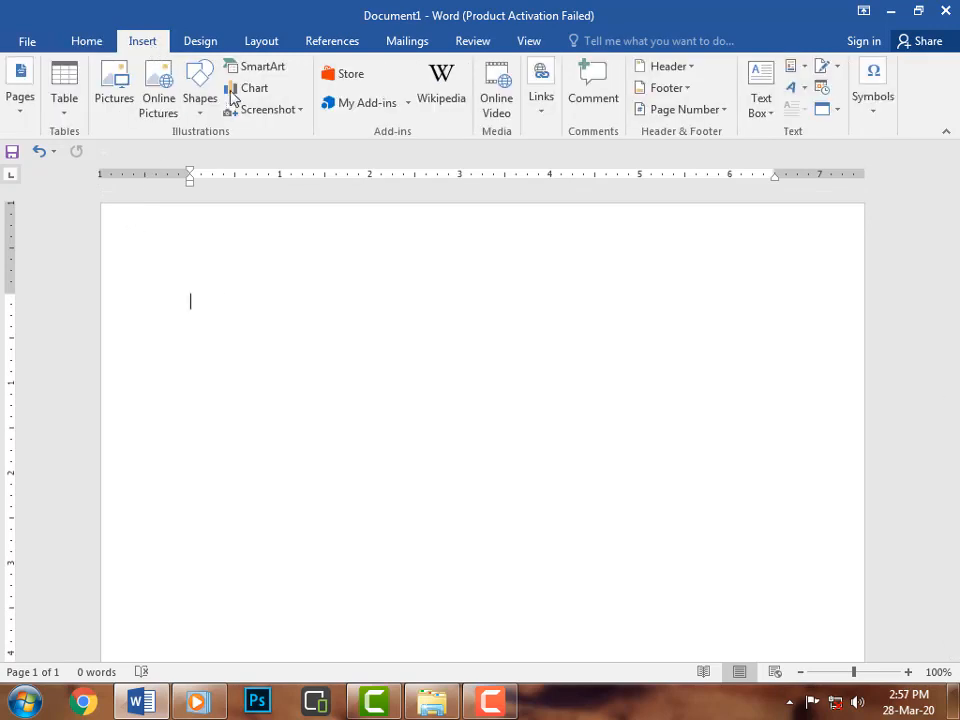
pyautogui.click(766, 118)
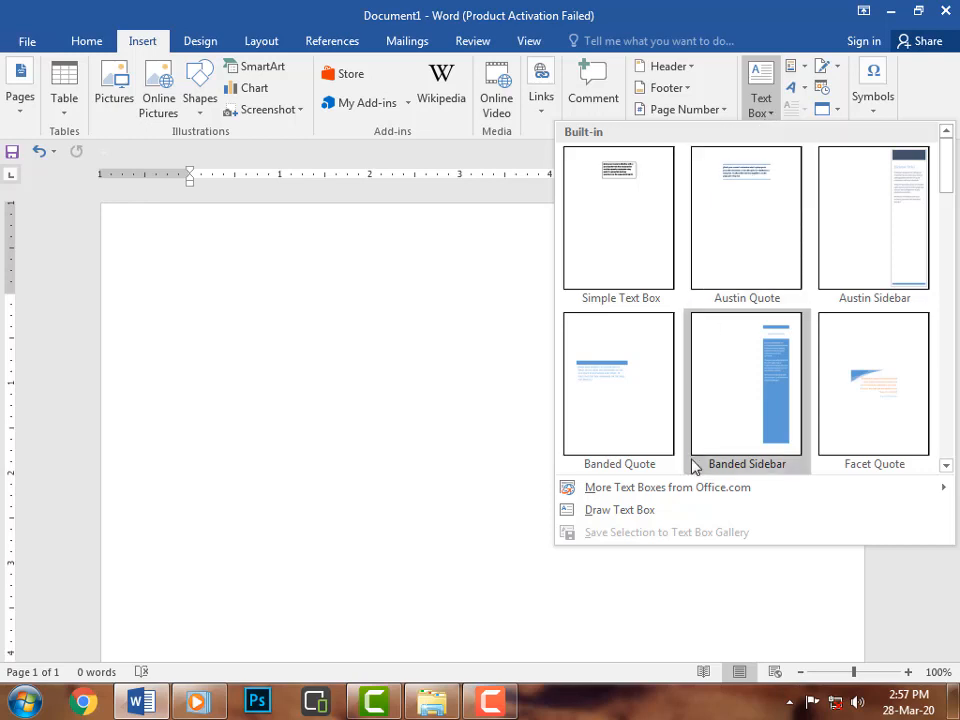
pyautogui.click(652, 511)
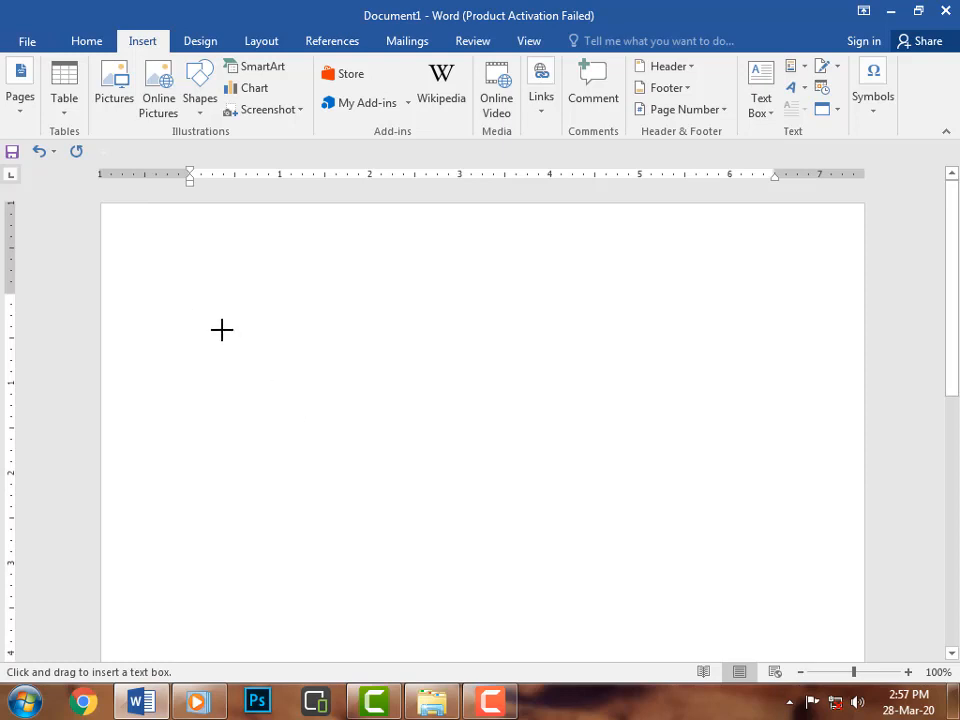
pyautogui.moveTo(222, 331)
pyautogui.mouseDown()
pyautogui.moveTo(285, 426)
pyautogui.moveTo(441, 482)
pyautogui.moveTo(609, 480)
pyautogui.moveTo(714, 439)
pyautogui.moveTo(724, 456)
pyautogui.moveTo(703, 478)
pyautogui.moveTo(661, 472)
pyautogui.mouseUp()
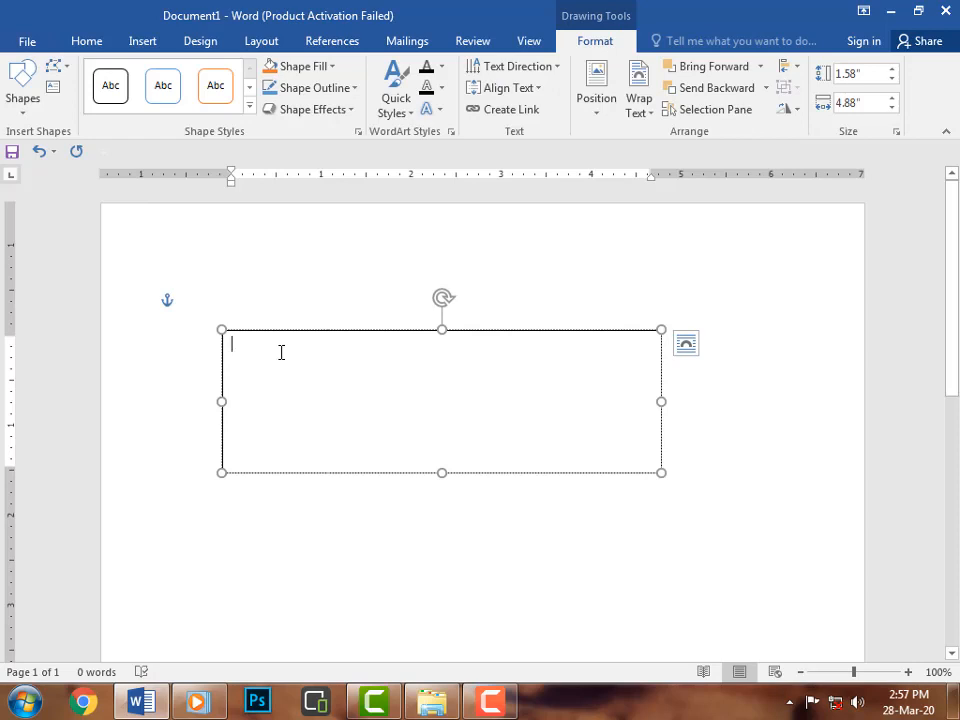
# Type placeholder text into the text box and trim it back to Jl;asjdf;lsajdf.
pyautogui.write('Jl;asjdf;lsajdfl;sadjf;lsdj')
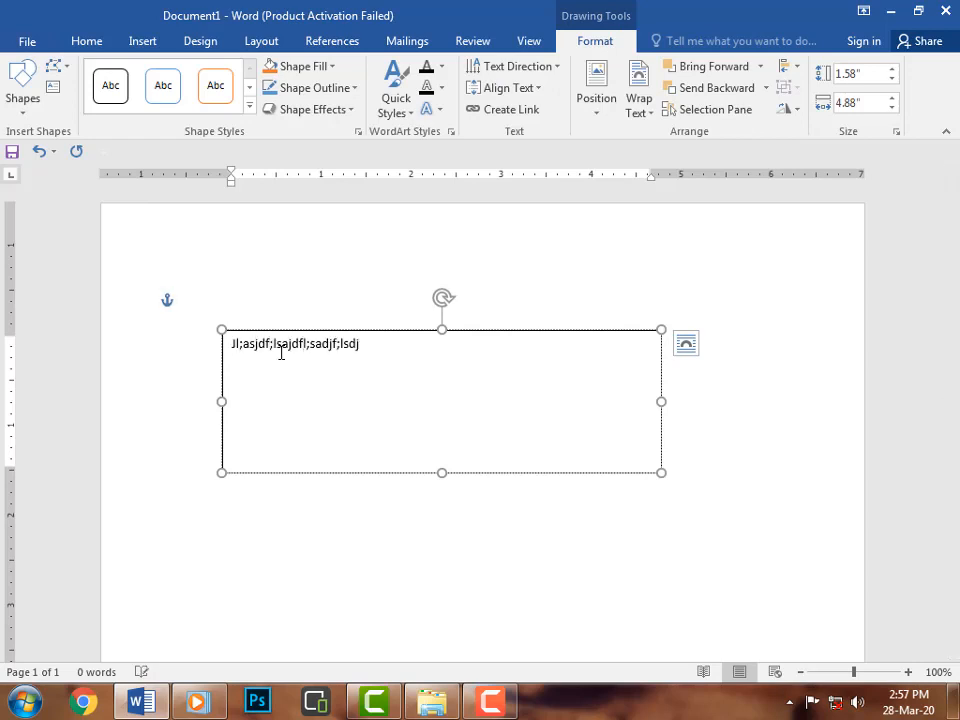
pyautogui.write('fl;sdjfl;sadjfl;asdjf;')
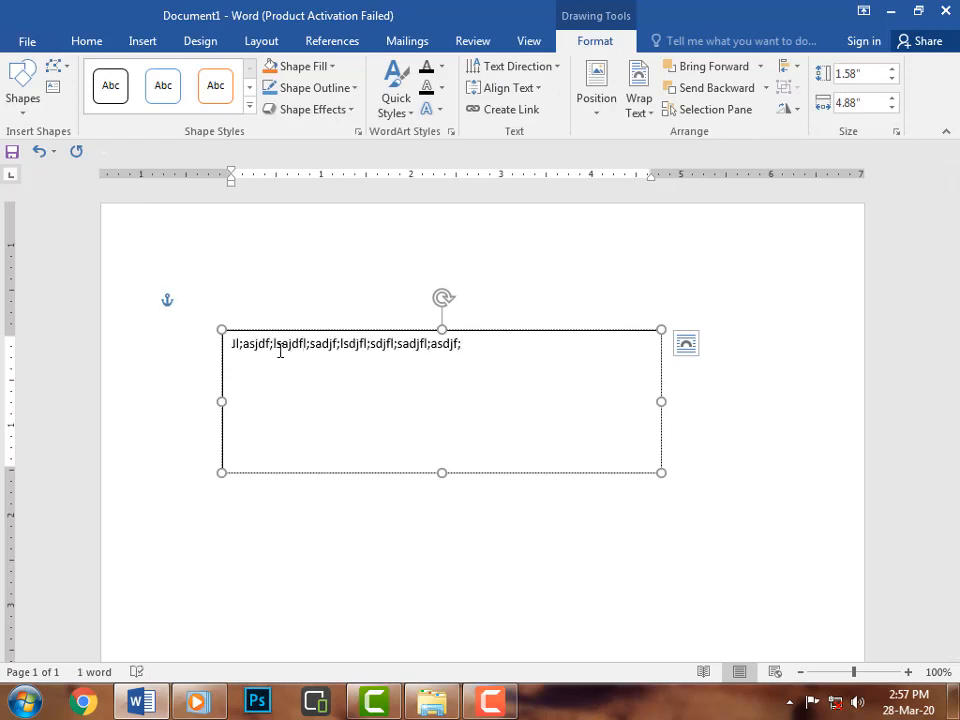
pyautogui.press('BackSpace')
pyautogui.press('BackSpace')
pyautogui.press('BackSpace')
pyautogui.press('BackSpace')
pyautogui.press('BackSpace')
pyautogui.press('BackSpace')
pyautogui.press('BackSpace')
pyautogui.press('BackSpace')
pyautogui.press('BackSpace')
pyautogui.press('BackSpace')
pyautogui.press('BackSpace')
pyautogui.press('BackSpace')
pyautogui.press('BackSpace')
pyautogui.press('BackSpace')
pyautogui.press('BackSpace')
pyautogui.press('BackSpace')
pyautogui.press('BackSpace')
pyautogui.press('BackSpace')
pyautogui.press('BackSpace')
pyautogui.press('BackSpace')
pyautogui.press('BackSpace')
pyautogui.press('BackSpace')
pyautogui.press('BackSpace')
pyautogui.press('BackSpace')
pyautogui.press('BackSpace')
pyautogui.press('BackSpace')
pyautogui.press('BackSpace')
pyautogui.press('BackSpace')
pyautogui.press('BackSpace')
pyautogui.press('BackSpace')
pyautogui.press('BackSpace')
pyautogui.press('BackSpace')
pyautogui.press('BackSpace')
pyautogui.press('BackSpace')
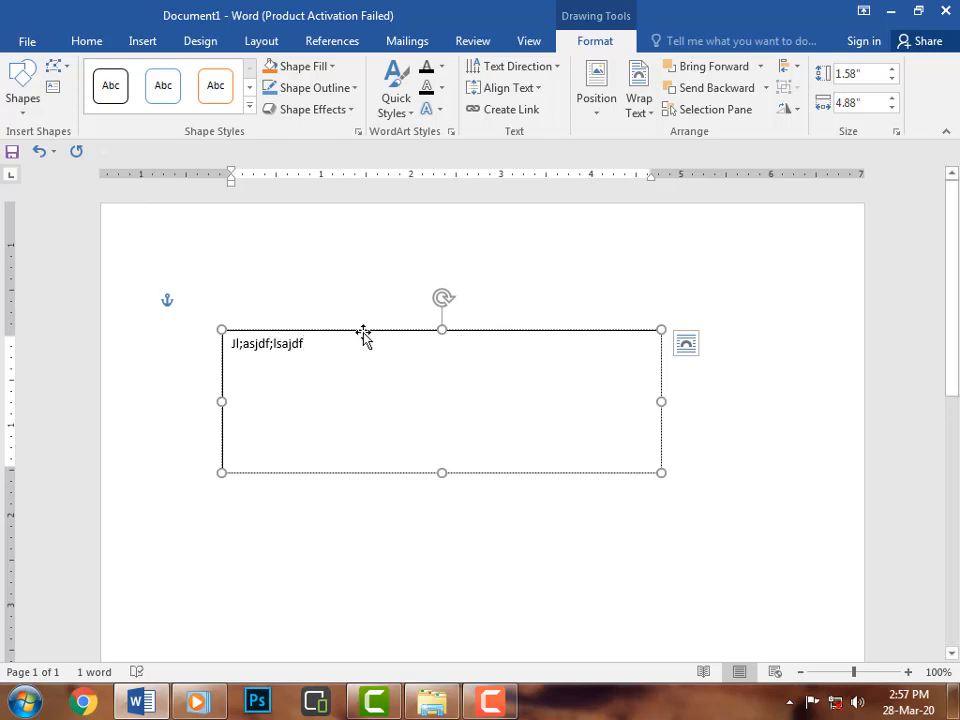
# Select the text box and fill it with a light blue theme colour.
pyautogui.click(363, 333)
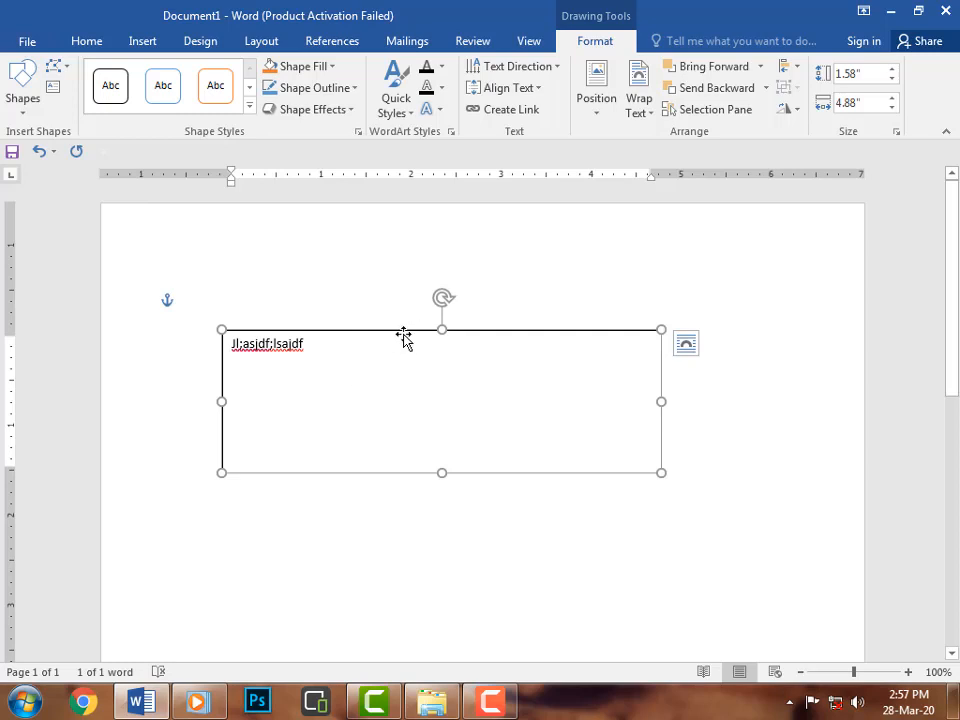
pyautogui.click(334, 67)
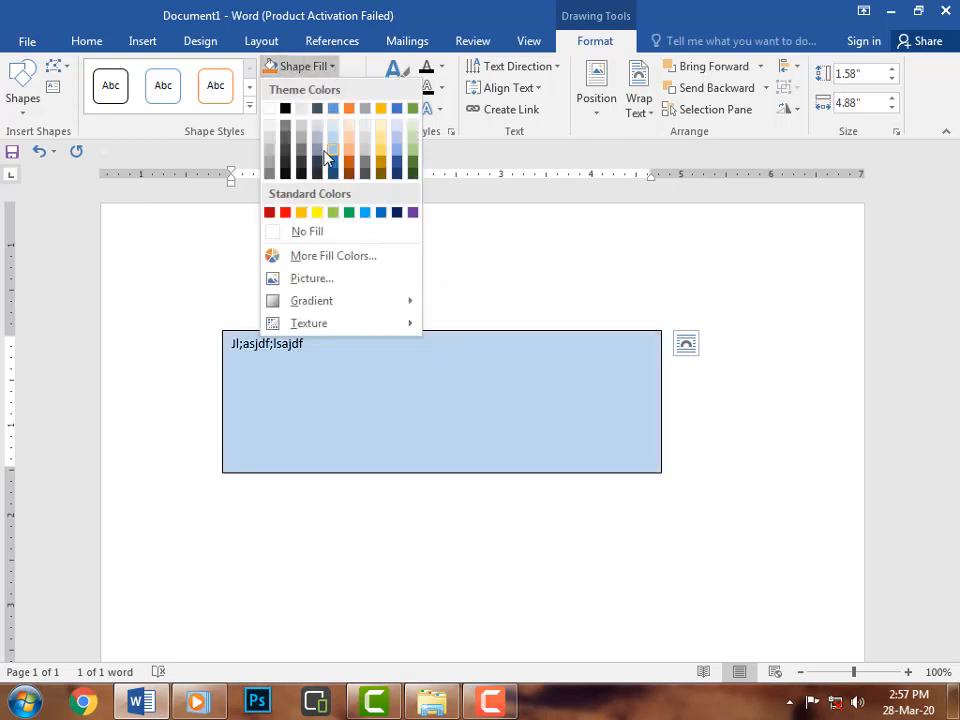
pyautogui.click(394, 149)
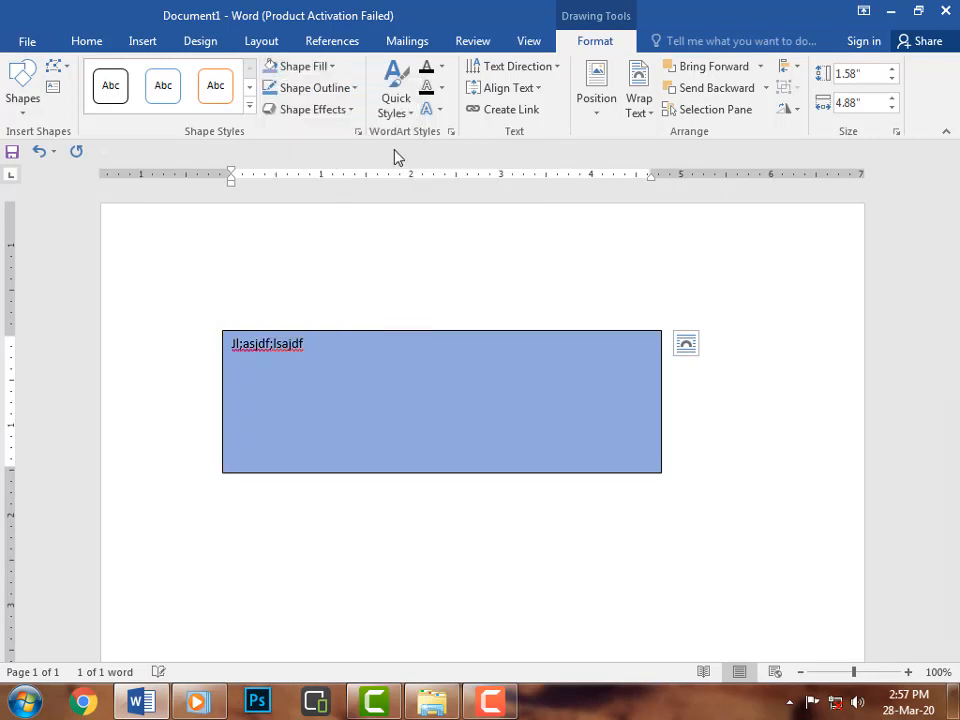
# Preview gradient and texture fills on the light blue text box, then delete the text box.
pyautogui.click(331, 66)
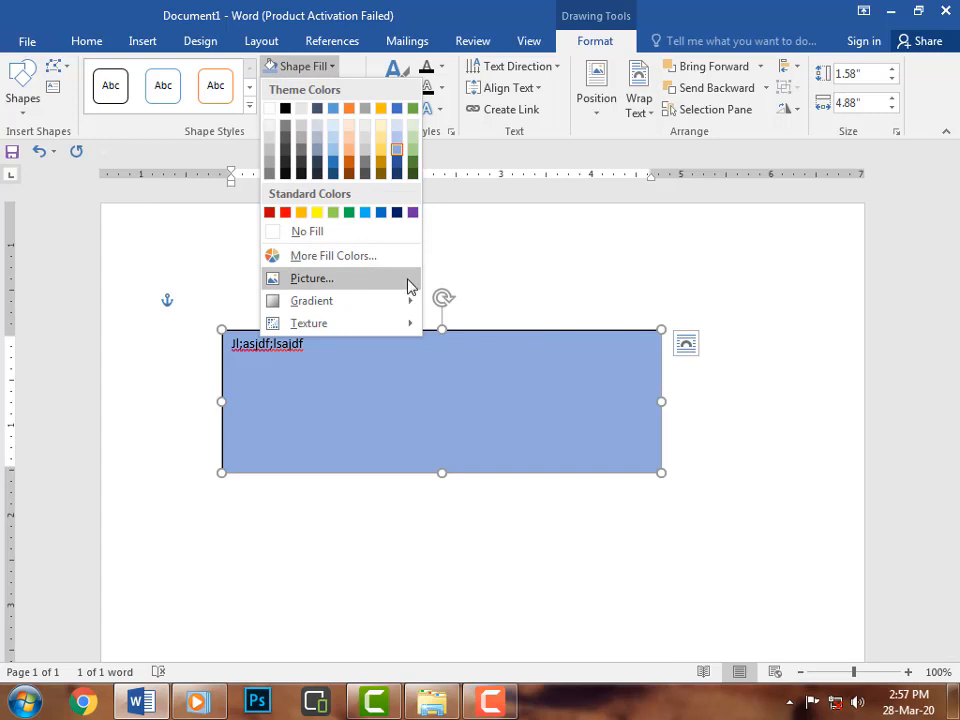
pyautogui.moveTo(358, 300)
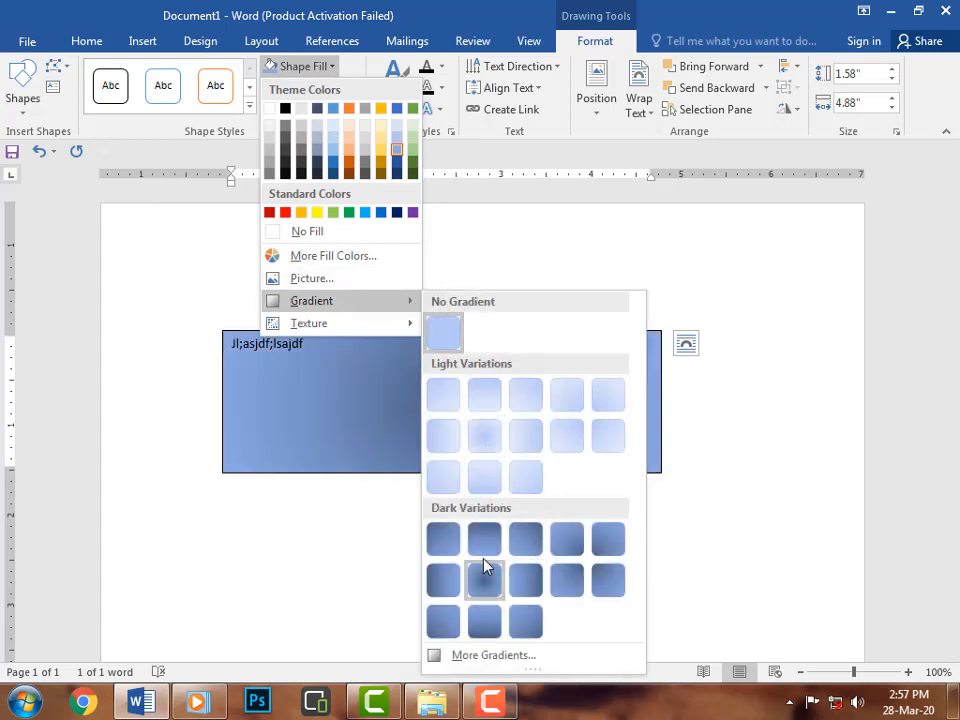
pyautogui.moveTo(407, 332)
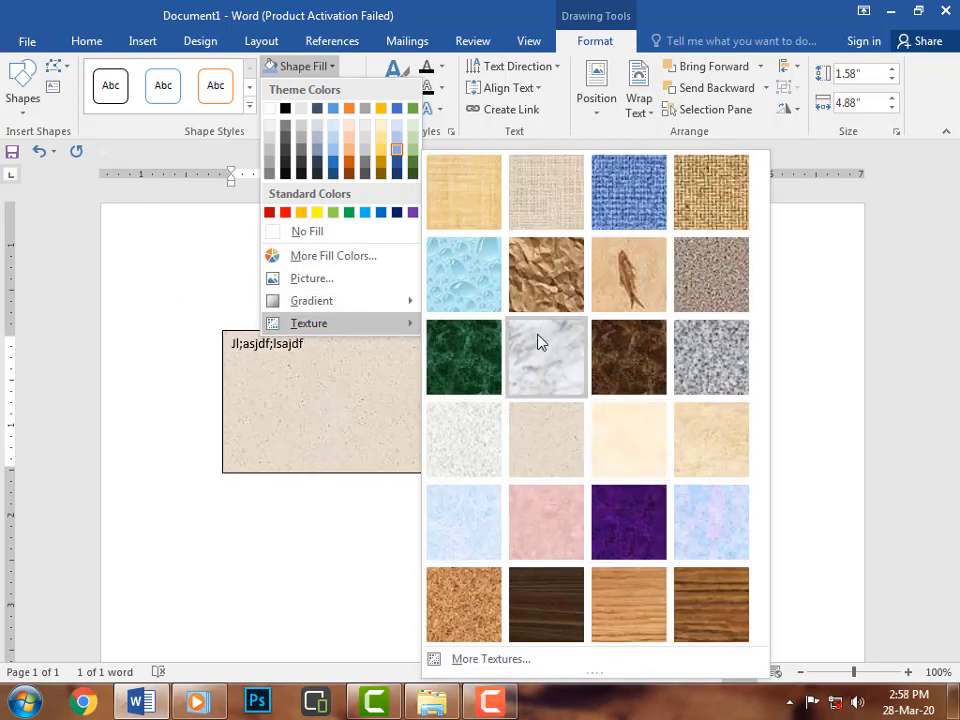
pyautogui.click(315, 595)
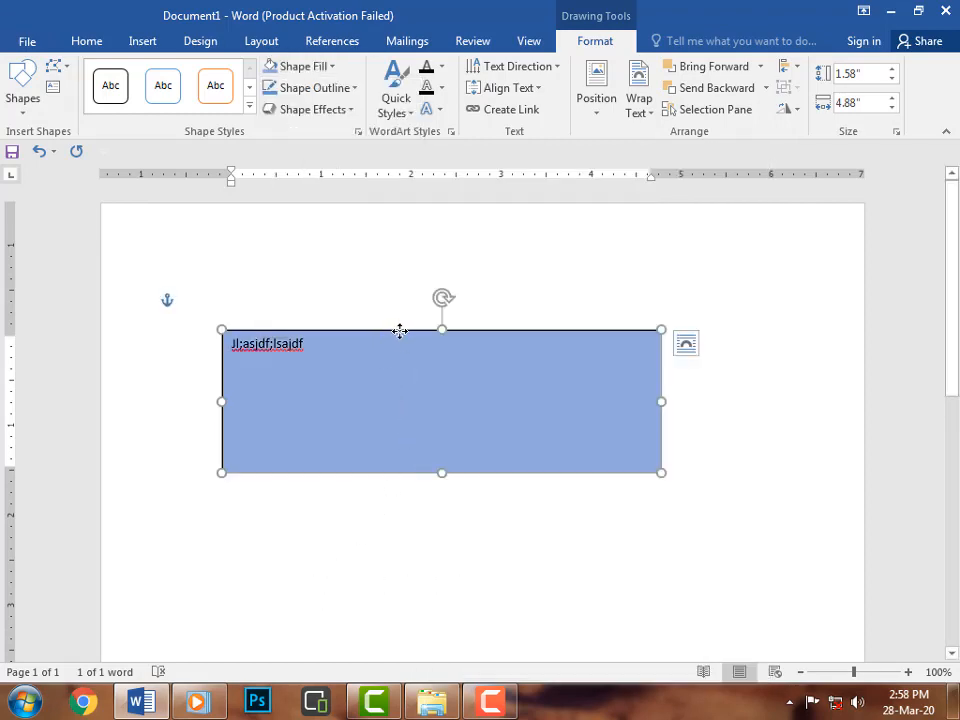
pyautogui.press('Delete')
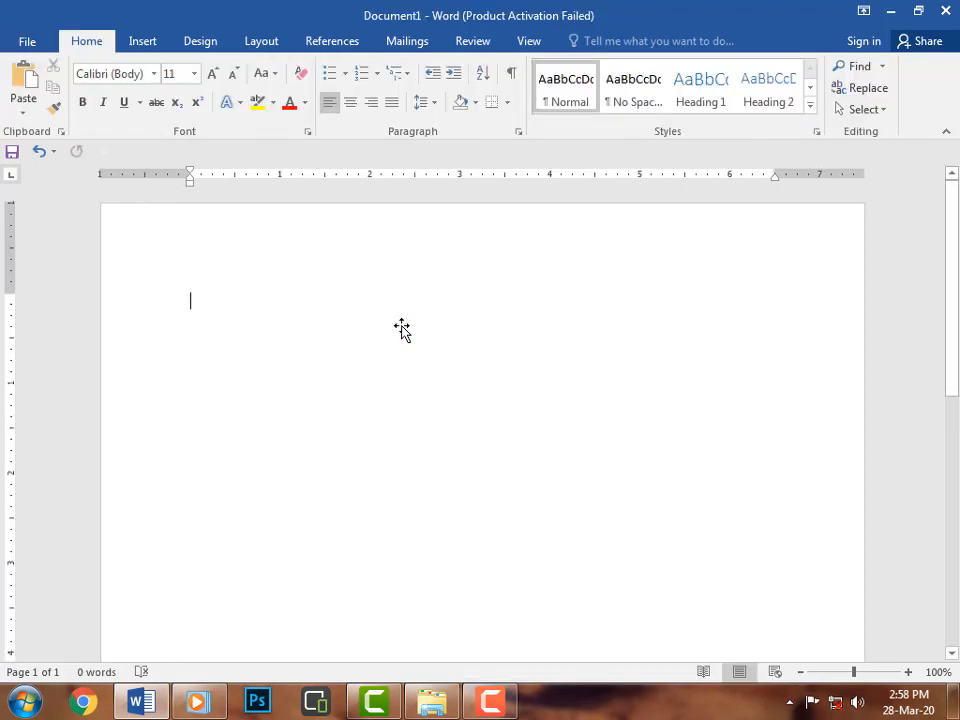
# Insert a WordArt in a blue style and replace its placeholder with Office Management Course.
pyautogui.click(146, 43)
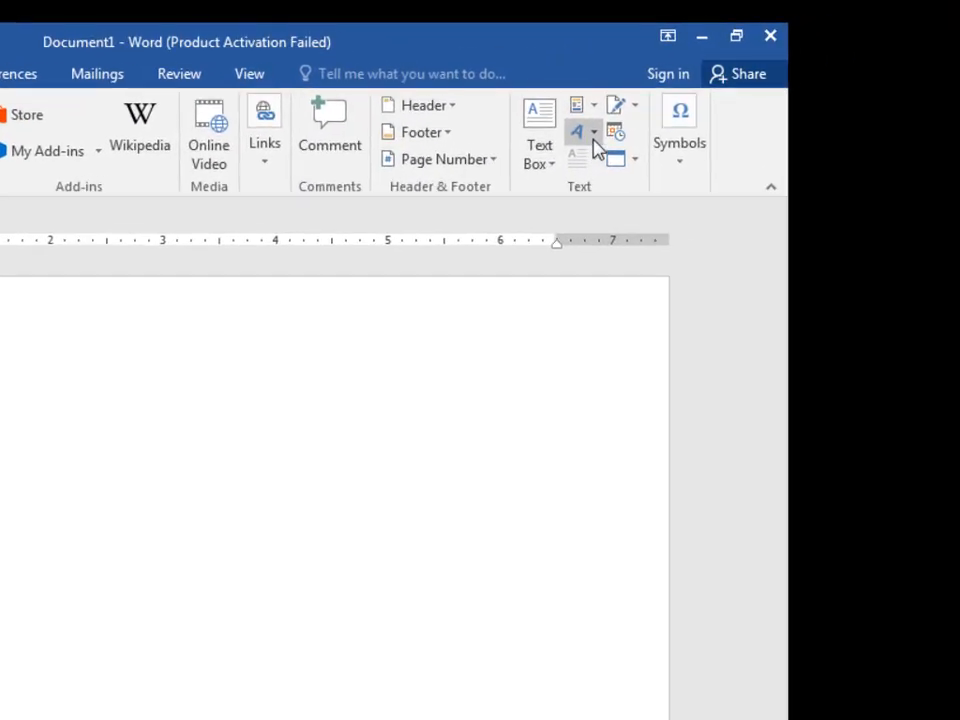
pyautogui.click(804, 89)
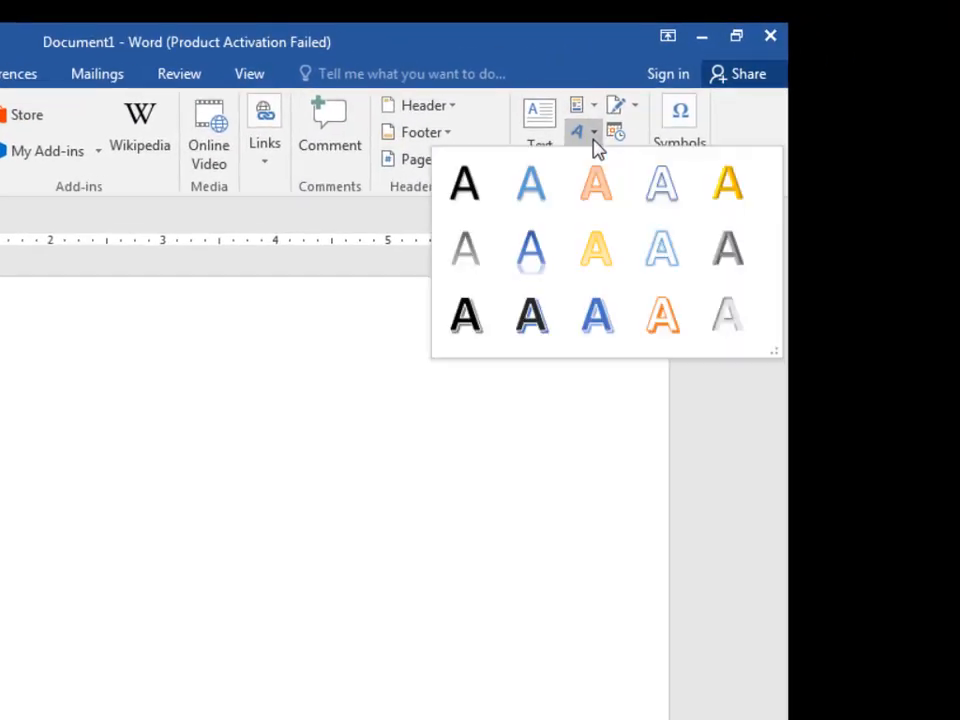
pyautogui.click(113, 490)
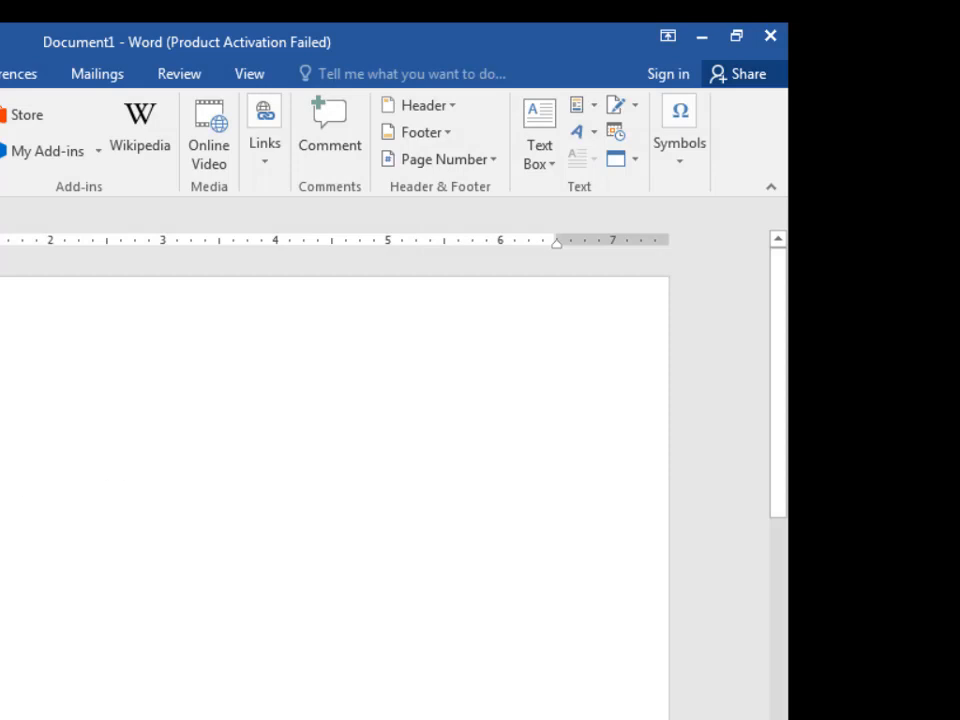
pyautogui.click(591, 136)
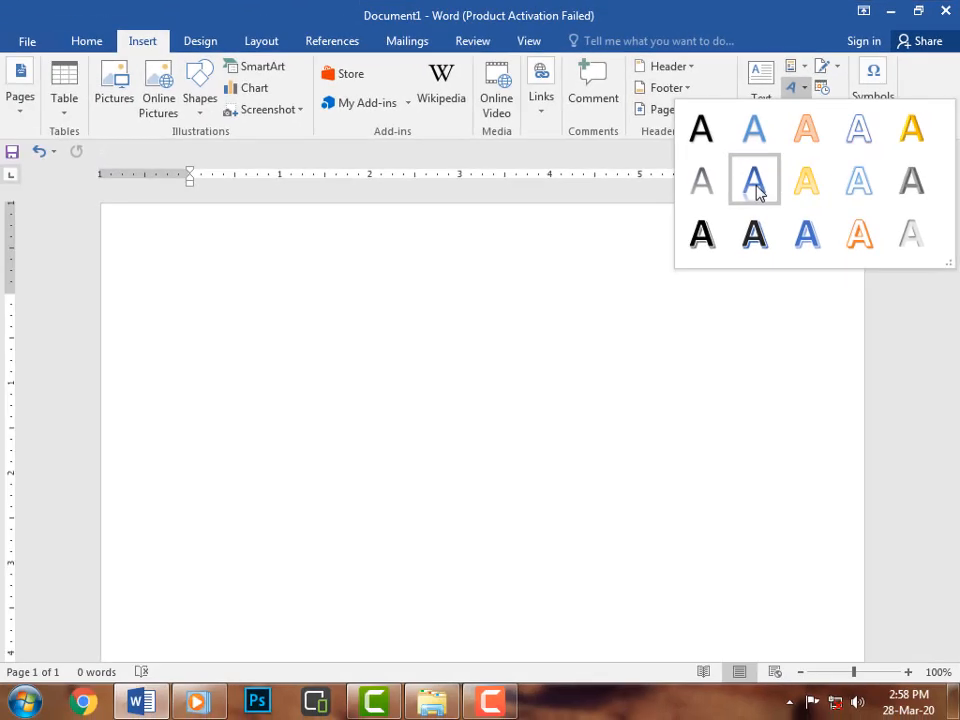
pyautogui.click(535, 262)
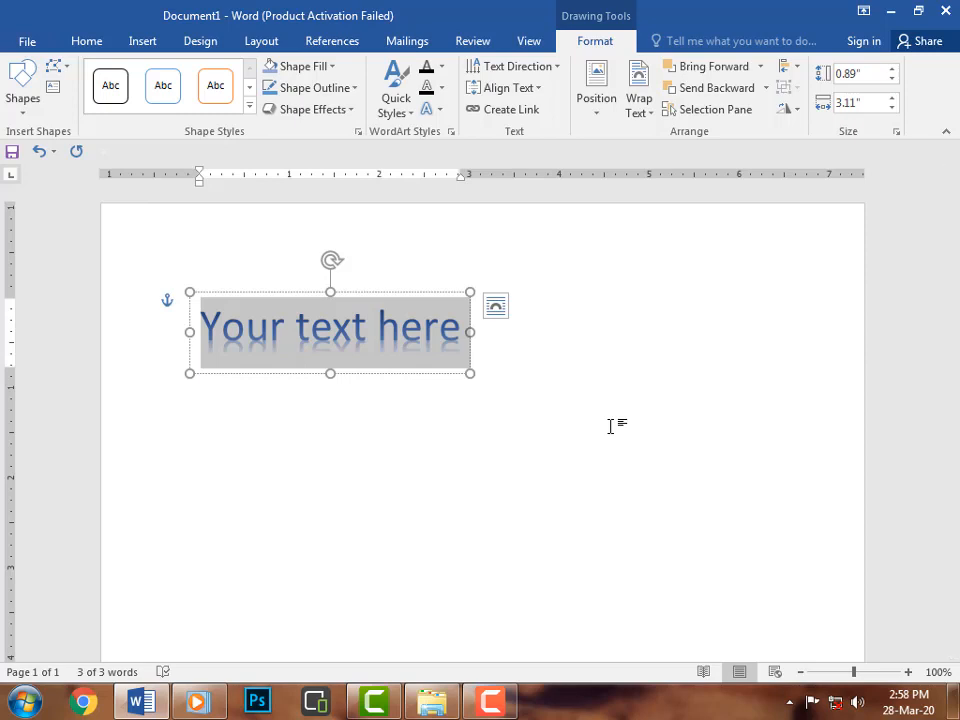
pyautogui.write('Office')
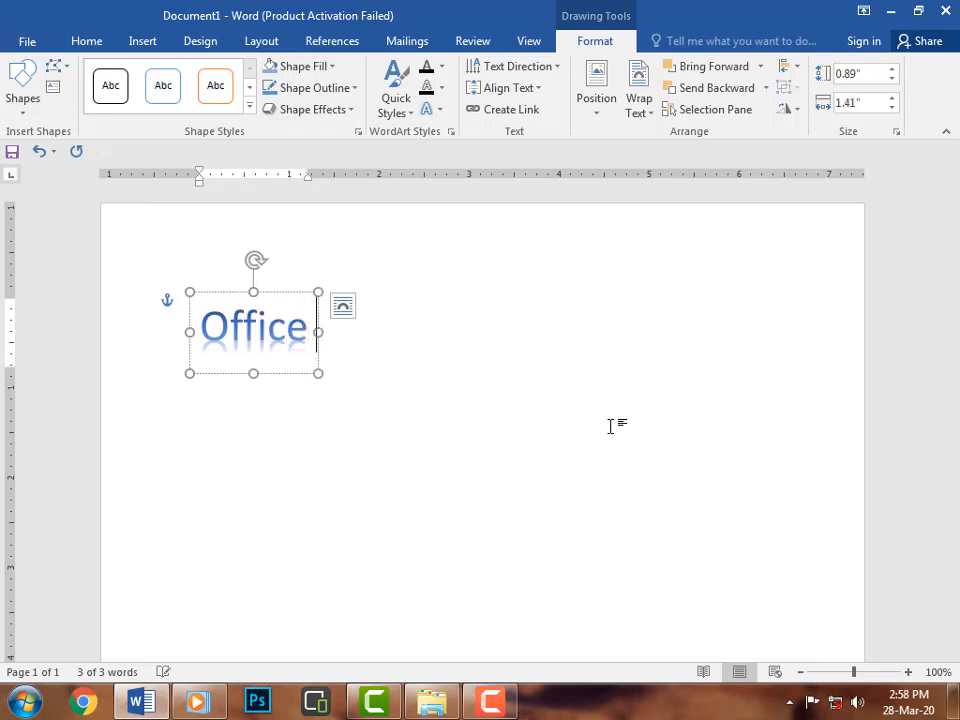
pyautogui.write(' Manage')
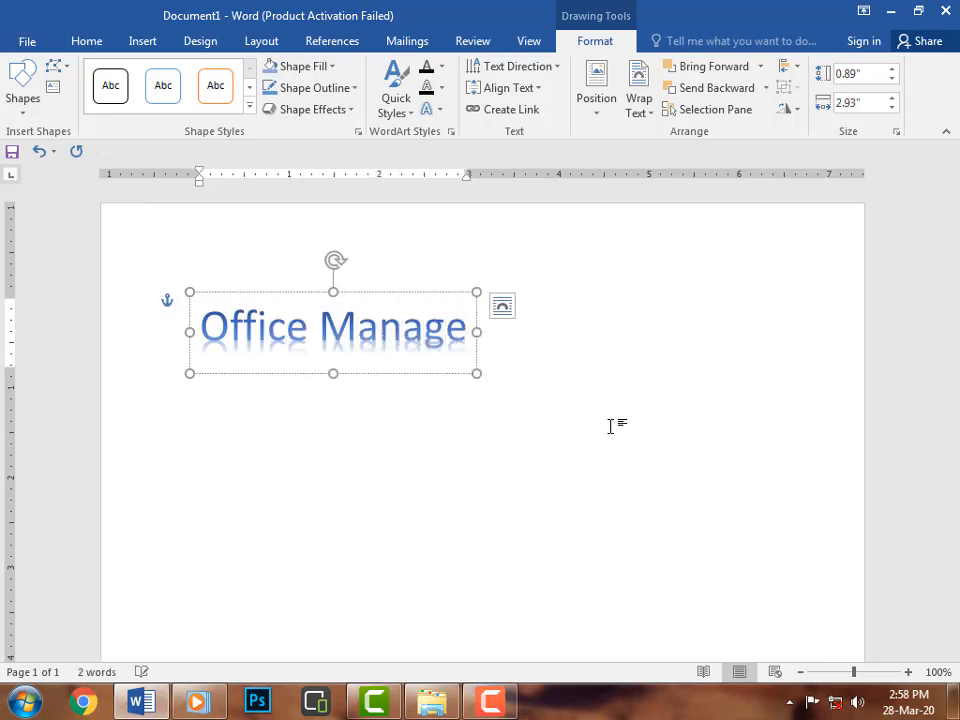
pyautogui.write('ment Course')
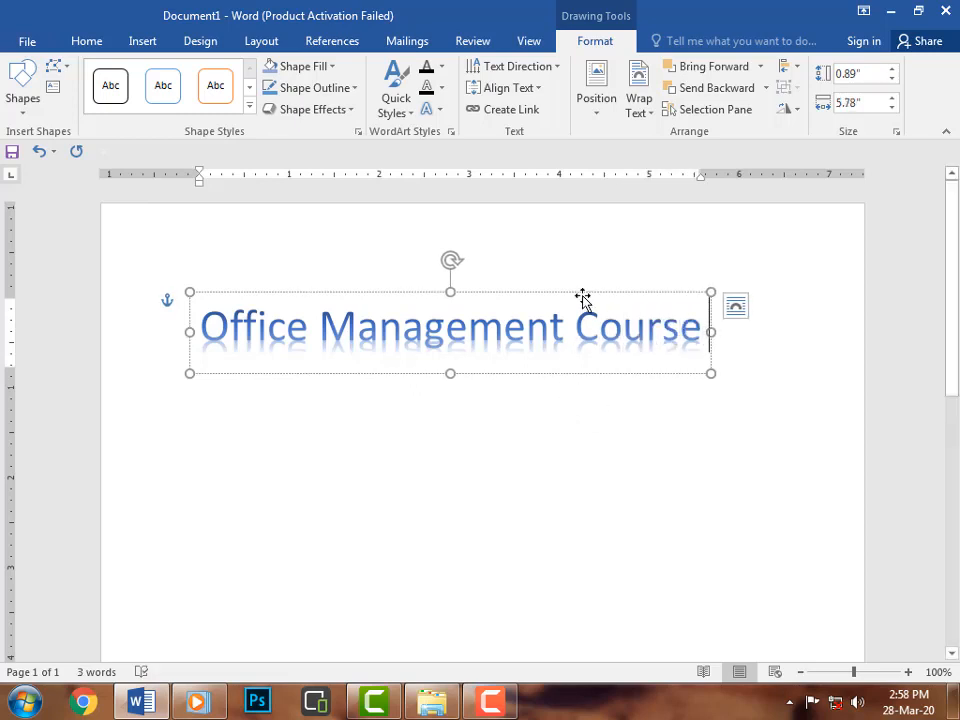
# Move the WordArt up the page and apply a gold theme shape style to it.
pyautogui.moveTo(582, 298); pyautogui.dragTo(611, 262)
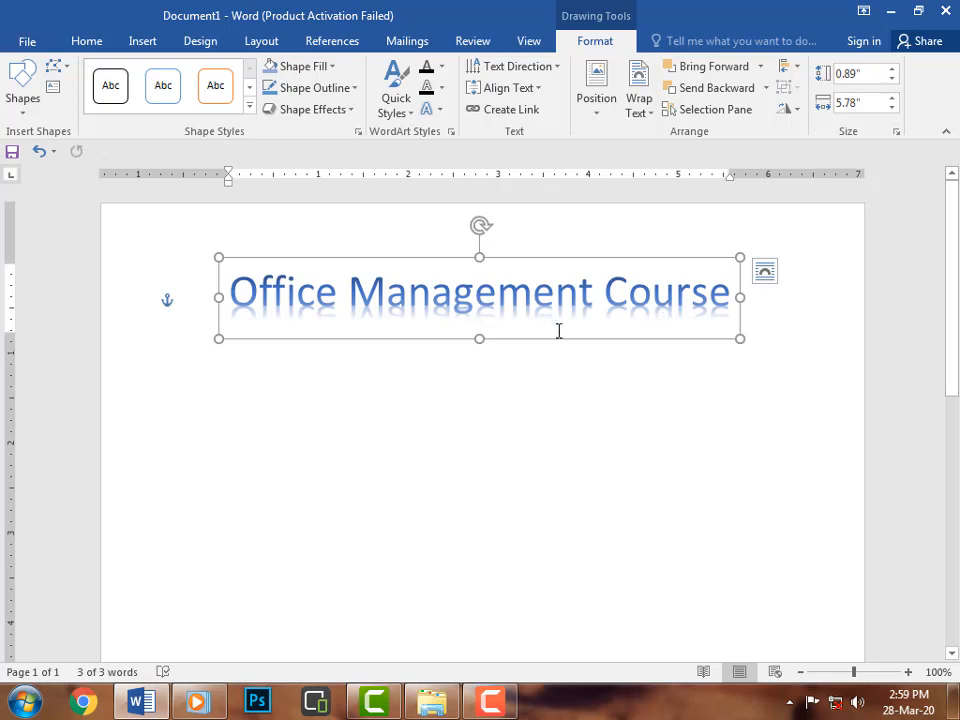
pyautogui.click(250, 106)
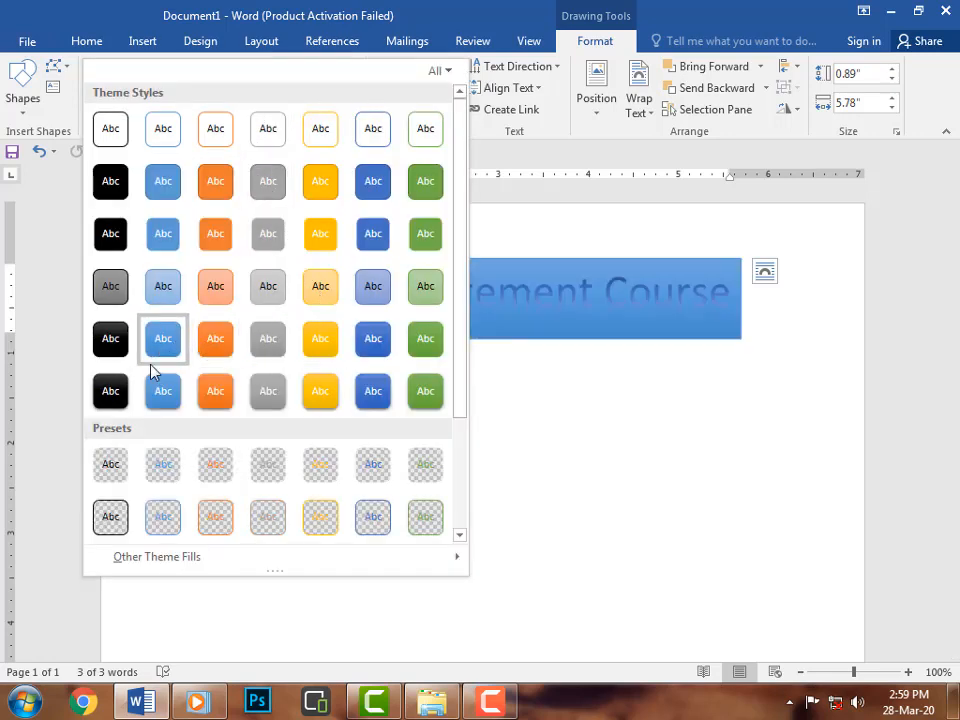
pyautogui.scroll(-3, 383, 349)
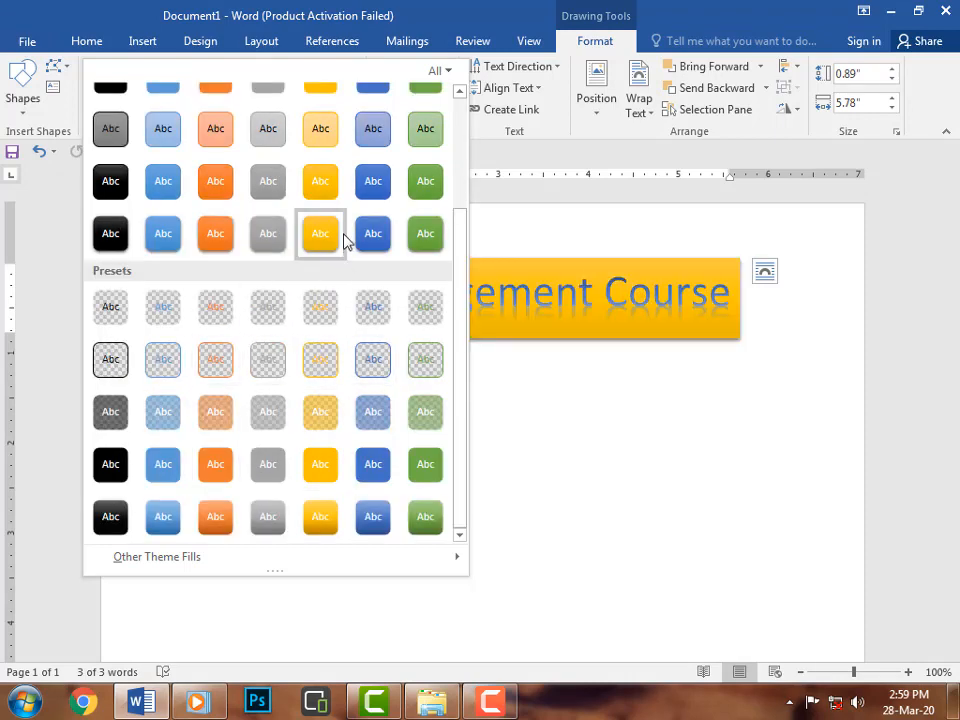
pyautogui.click(322, 182)
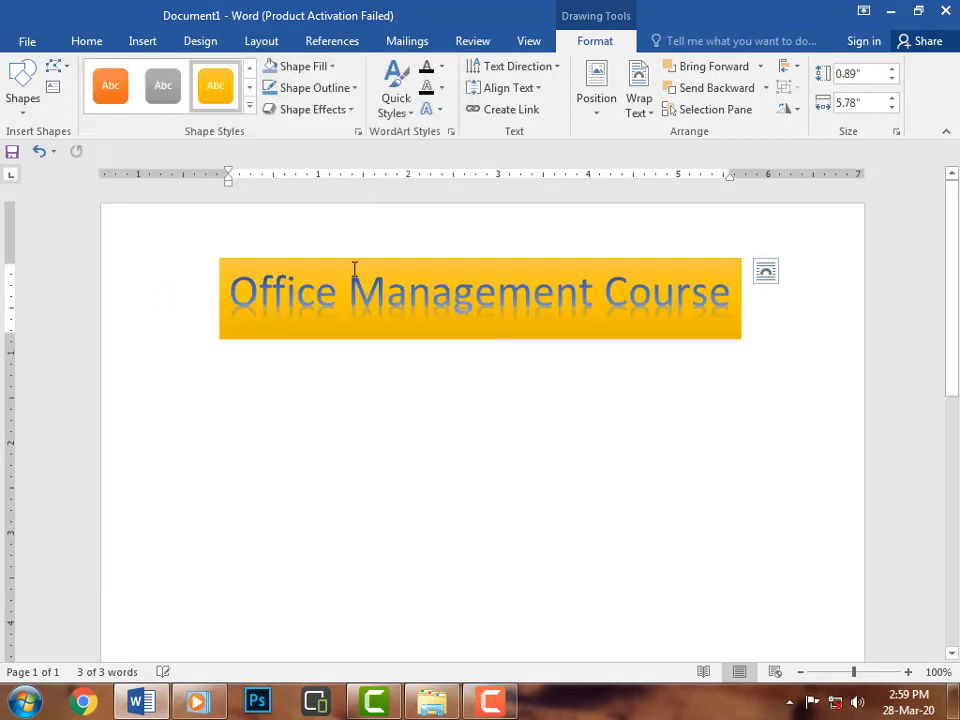
# Change the WordArt shape's fill to the lightest blue theme colour.
pyautogui.click(335, 72)
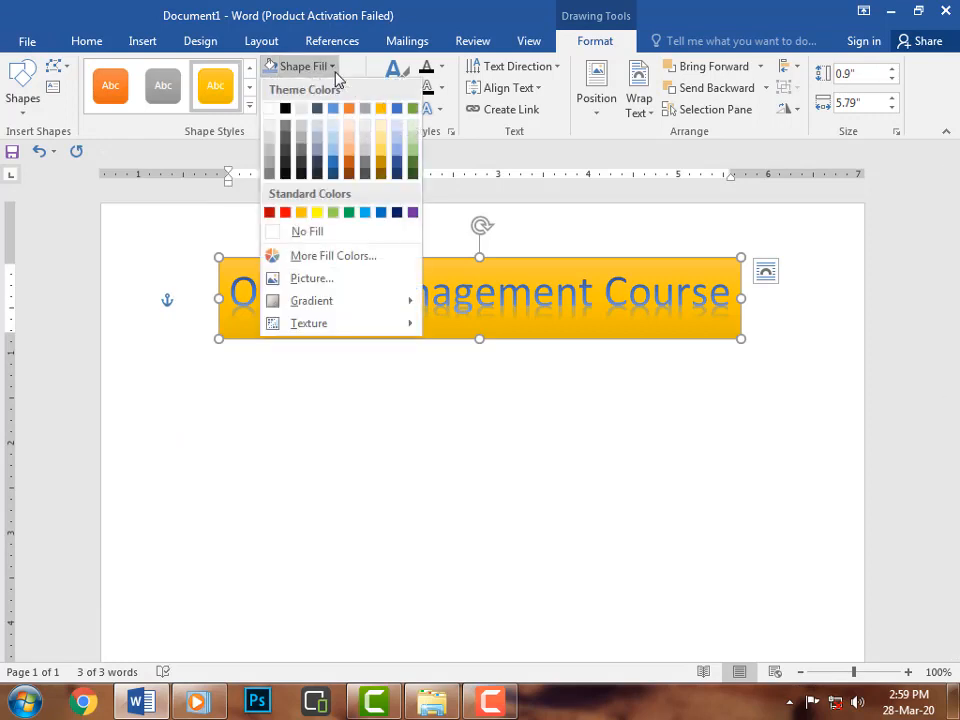
pyautogui.click(336, 129)
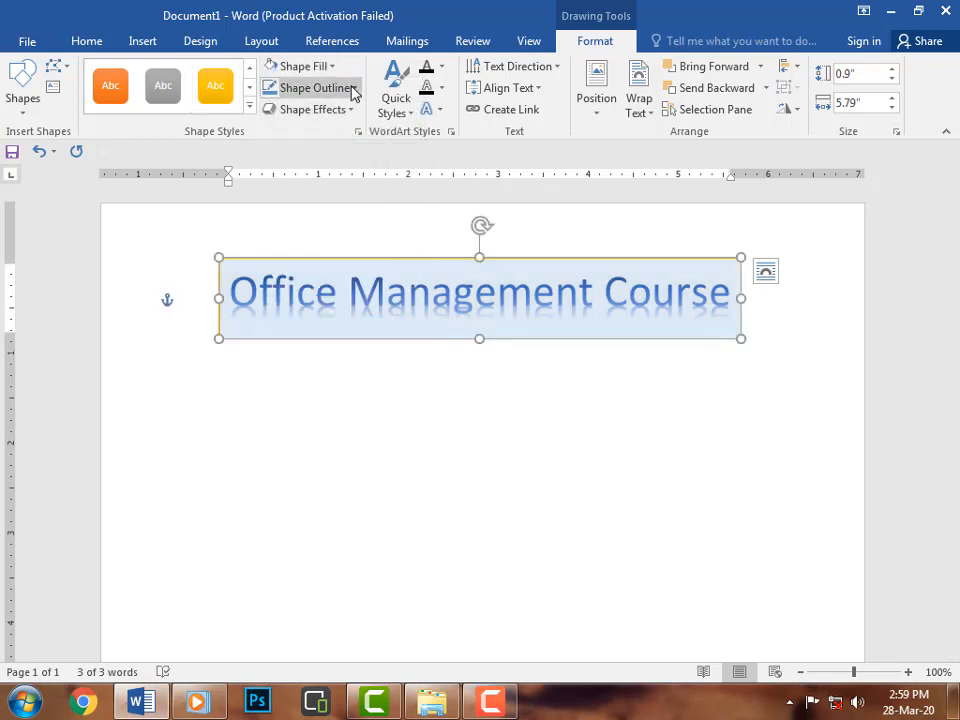
pyautogui.click(353, 90)
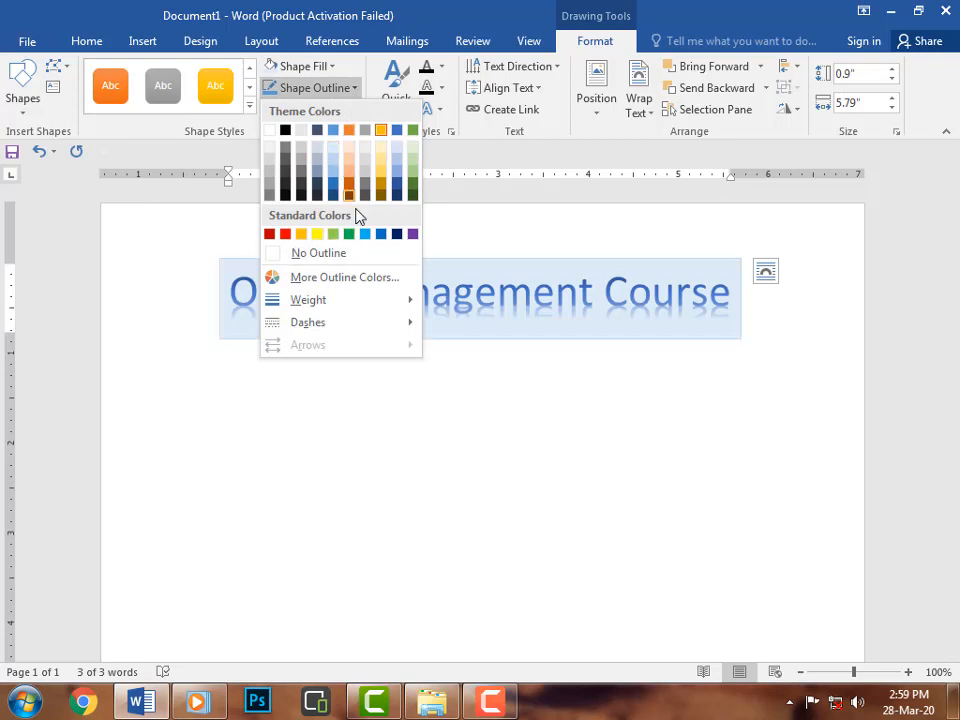
pyautogui.click(450, 246)
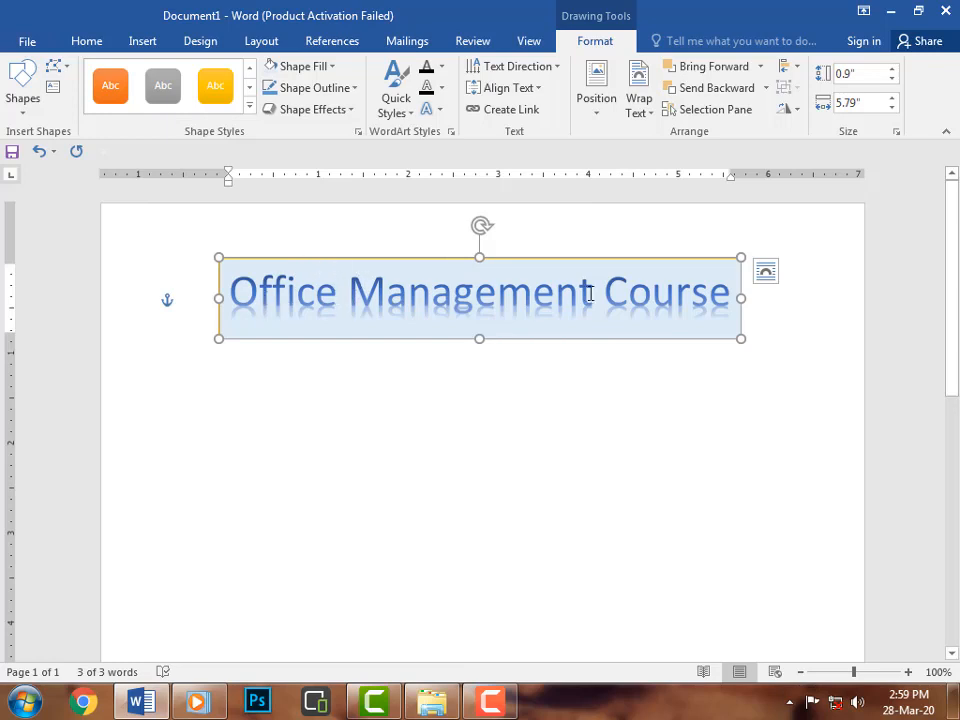
# Apply the Fill - Black, Text 1, Hard Shadow WordArt style and set the text fill to Gold, Accent 4, Lighter 60%.
pyautogui.click(411, 114)
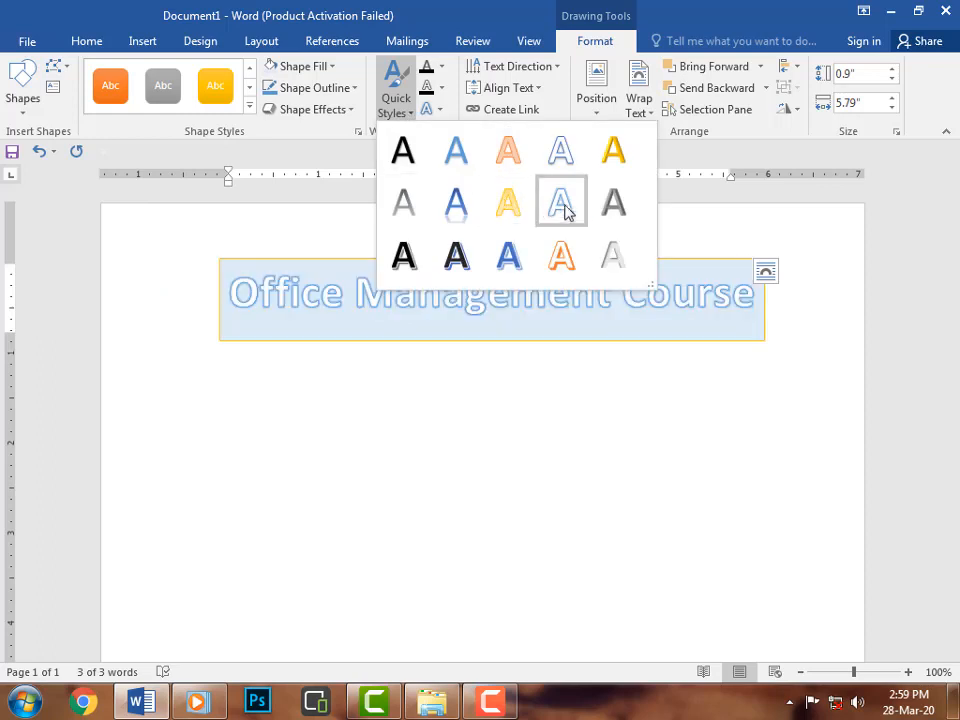
pyautogui.click(470, 262)
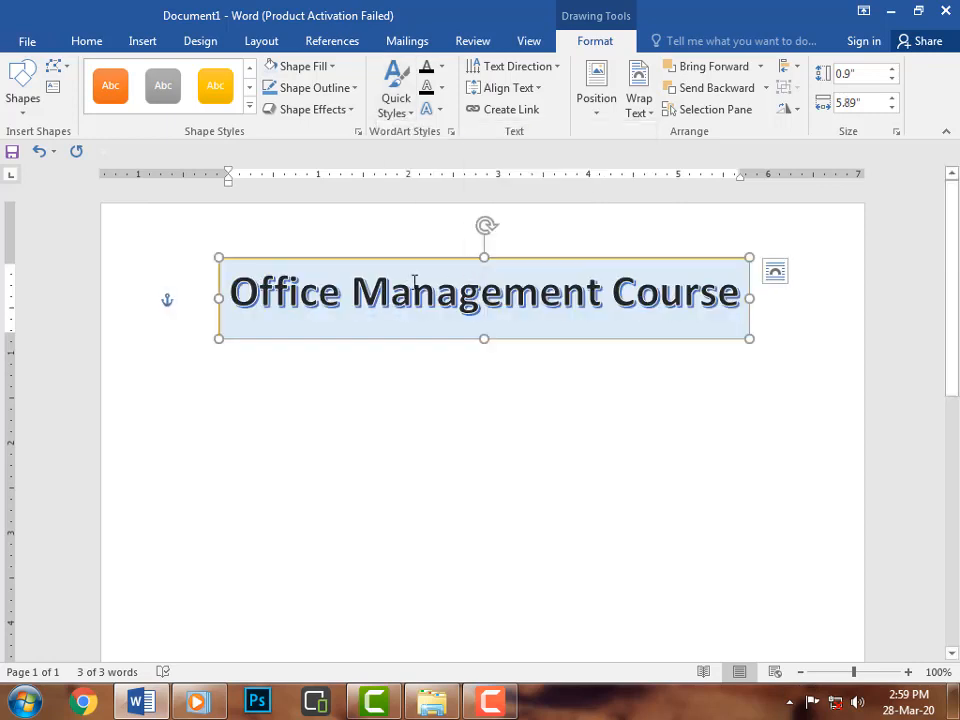
pyautogui.click(442, 70)
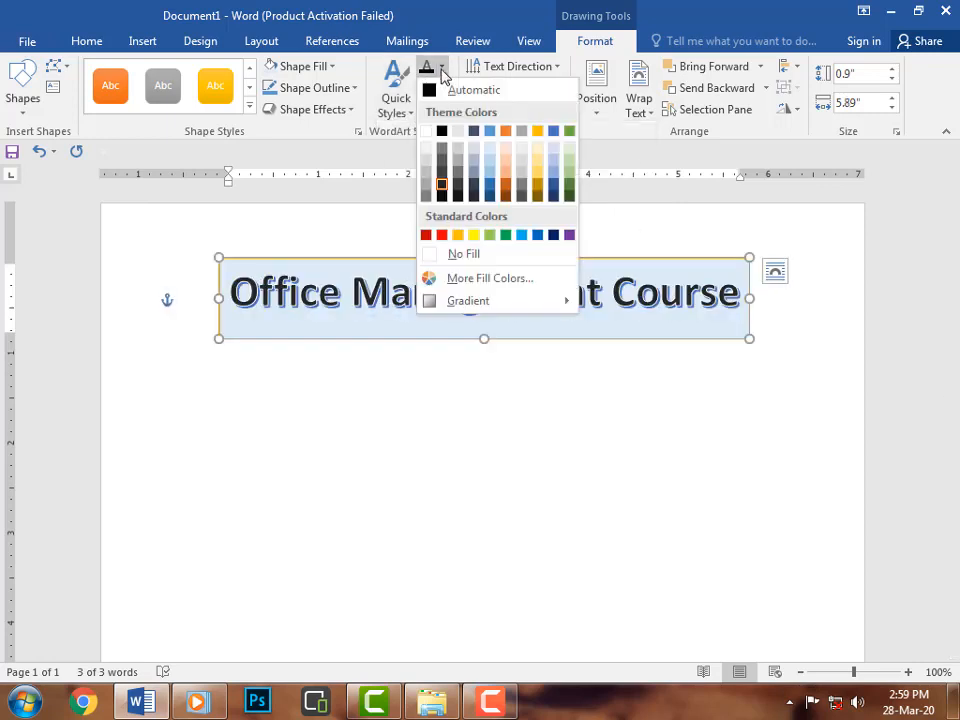
pyautogui.click(540, 178)
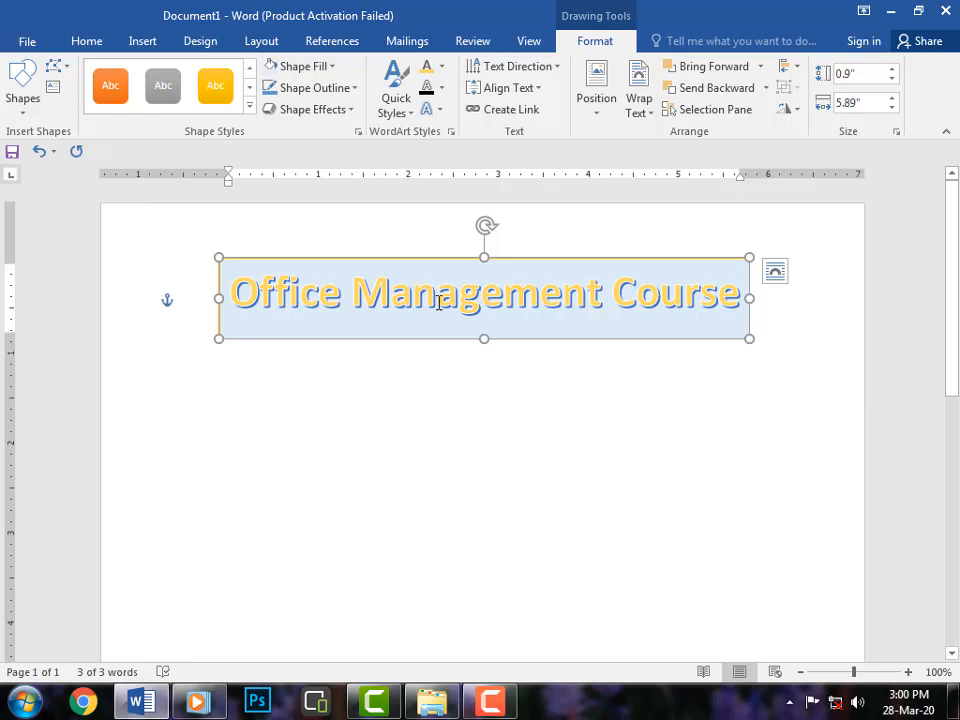
# Switch the WordArt shape to a gradient fill through More Gradients and set the first gradient stop to orange.
pyautogui.click(333, 68)
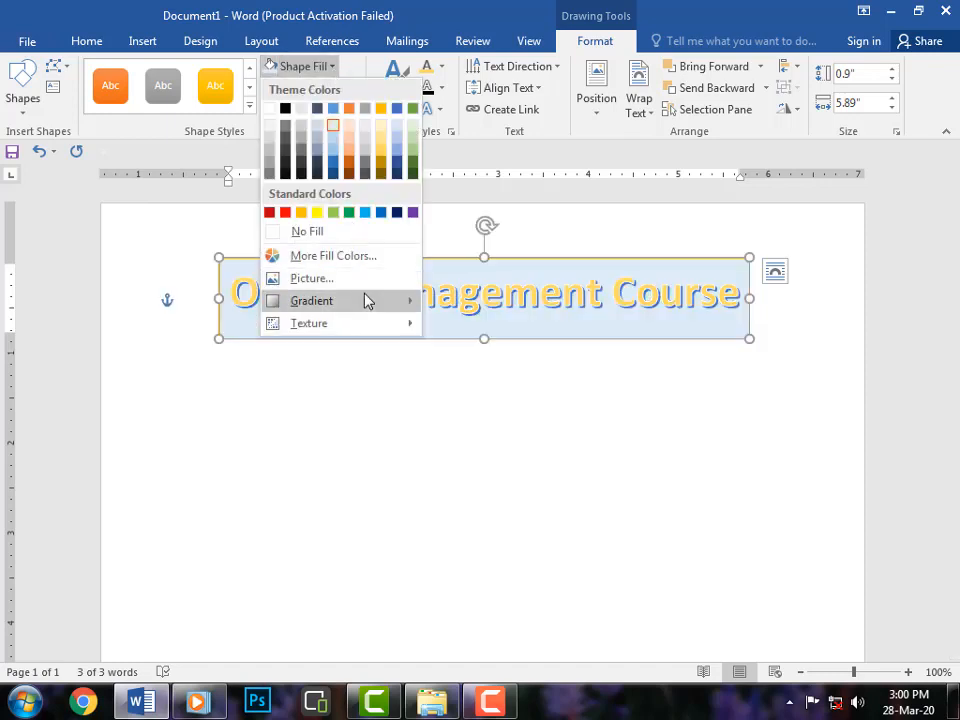
pyautogui.moveTo(367, 305)
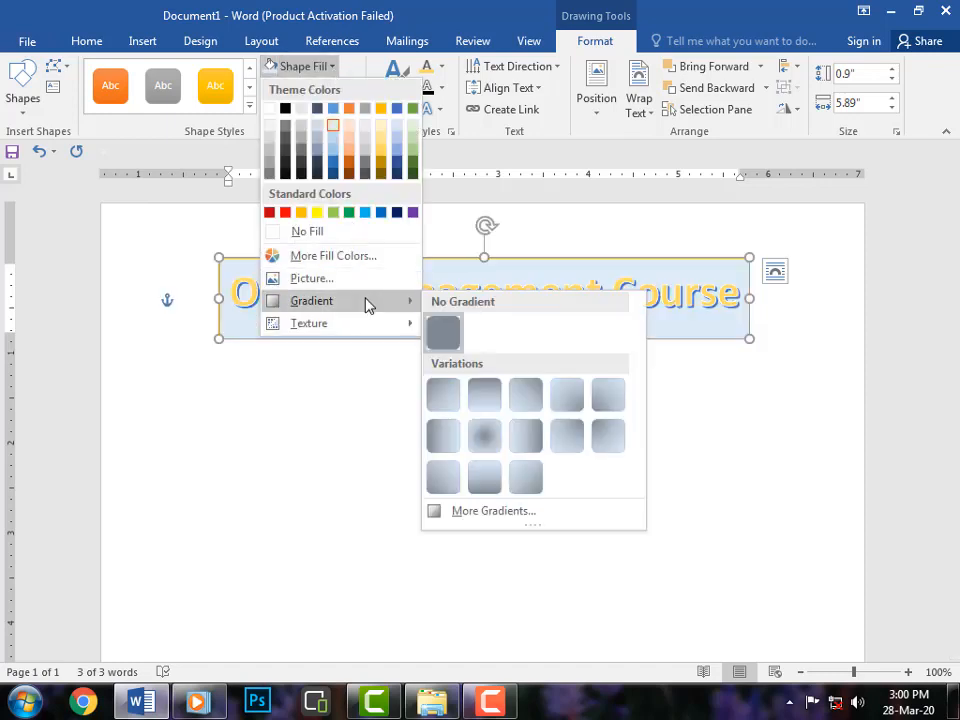
pyautogui.click(533, 516)
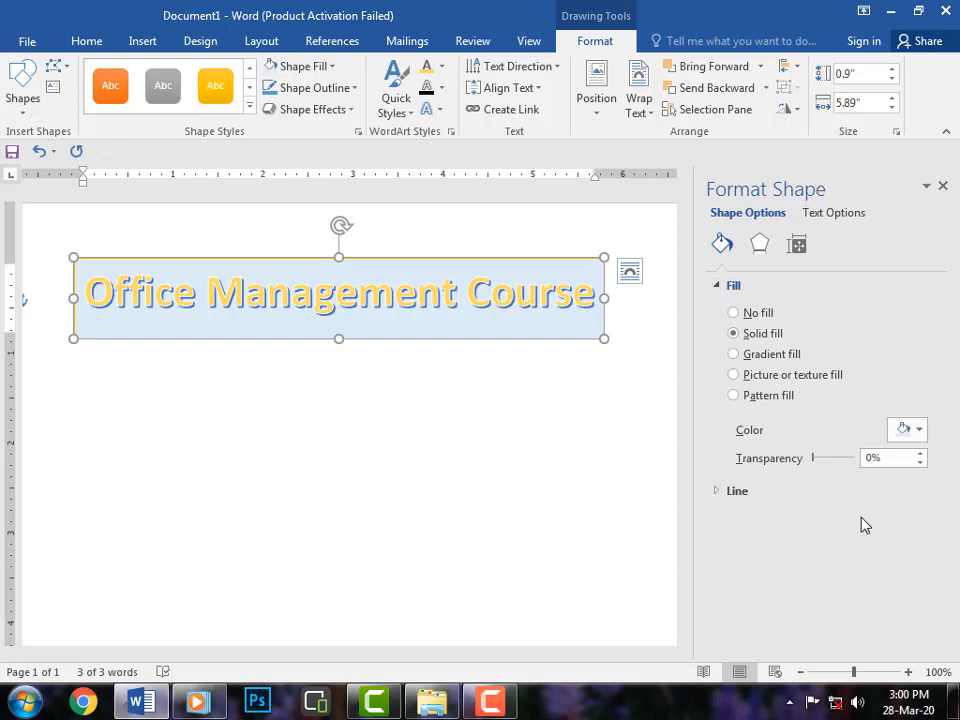
pyautogui.click(736, 356)
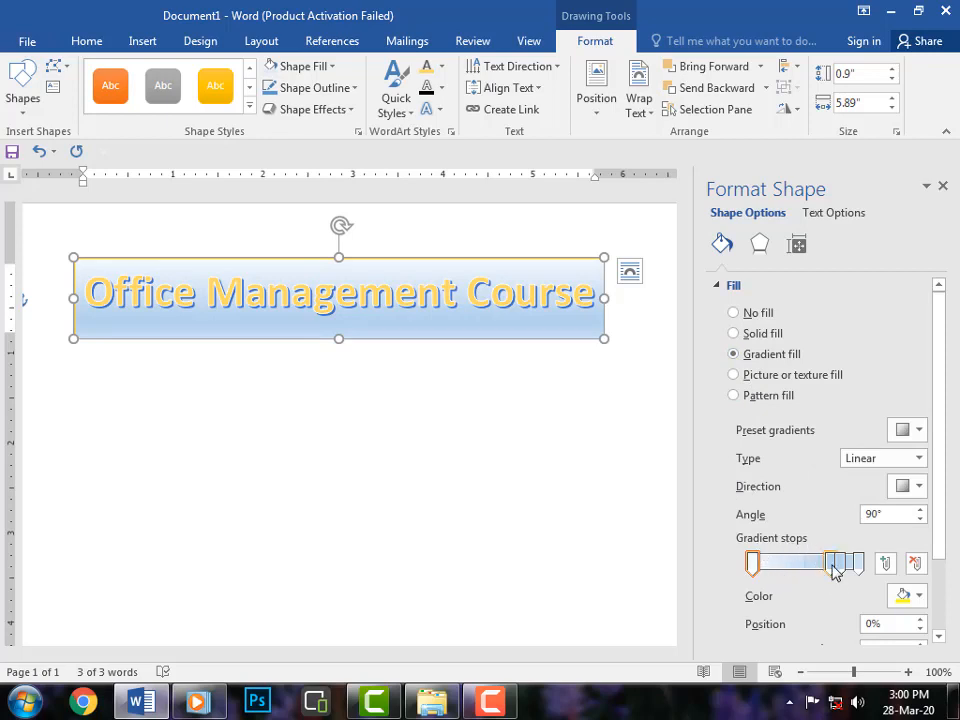
pyautogui.click(925, 601)
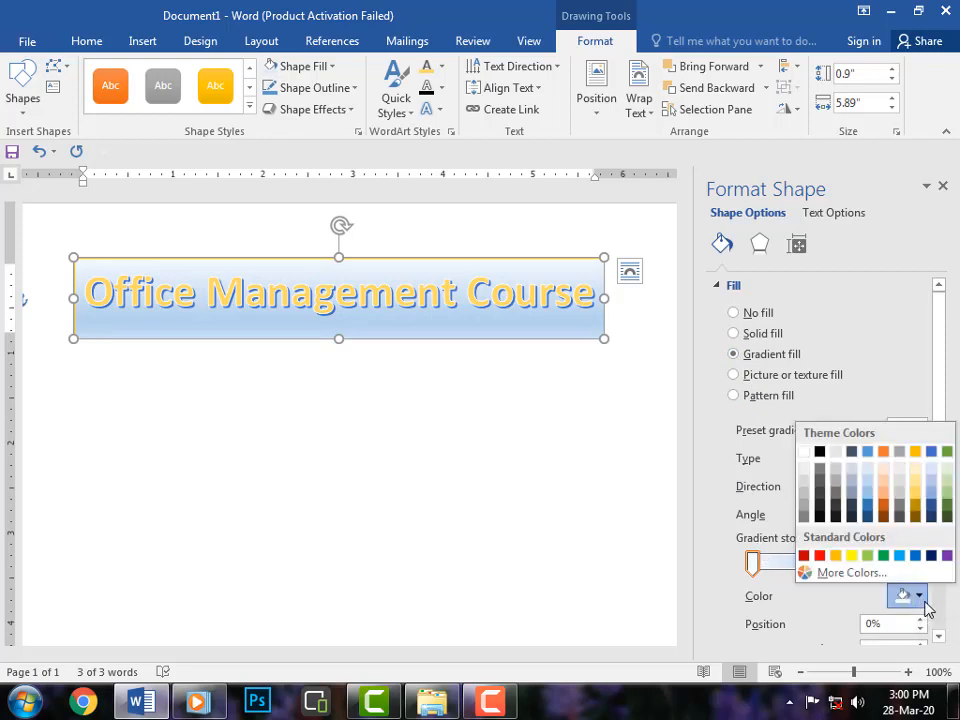
pyautogui.click(836, 558)
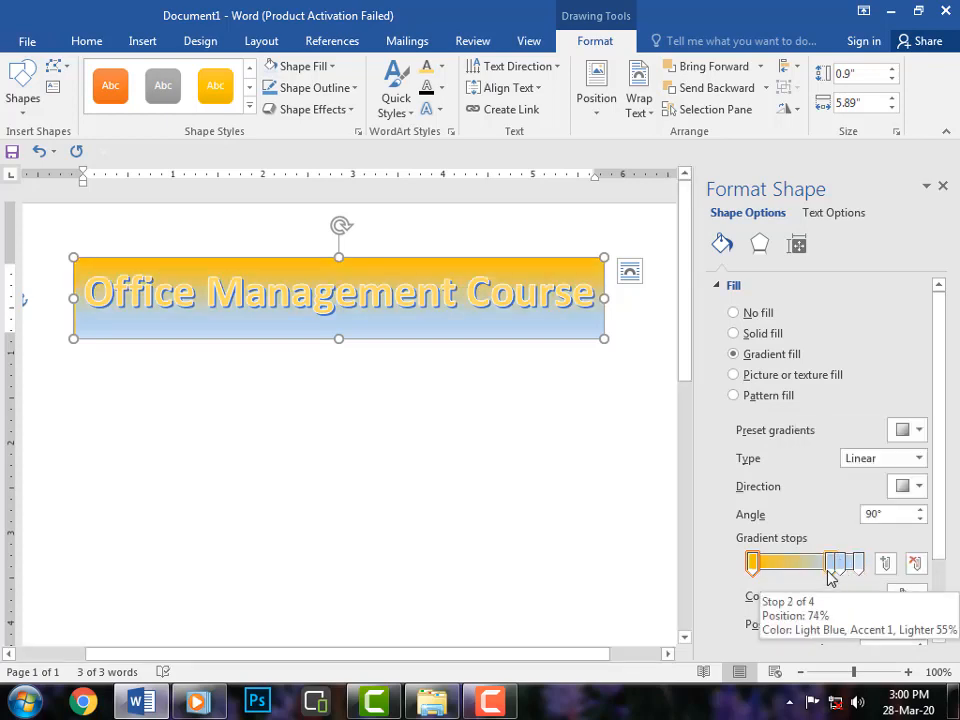
# Move the second gradient stop to 57% and colour it a light blue theme shade.
pyautogui.moveTo(828, 572); pyautogui.dragTo(811, 574)
pyautogui.click(921, 602)
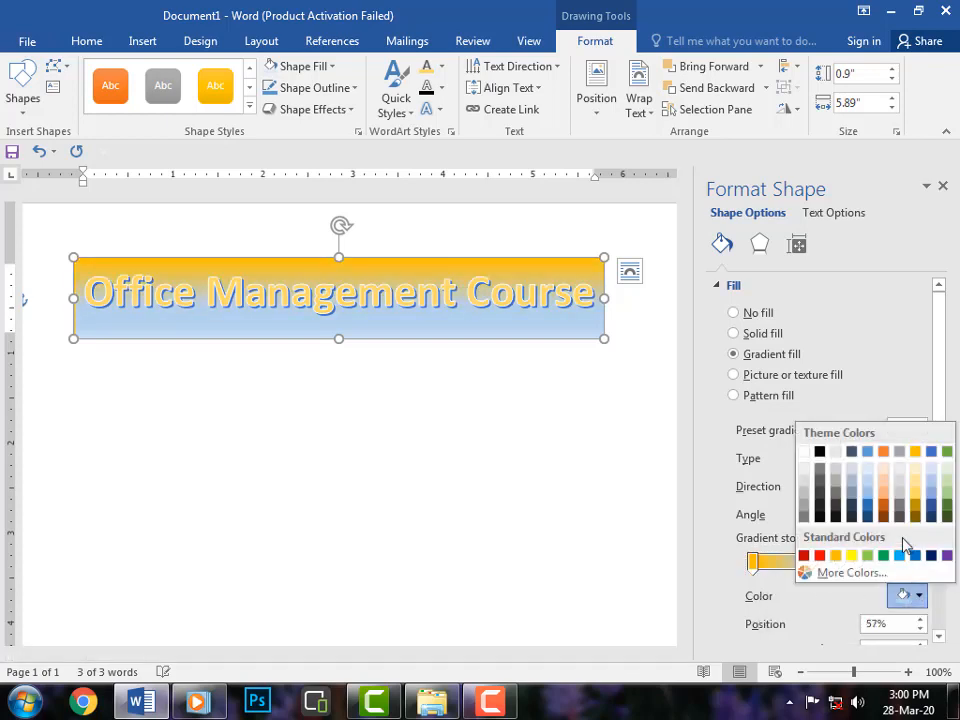
pyautogui.click(868, 500)
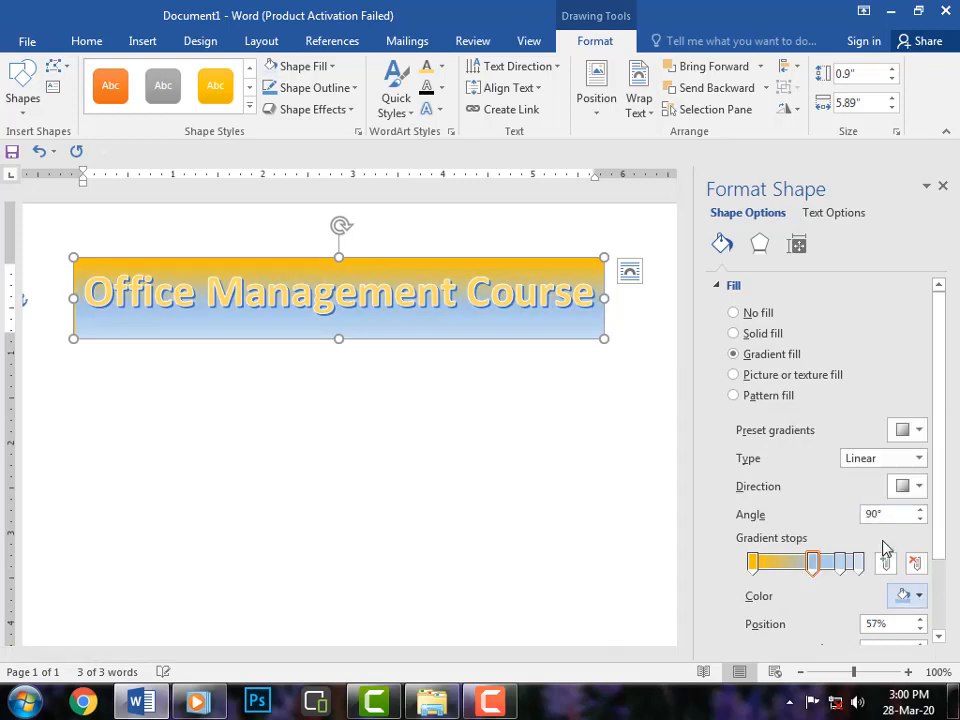
# Set the last gradient stop at 100% to a darker orange theme colour.
pyautogui.click(859, 565)
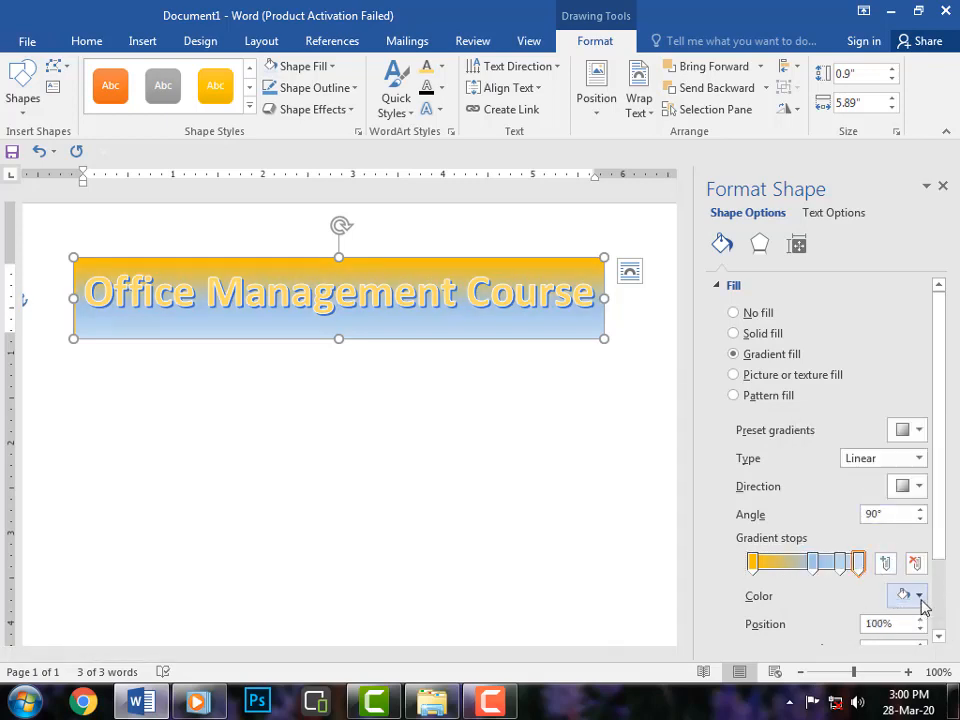
pyautogui.click(918, 596)
pyautogui.click(886, 508)
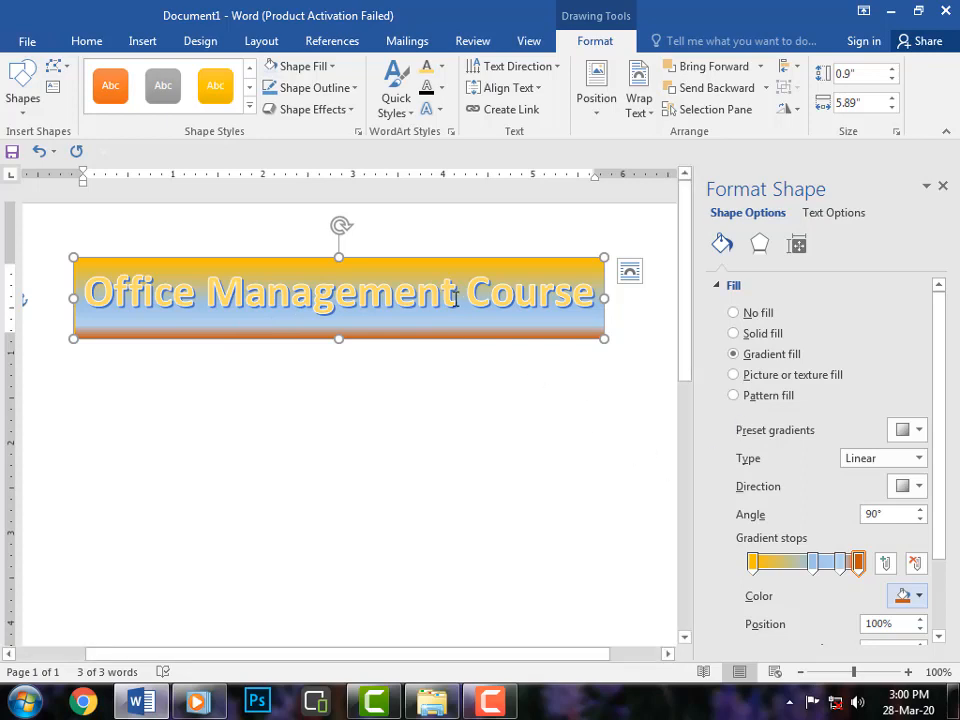
# Close the Format Shape pane and delete the WordArt shape.
pyautogui.click(942, 187)
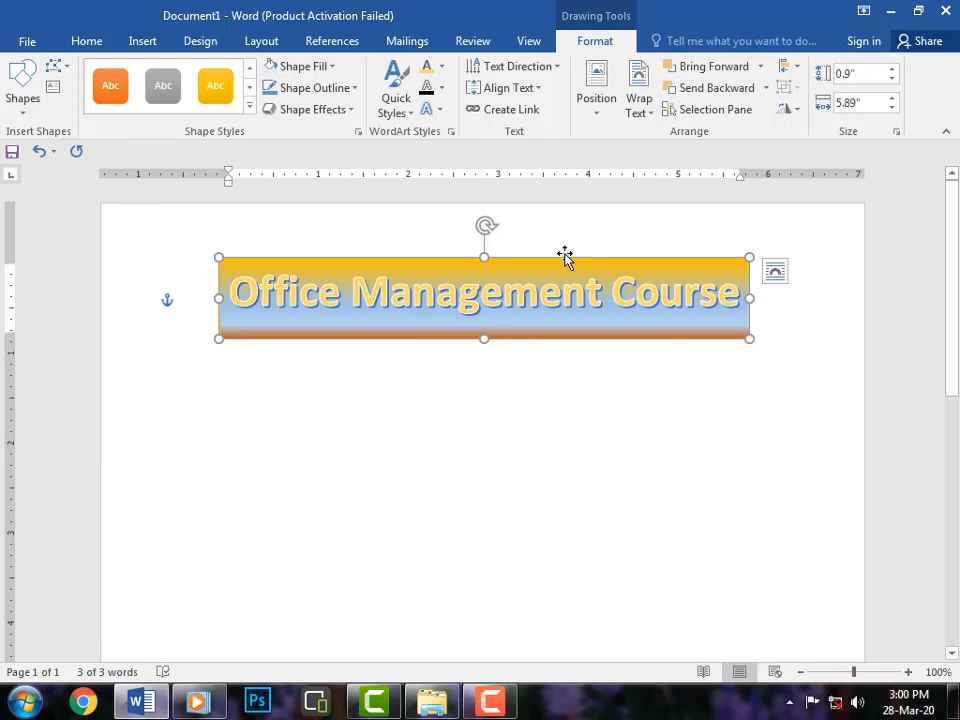
pyautogui.press('Delete')
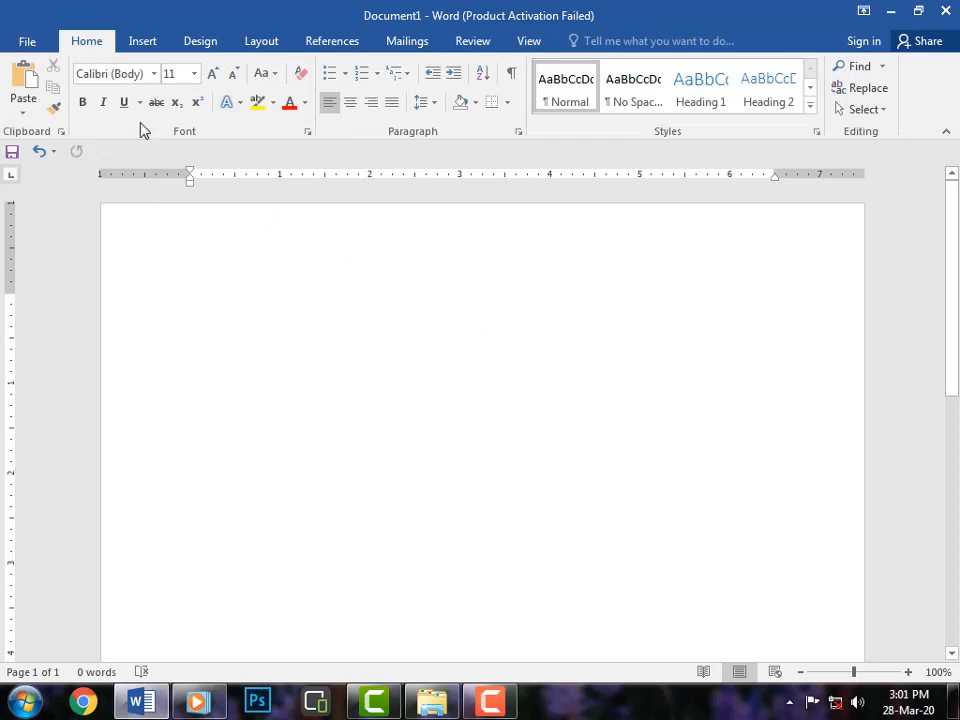
# Type "Waseem Computer Academy " at the start of the empty document.
pyautogui.click(135, 48)
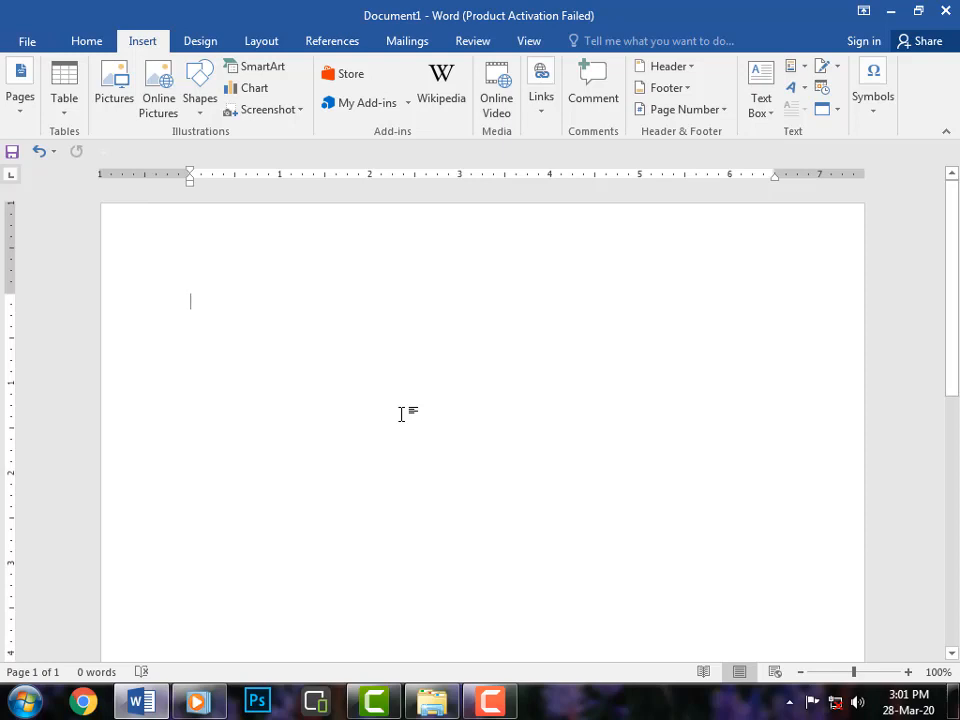
pyautogui.write('Wawsee')
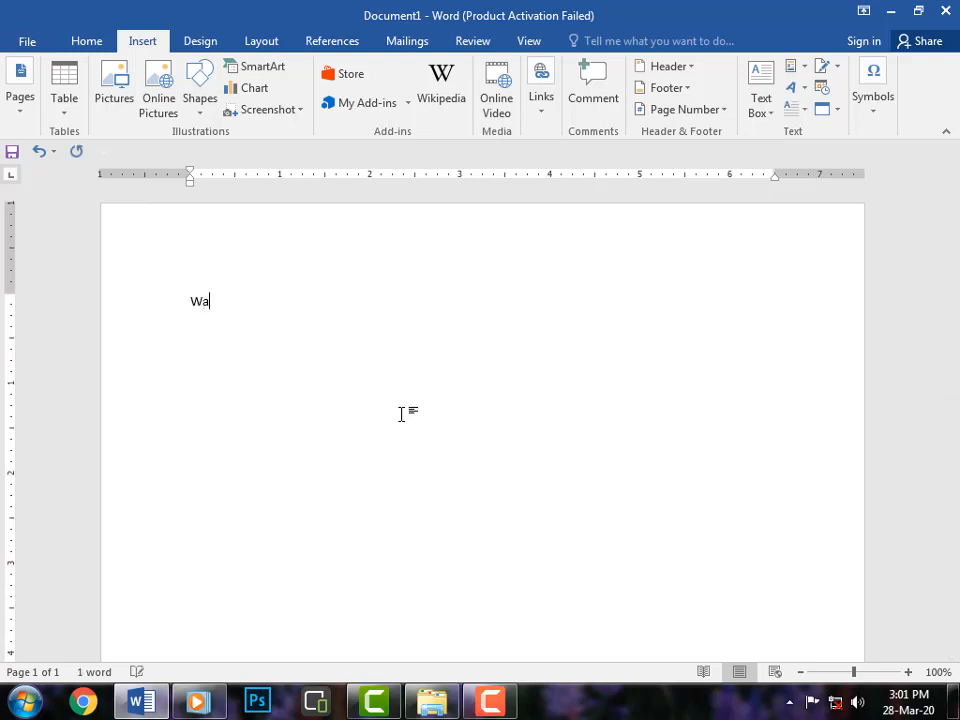
pyautogui.press('BackSpace')
pyautogui.press('BackSpace')
pyautogui.press('BackSpace')
pyautogui.press('BackSpace')
pyautogui.write('seem Com')
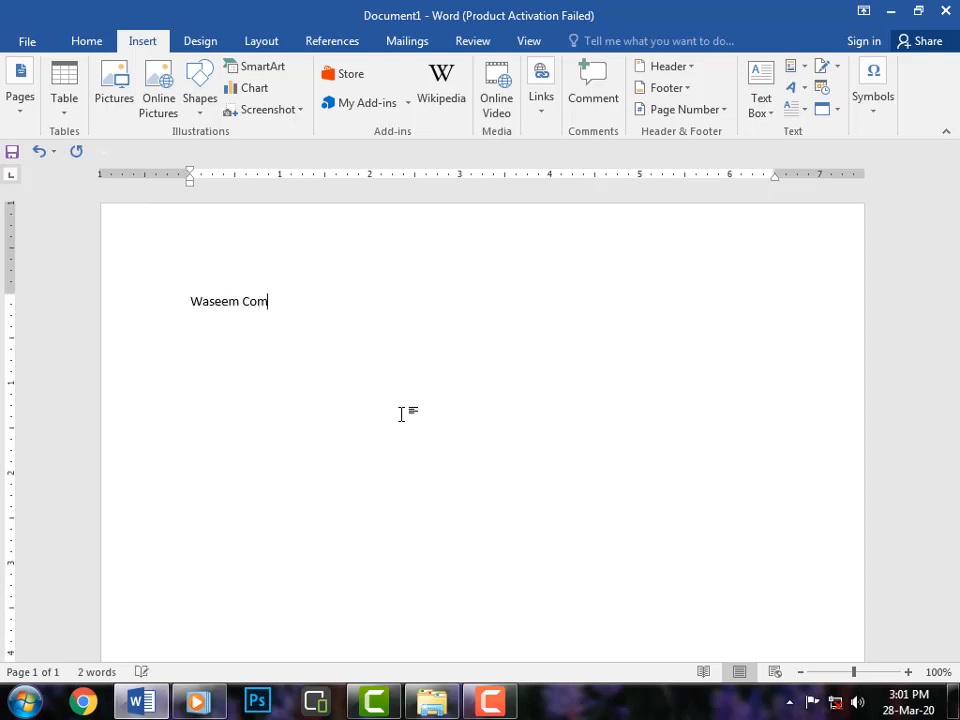
pyautogui.write('puter Academy')
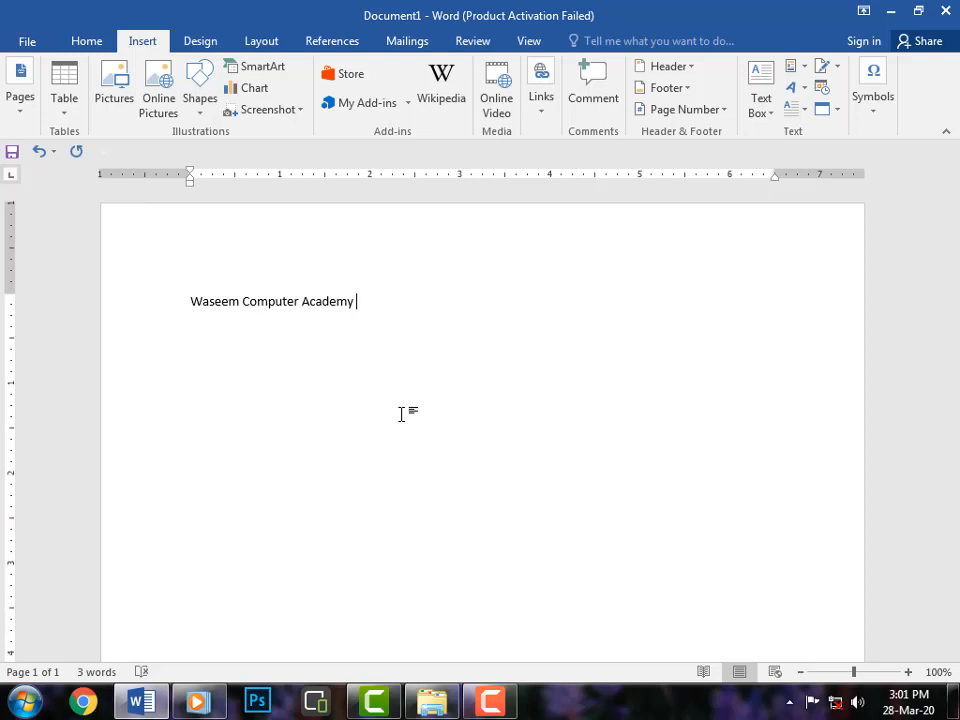
# Paste the copied text repeatedly to build a long paragraph of sample text.
pyautogui.hotkey('ctrl', 'v')
pyautogui.hotkey('ctrl', 'v')
pyautogui.hotkey('ctrl', 'v')
pyautogui.hotkey('ctrl', 'v')
pyautogui.hotkey('ctrl', 'v')
pyautogui.hotkey('ctrl', 'v')
pyautogui.hotkey('ctrl', 'v')
pyautogui.hotkey('ctrl', 'v')
pyautogui.hotkey('ctrl', 'v')
pyautogui.hotkey('ctrl', 'v')
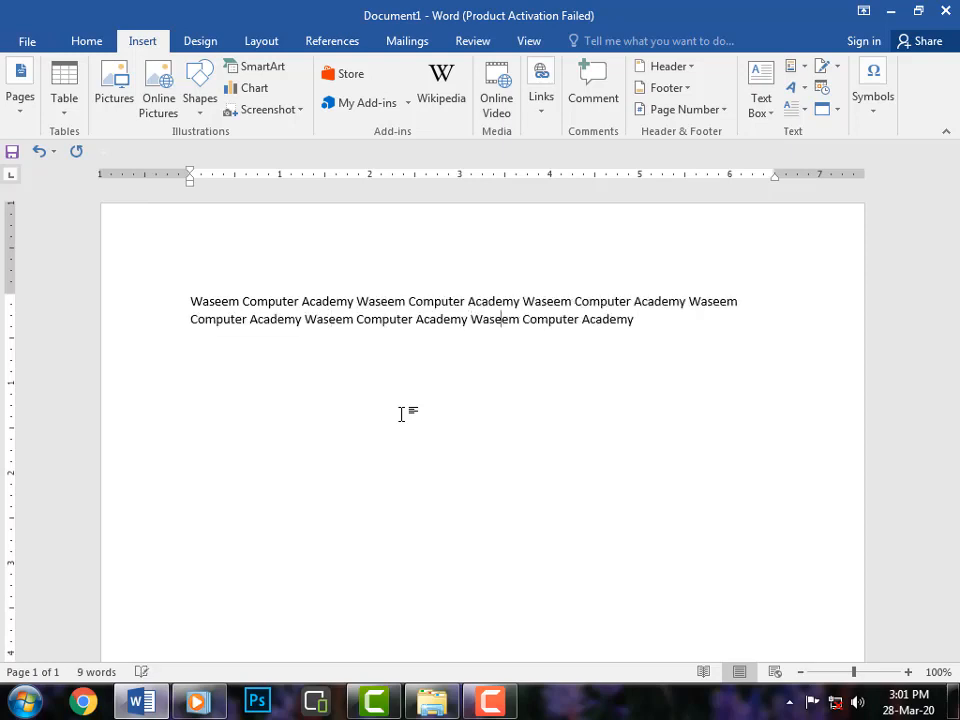
pyautogui.hotkey('ctrl', 'v')
pyautogui.hotkey('ctrl', 'v')
pyautogui.hotkey('ctrl', 'v')
pyautogui.hotkey('ctrl', 'v')
pyautogui.hotkey('ctrl', 'v')
pyautogui.hotkey('ctrl', 'v')
pyautogui.hotkey('ctrl', 'v')
pyautogui.hotkey('ctrl', 'v')
pyautogui.hotkey('ctrl', 'v')
pyautogui.hotkey('ctrl', 'v')
pyautogui.hotkey('ctrl', 'v')
pyautogui.hotkey('ctrl', 'v')
pyautogui.hotkey('ctrl', 'v')
pyautogui.hotkey('ctrl', 'v')
pyautogui.hotkey('ctrl', 'v')
pyautogui.hotkey('ctrl', 'v')
pyautogui.hotkey('ctrl', 'v')
pyautogui.hotkey('ctrl', 'v')
pyautogui.hotkey('ctrl', 'v')
pyautogui.hotkey('ctrl', 'v')
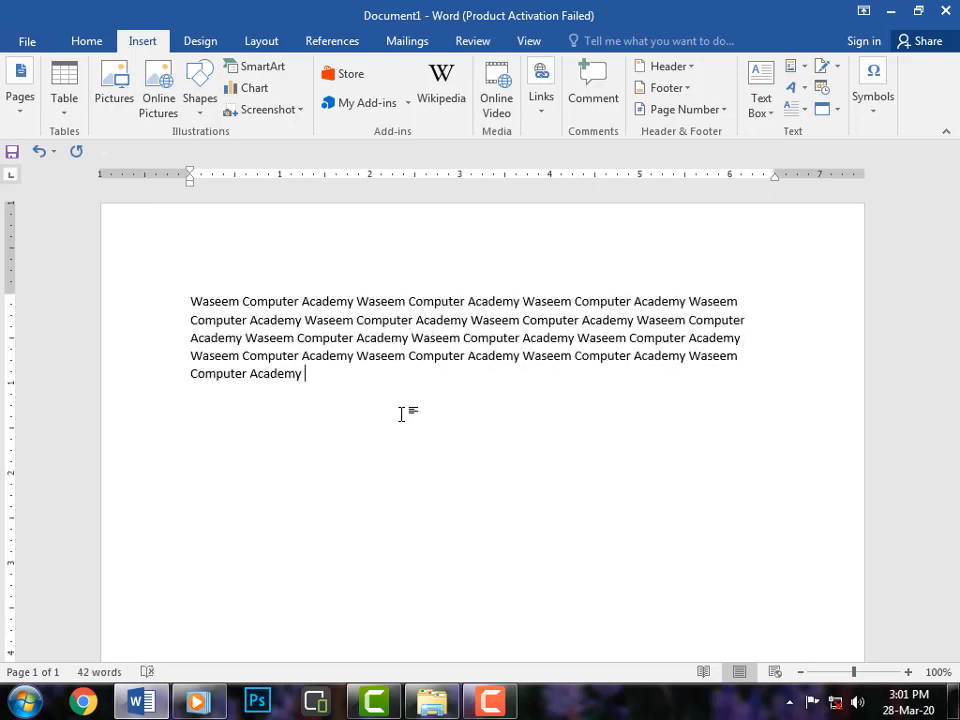
pyautogui.hotkey('ctrl', 'v')
pyautogui.hotkey('ctrl', 'v')
pyautogui.hotkey('ctrl', 'v')
pyautogui.hotkey('ctrl', 'v')
pyautogui.hotkey('ctrl', 'v')
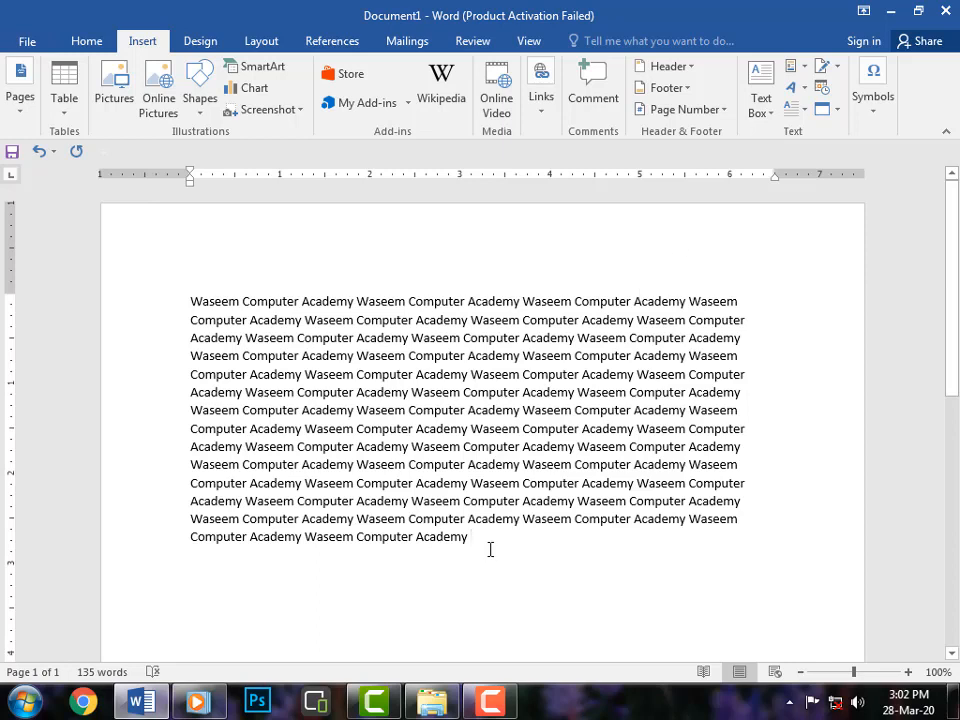
# Select the paragraph and apply a Dropped drop cap to its first letter.
pyautogui.moveTo(476, 540); pyautogui.dragTo(186, 302)
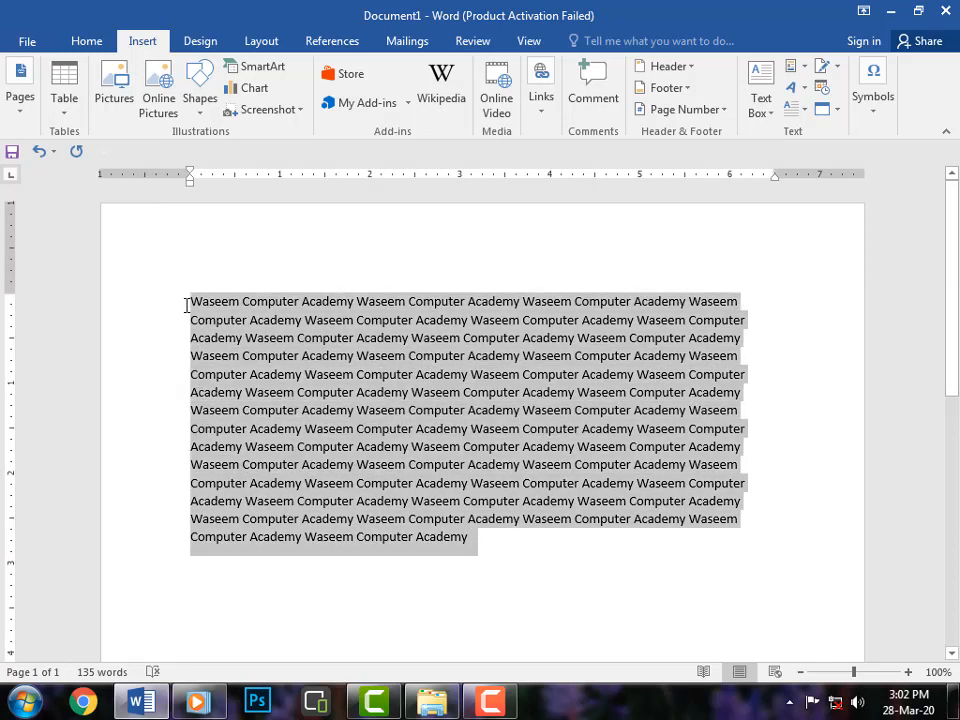
pyautogui.click(801, 112)
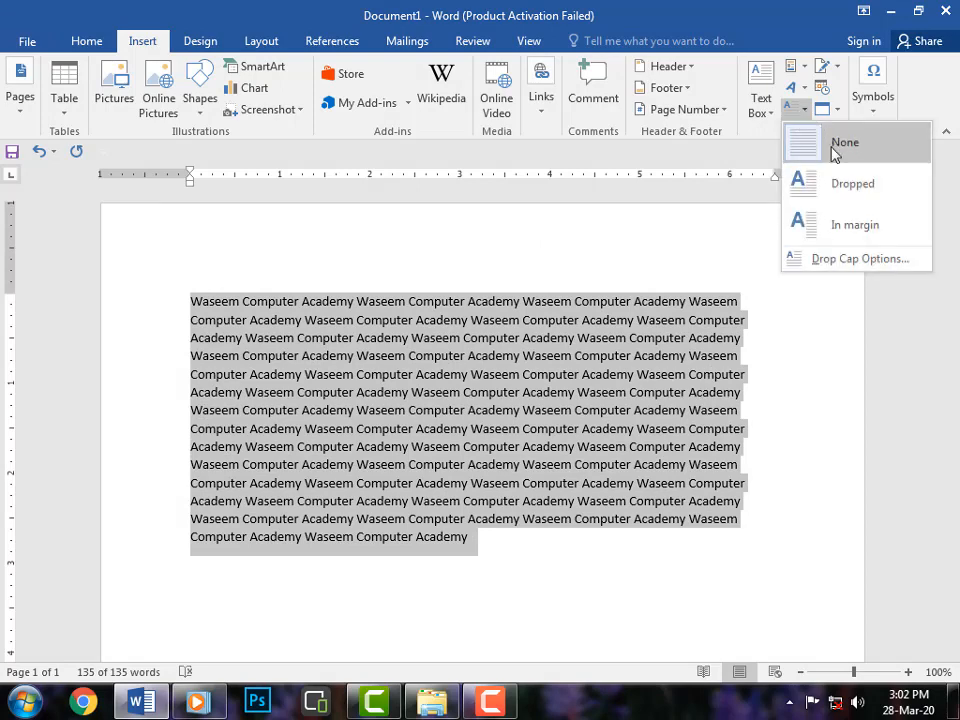
pyautogui.click(865, 196)
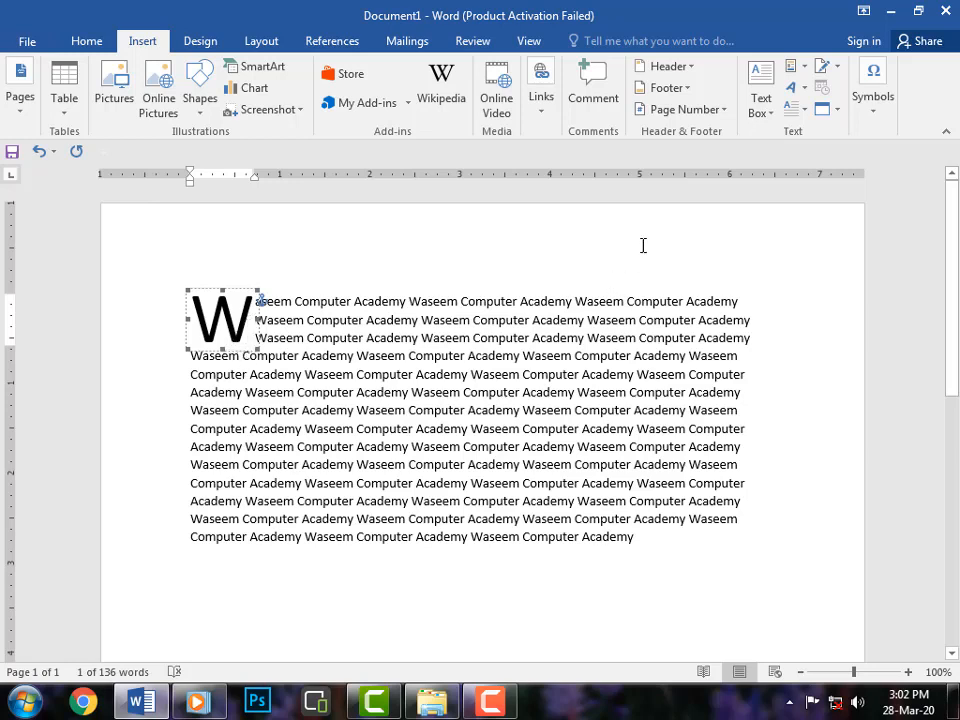
# Reselect the paragraph and set the drop cap to drop 7 lines in Drop Cap Options.
pyautogui.click(617, 553)
pyautogui.moveTo(638, 537); pyautogui.dragTo(184, 311)
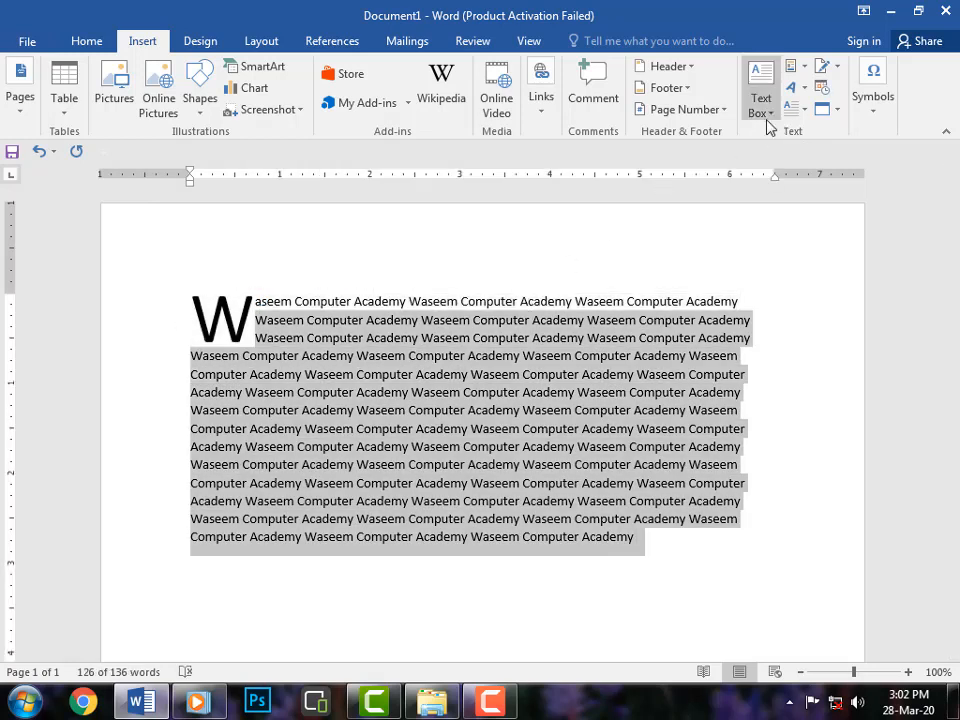
pyautogui.moveTo(596, 538); pyautogui.dragTo(161, 296)
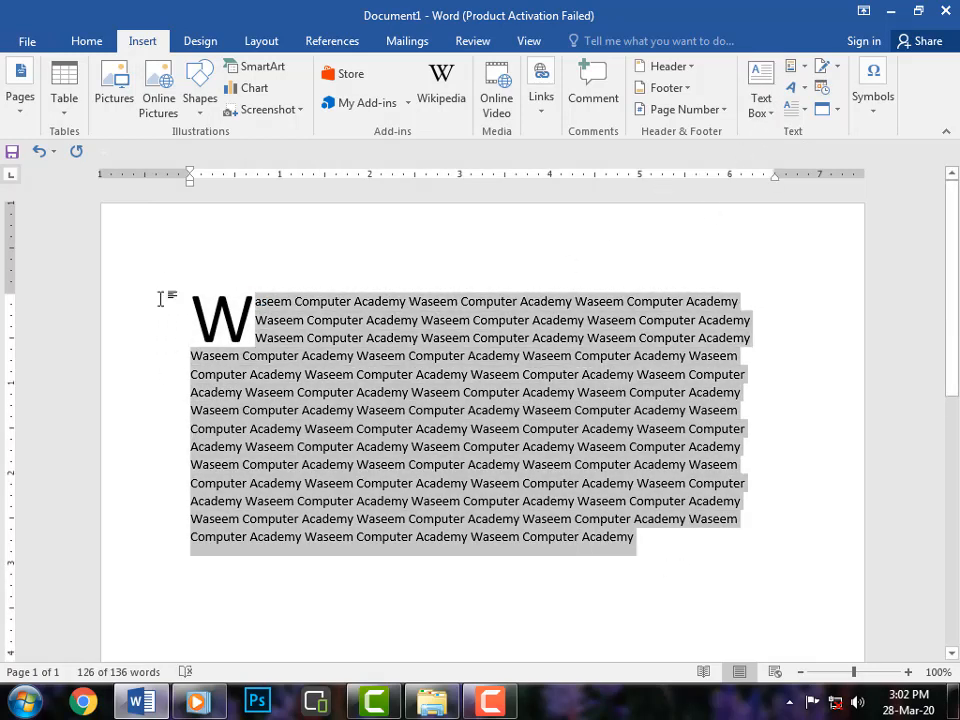
pyautogui.click(820, 112)
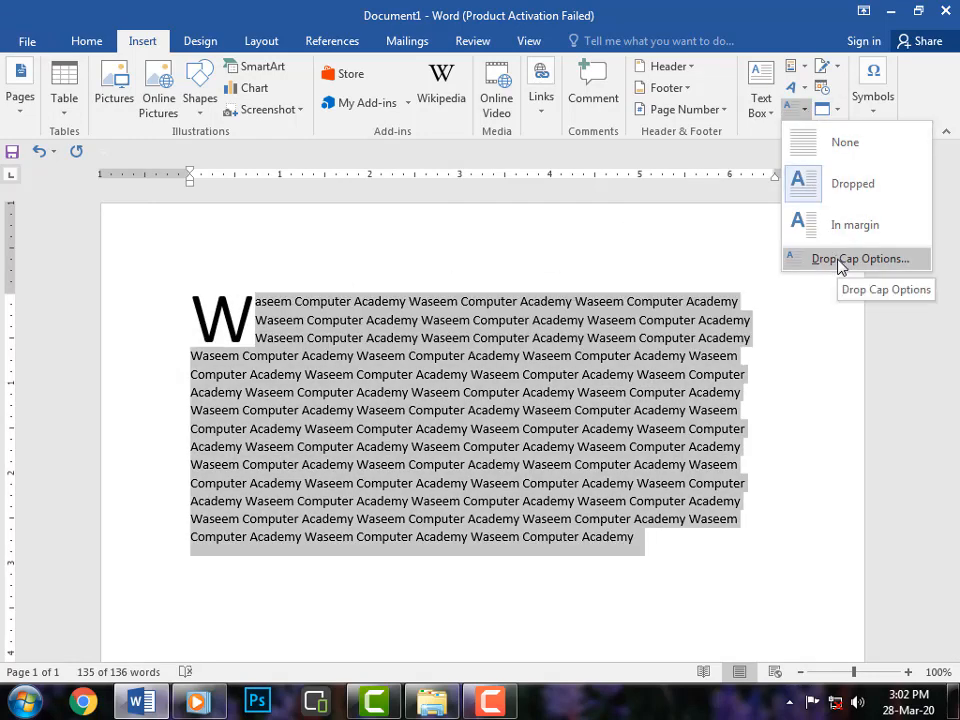
pyautogui.click(840, 262)
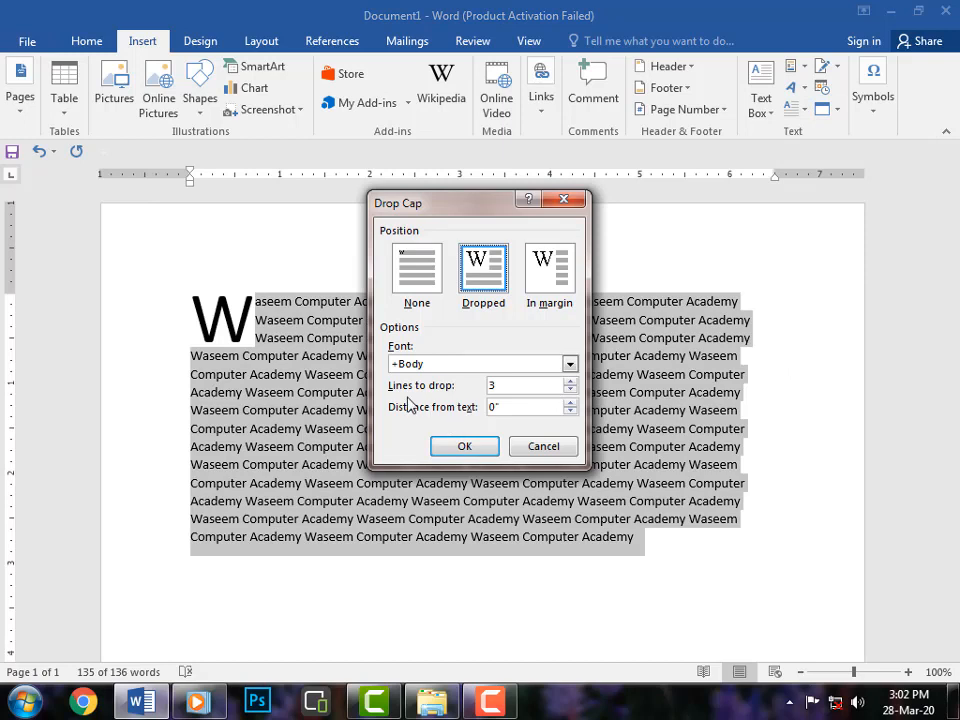
pyautogui.click(572, 382)
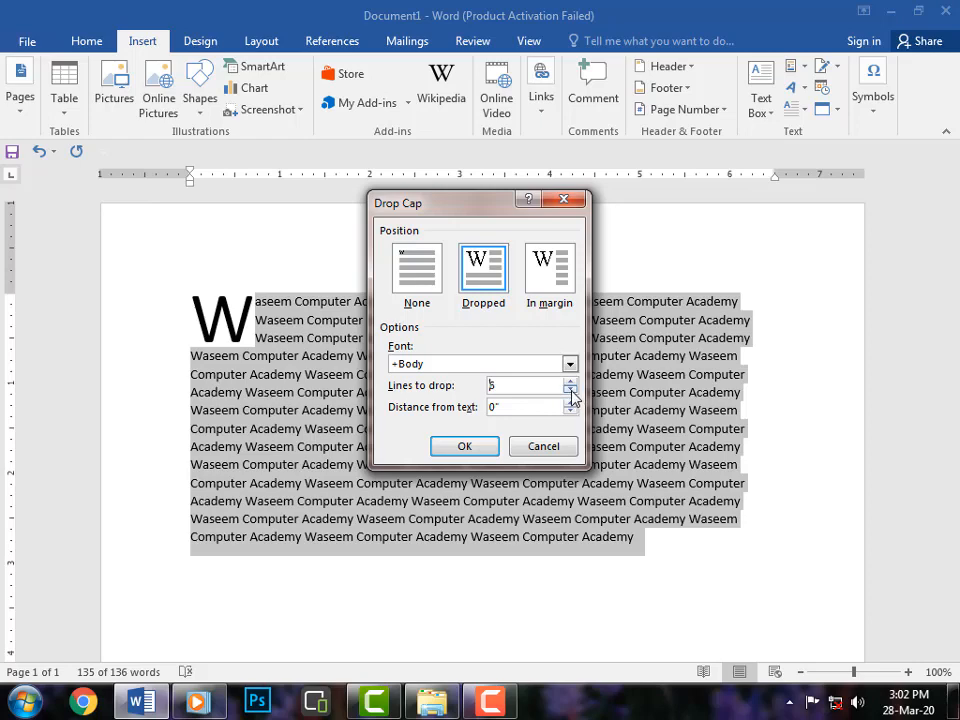
pyautogui.click(572, 387)
pyautogui.click(572, 387)
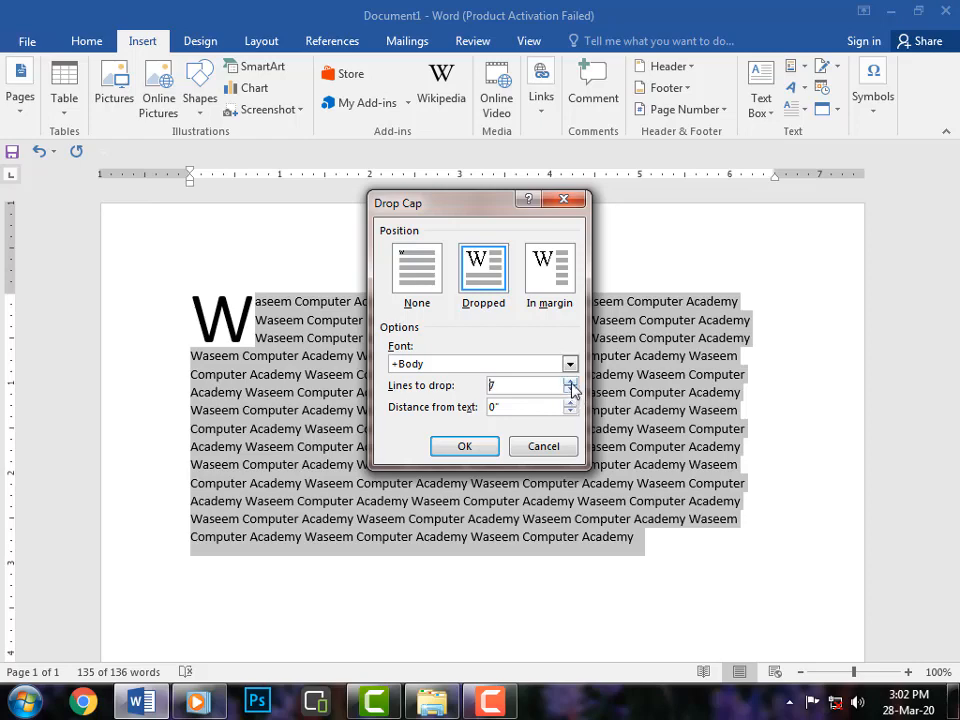
pyautogui.click(484, 448)
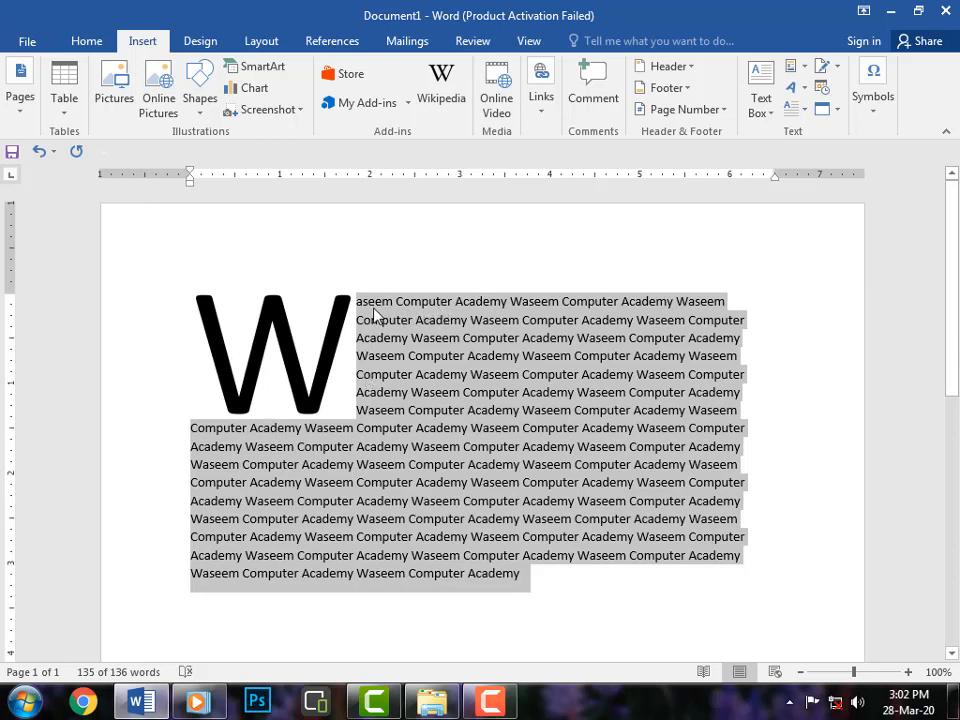
# Select the paragraph with its drop cap and set the drop cap to None.
pyautogui.click(302, 364)
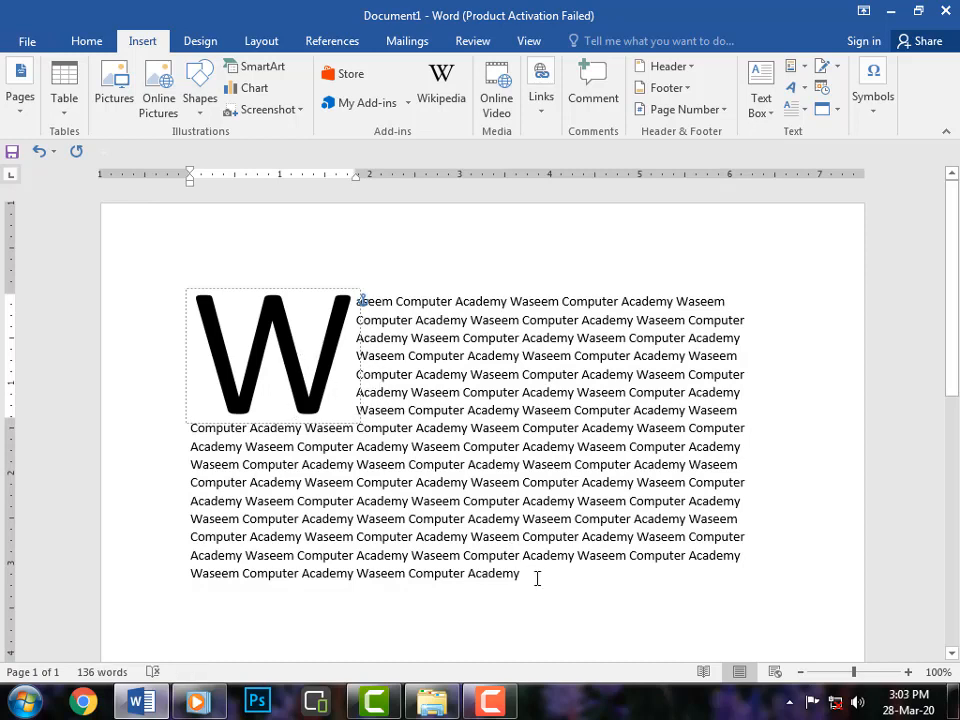
pyautogui.moveTo(537, 578); pyautogui.dragTo(220, 308)
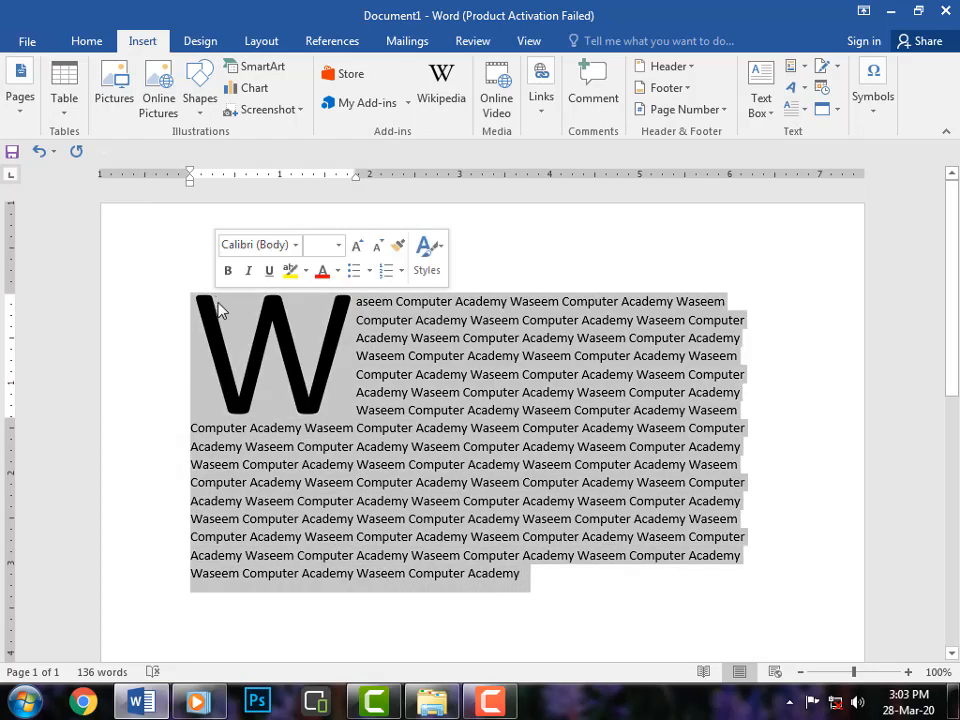
pyautogui.click(803, 115)
pyautogui.click(828, 152)
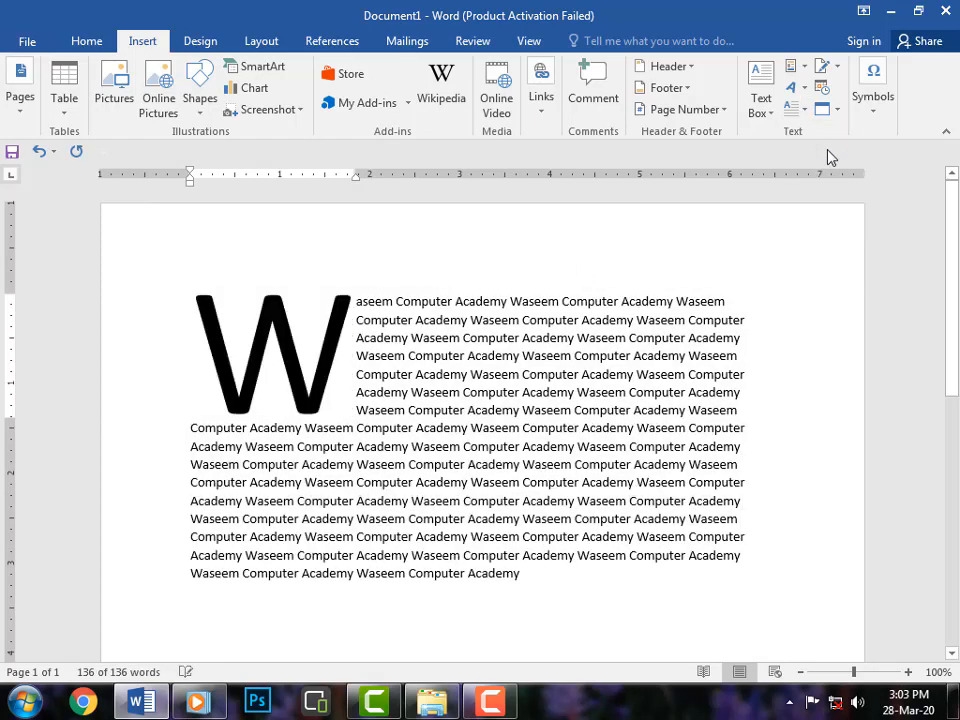
# Deselect the text and add four blank lines after the paragraph.
pyautogui.click(537, 557)
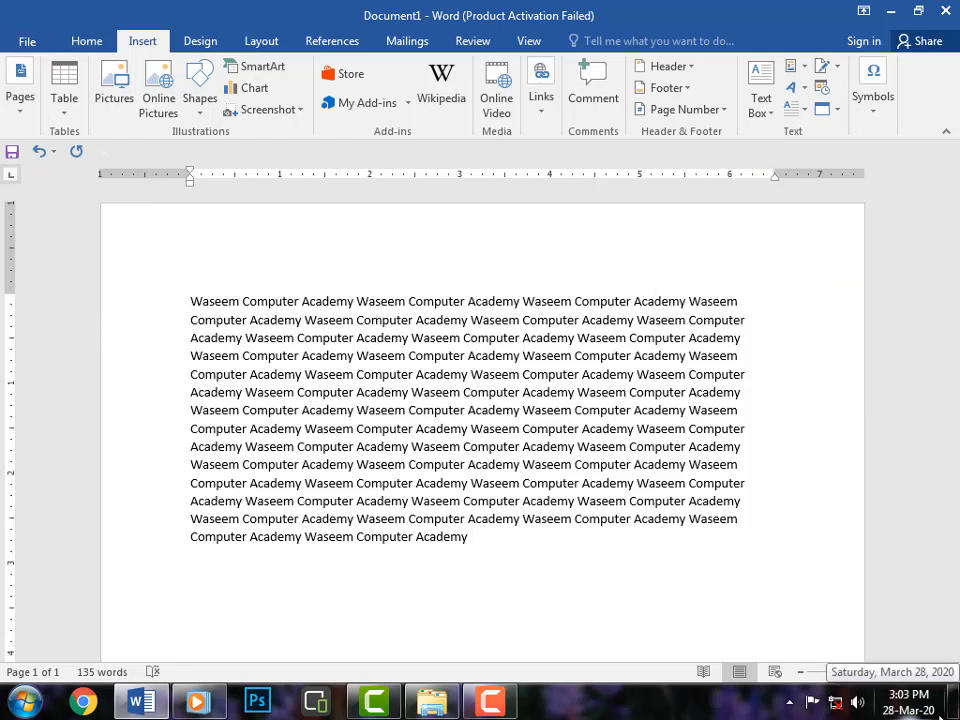
pyautogui.press('Return')
pyautogui.press('Return')
pyautogui.press('Return')
pyautogui.press('Return')
pyautogui.press('Return')
pyautogui.press('Return')
pyautogui.press('Return')
pyautogui.press('Return')
pyautogui.press('Return')
pyautogui.press('Return')
pyautogui.press('Return')
pyautogui.press('Return')
pyautogui.press('Return')
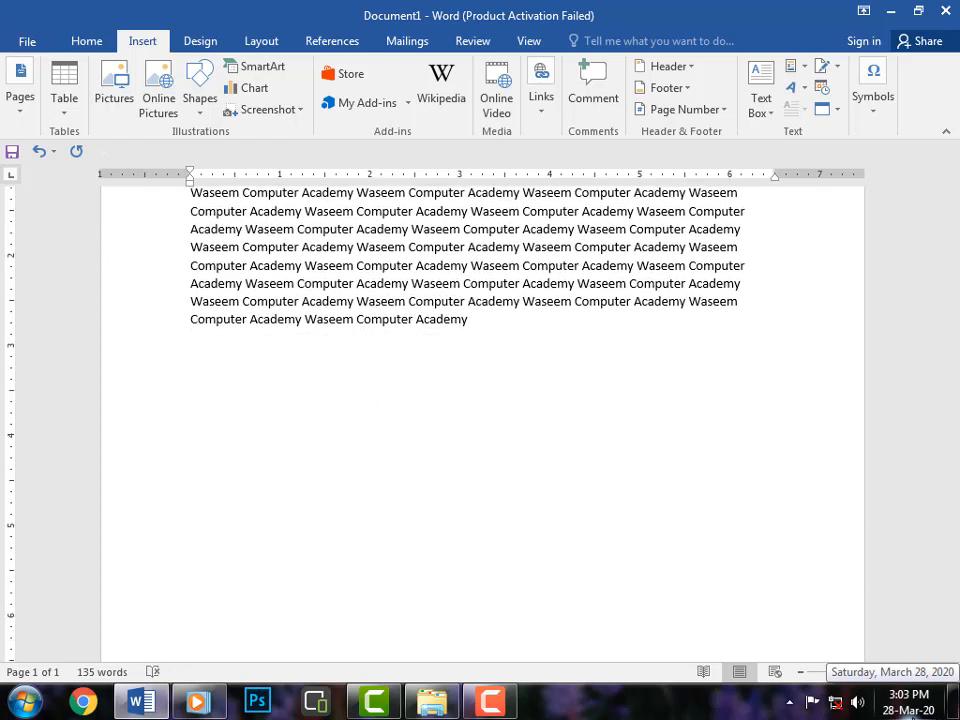
# Insert a Microsoft Office Signature Line with the suggested signer's name and the title Director.
pyautogui.scroll(-1, 320, 561)
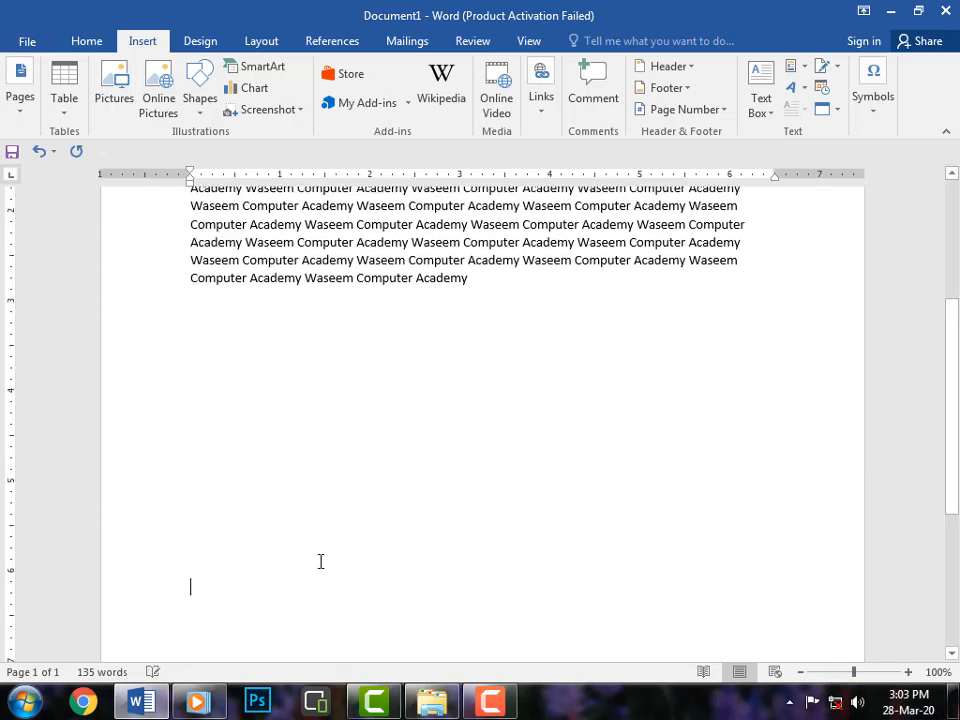
pyautogui.click(836, 66)
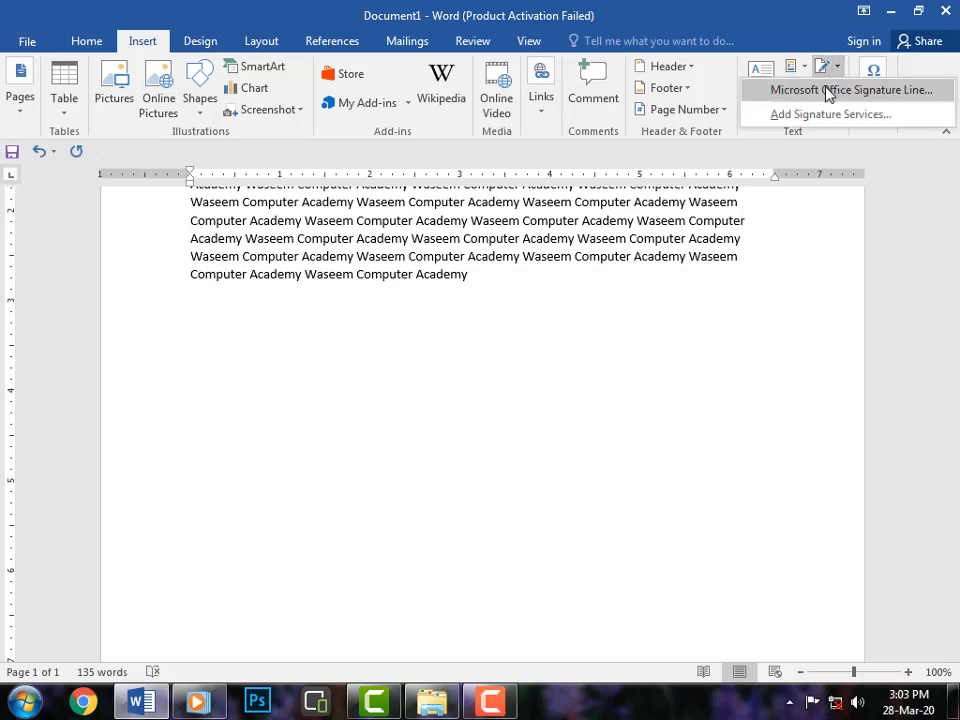
pyautogui.click(886, 92)
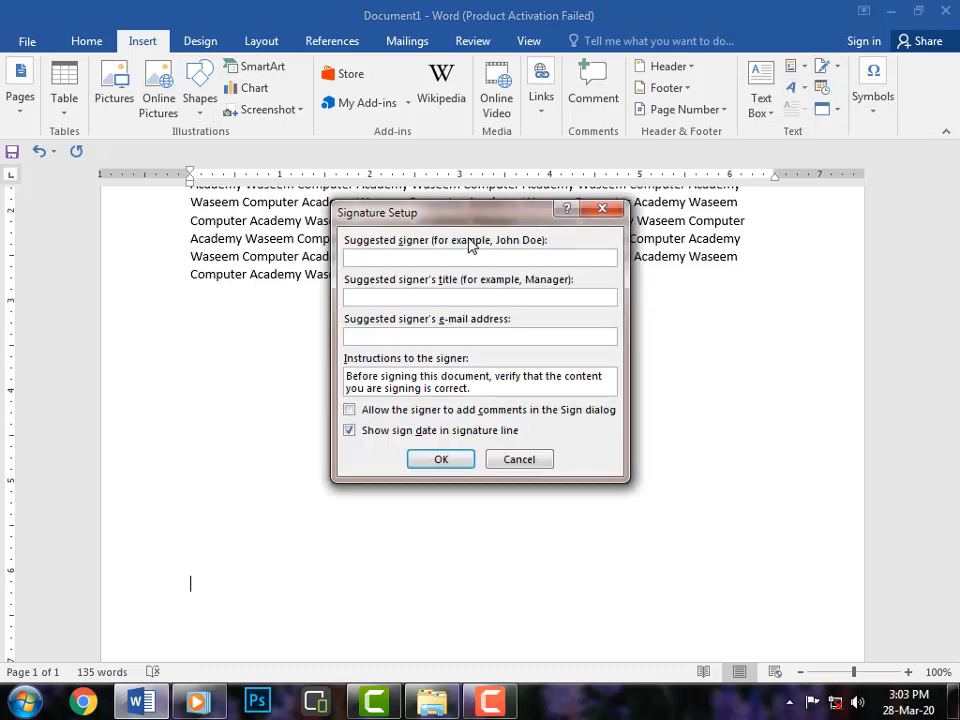
pyautogui.moveTo(474, 217)
pyautogui.mouseDown()
pyautogui.moveTo(500, 220)
pyautogui.moveTo(477, 236)
pyautogui.mouseUp()
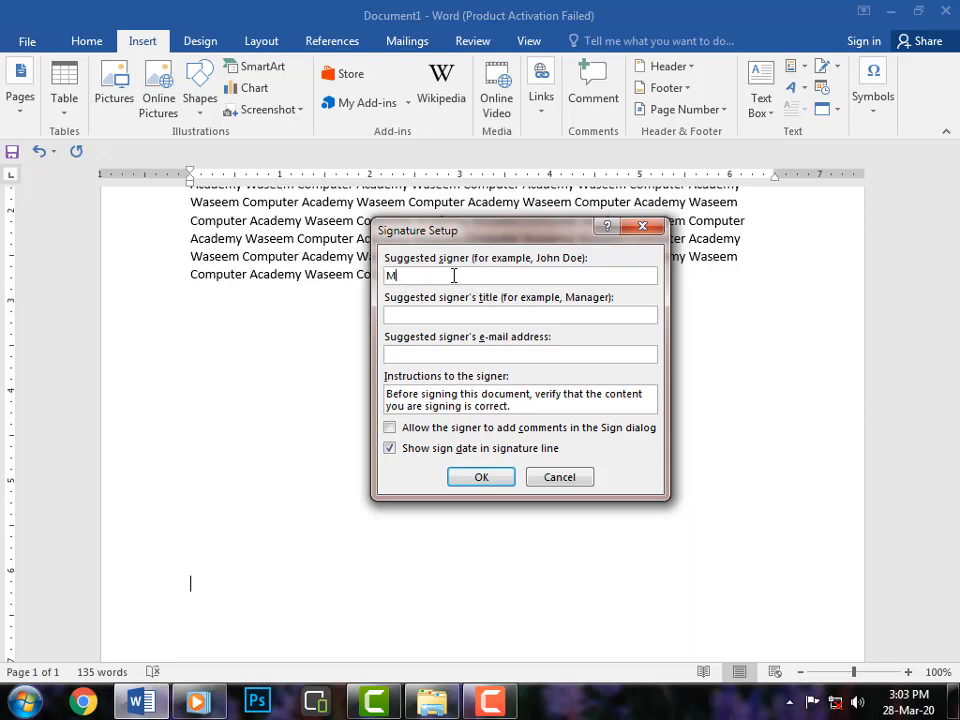
pyautogui.write('uhammad ')
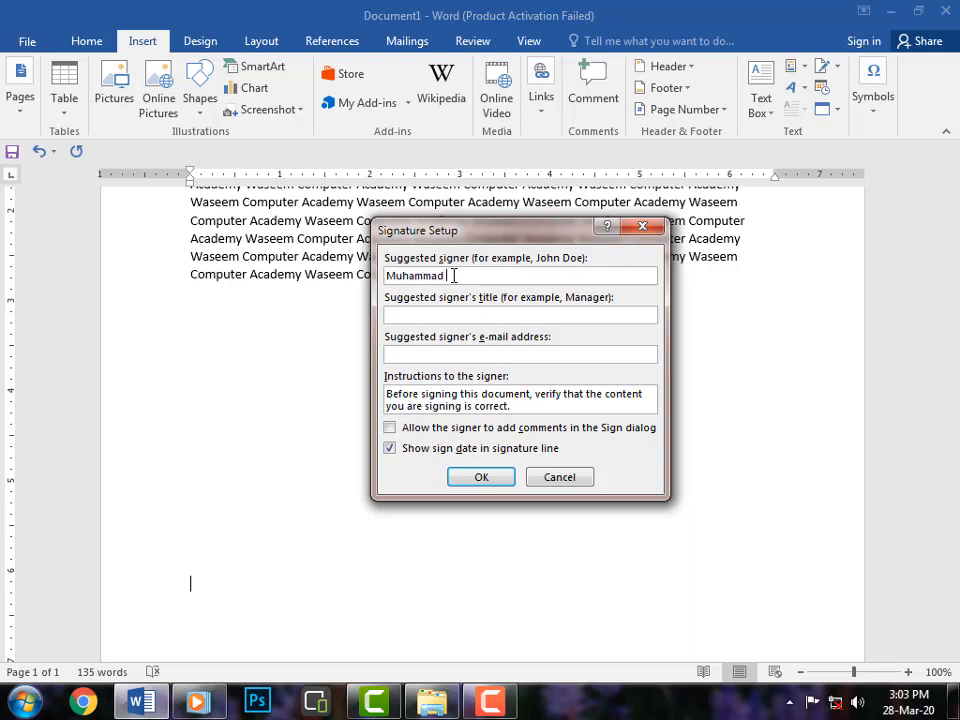
pyautogui.write('Waseem')
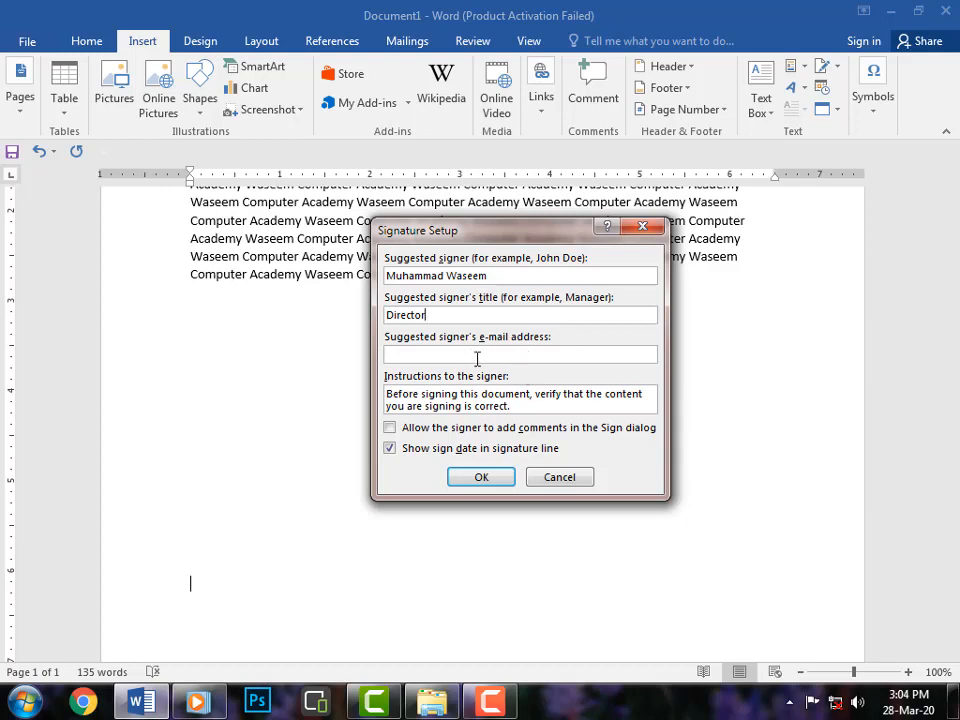
pyautogui.click(496, 480)
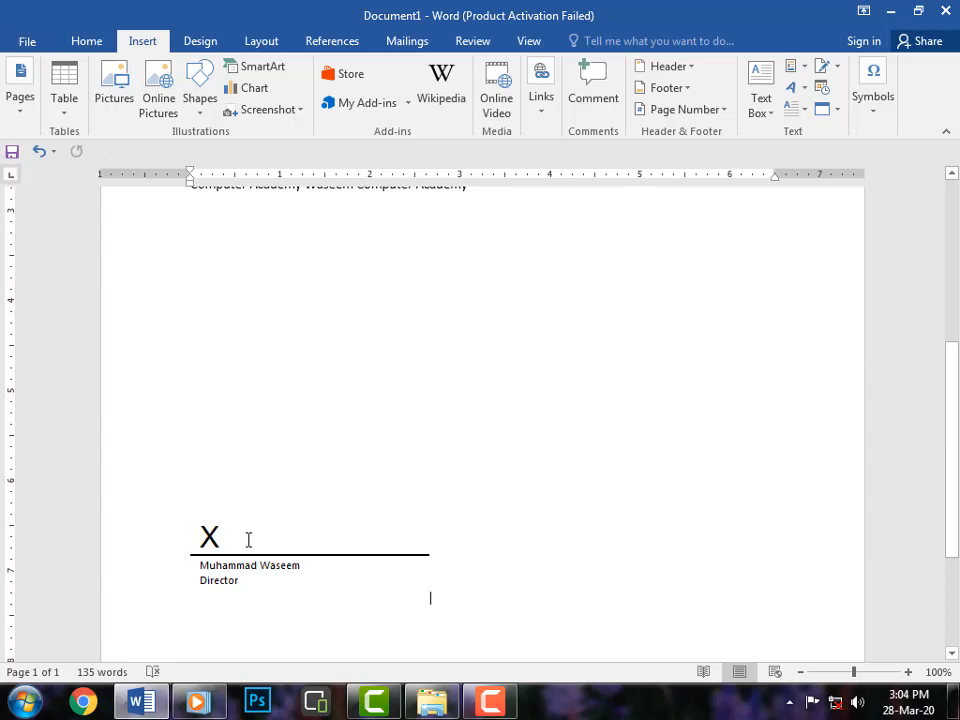
# Insert the current date in the format Saturday, March 28, 2020 on a new line below the paragraph.
pyautogui.scroll(6, 390, 420)
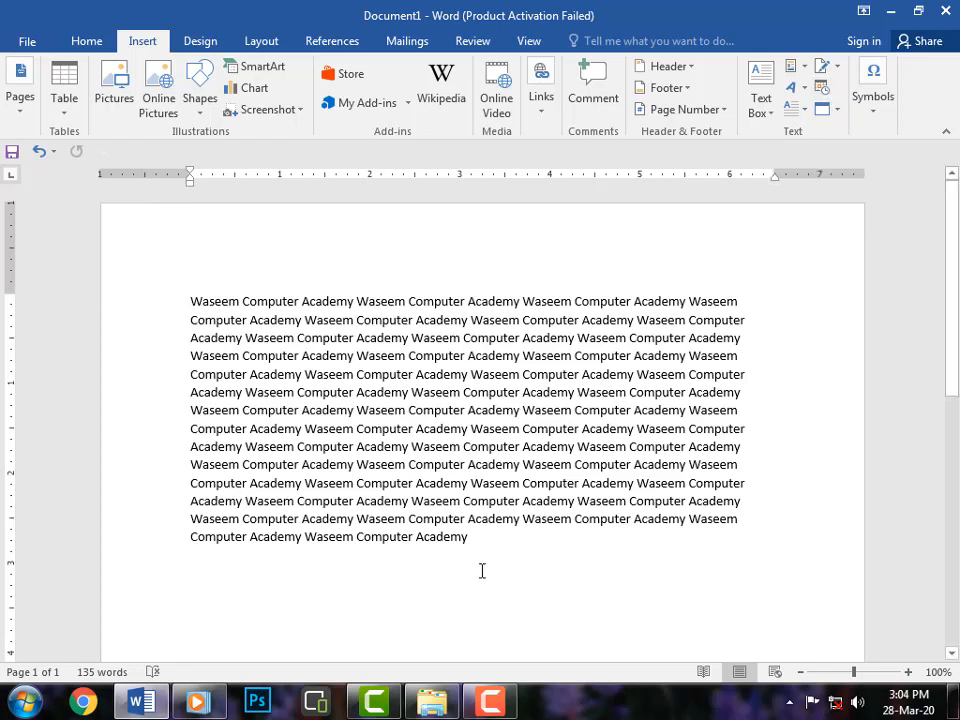
pyautogui.scroll(-2, 486, 565)
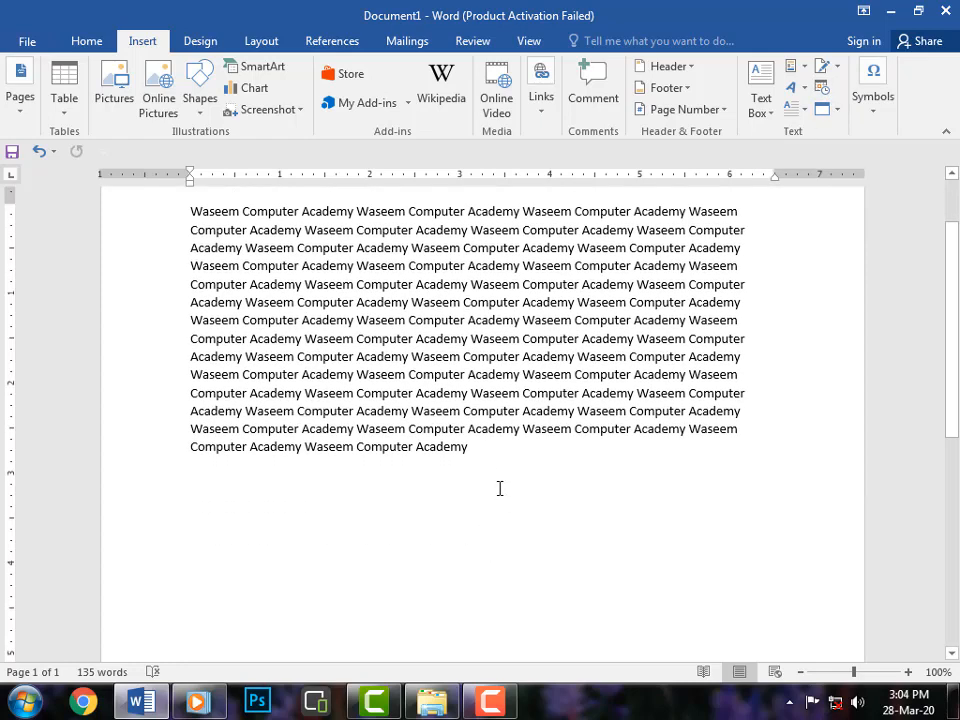
pyautogui.click(487, 458)
pyautogui.press('Return')
pyautogui.click(822, 90)
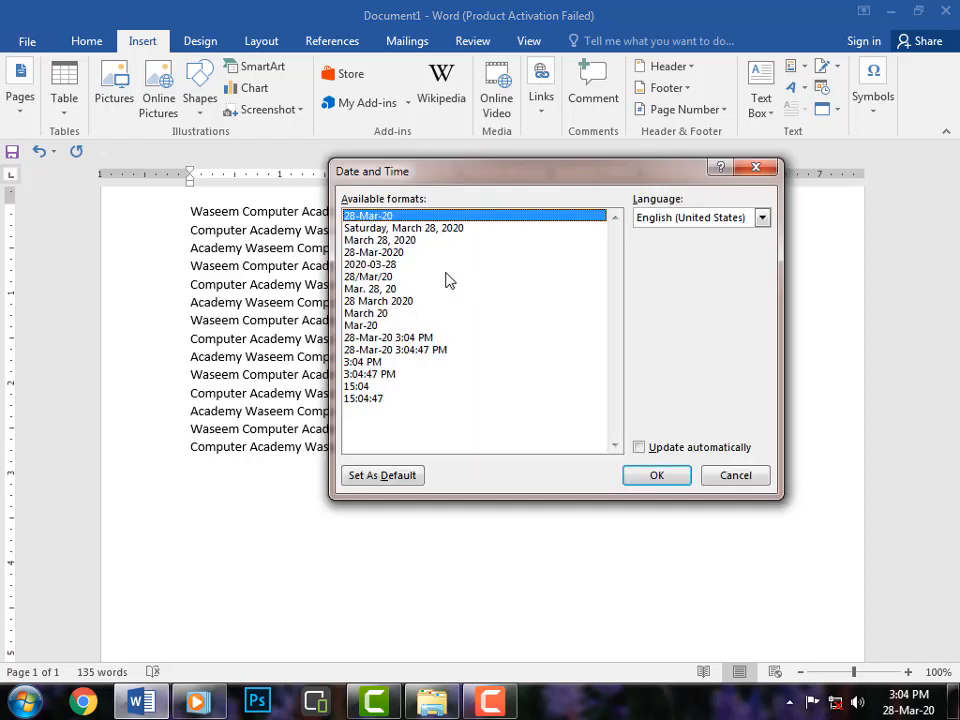
pyautogui.moveTo(450, 183); pyautogui.dragTo(494, 191)
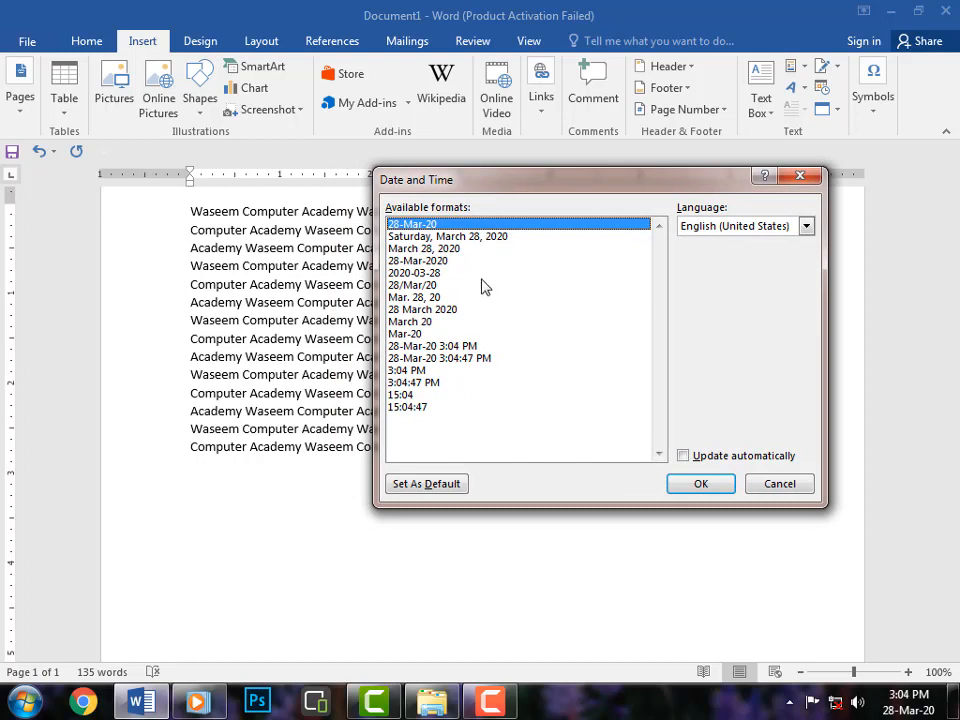
pyautogui.click(441, 370)
pyautogui.click(433, 310)
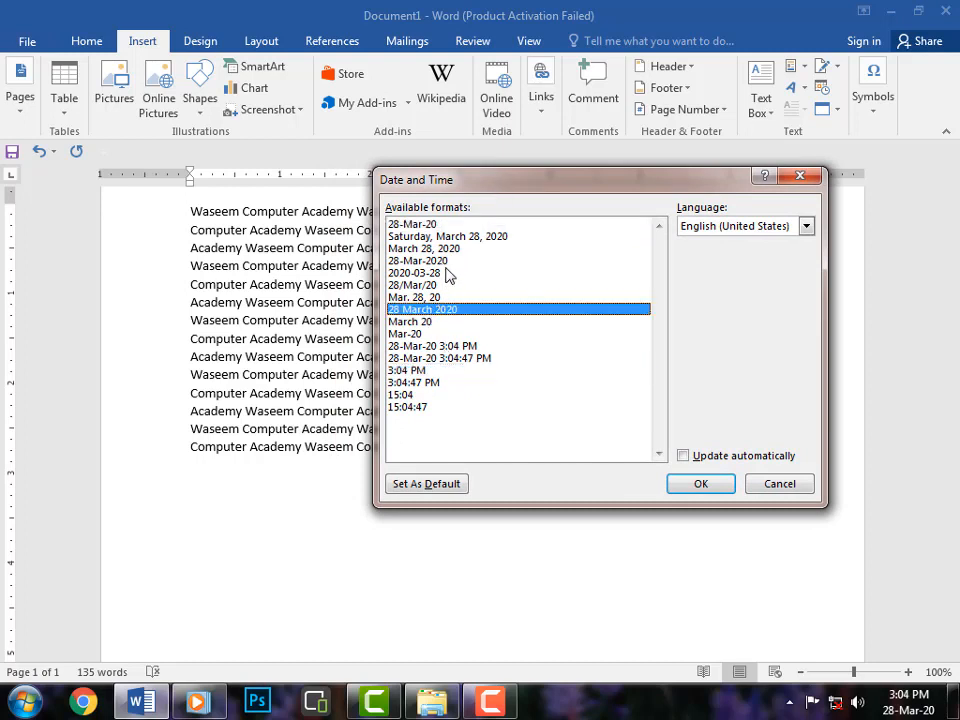
pyautogui.click(446, 273)
pyautogui.click(452, 238)
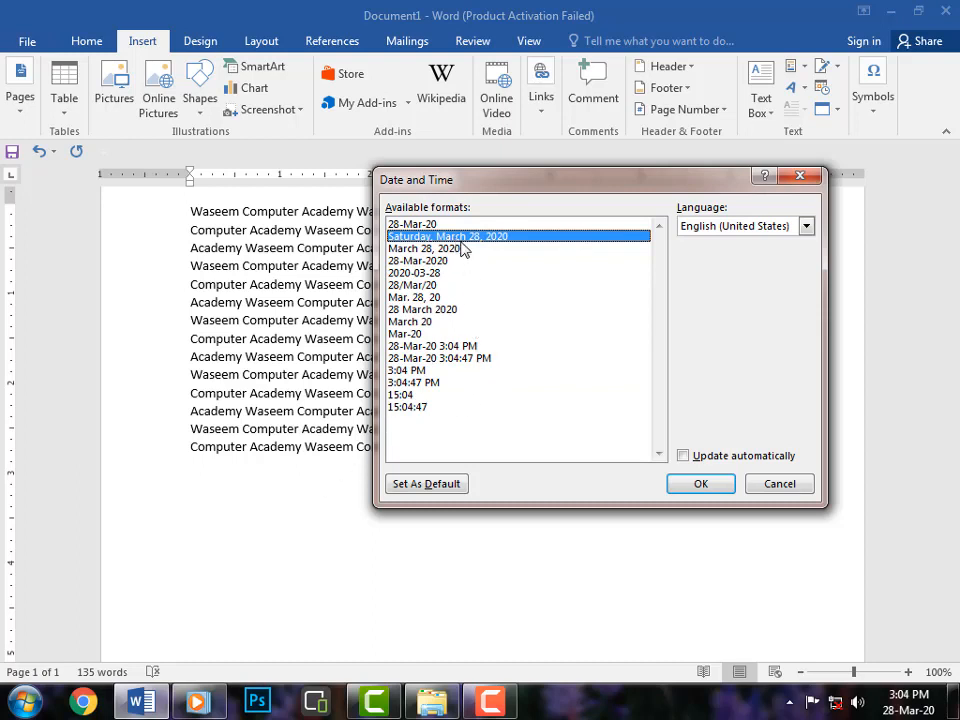
pyautogui.click(705, 486)
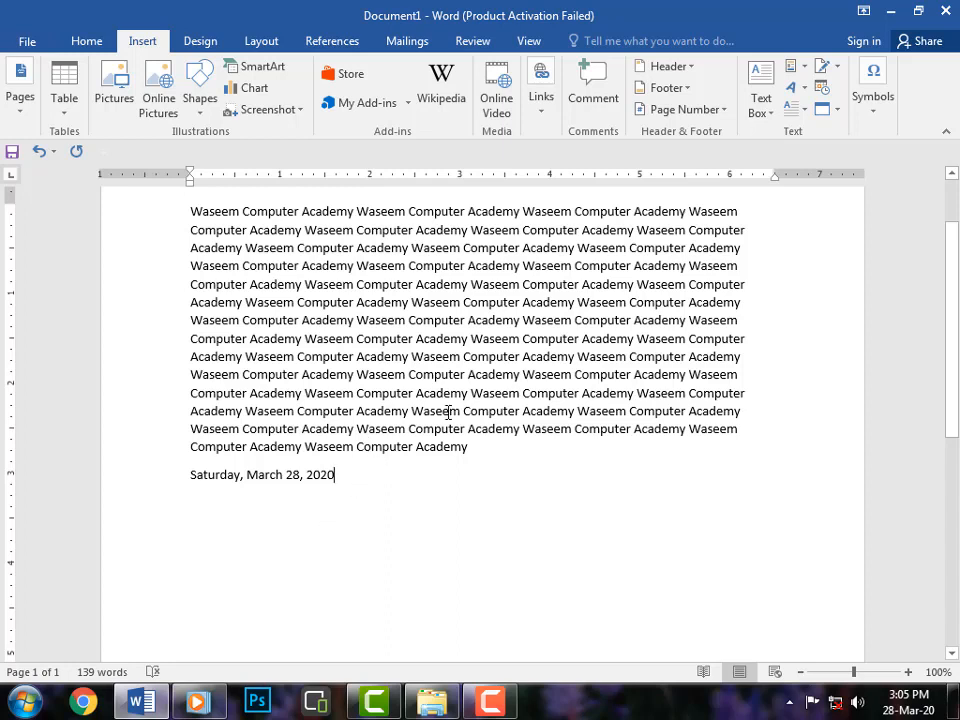
# Insert a new Microsoft Excel 97-2003 Worksheet object into the document and dismiss the activation wizard.
pyautogui.click(838, 110)
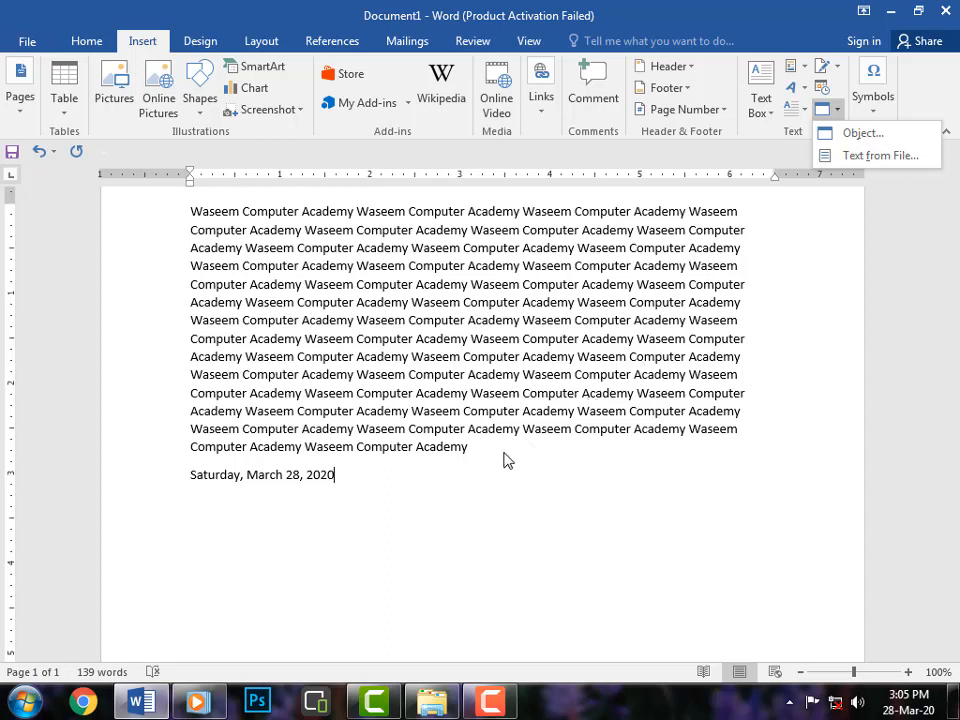
pyautogui.click(866, 140)
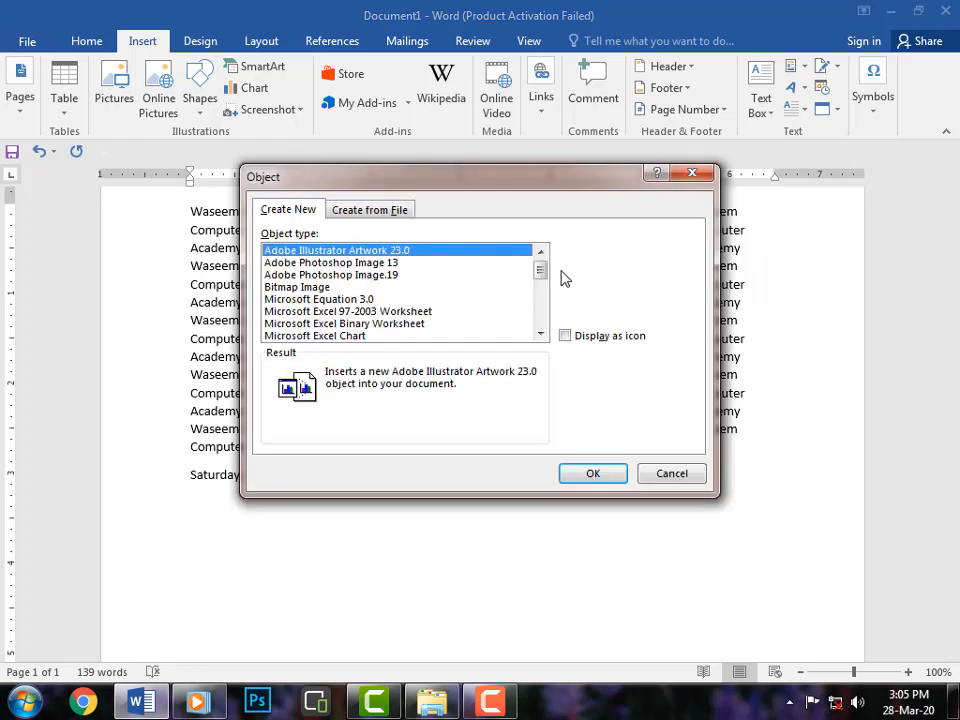
pyautogui.moveTo(409, 182); pyautogui.dragTo(447, 207)
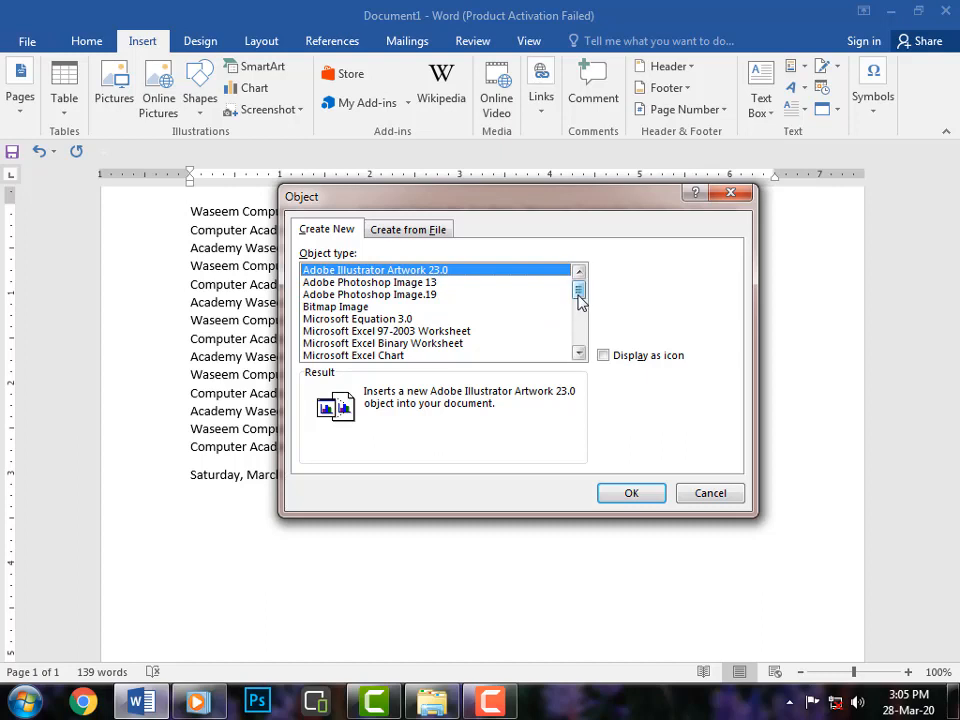
pyautogui.moveTo(582, 302); pyautogui.dragTo(580, 306)
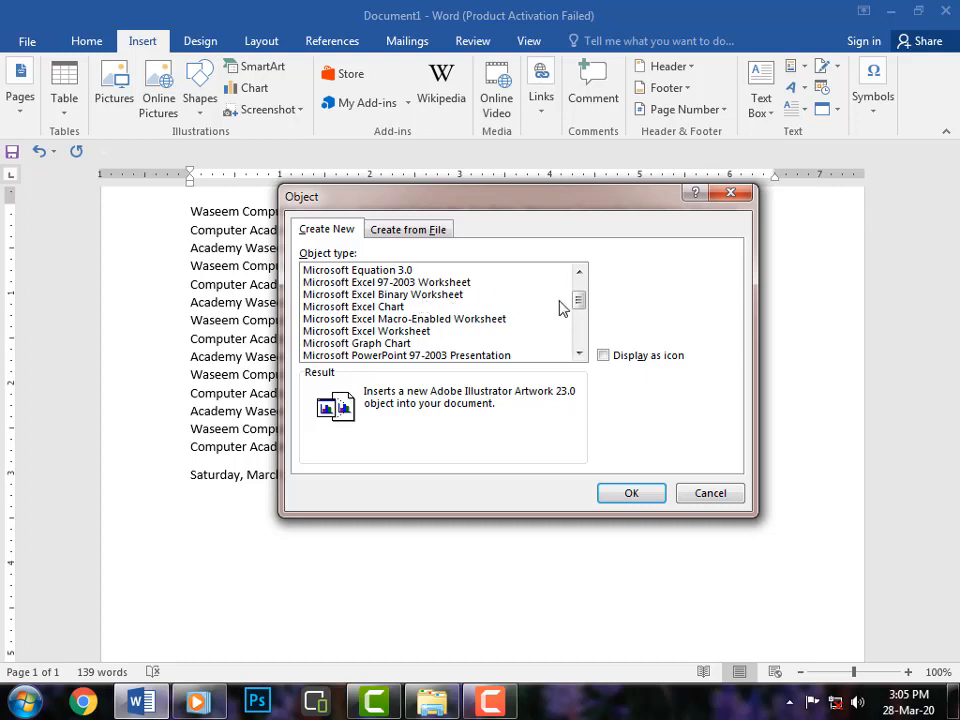
pyautogui.click(428, 283)
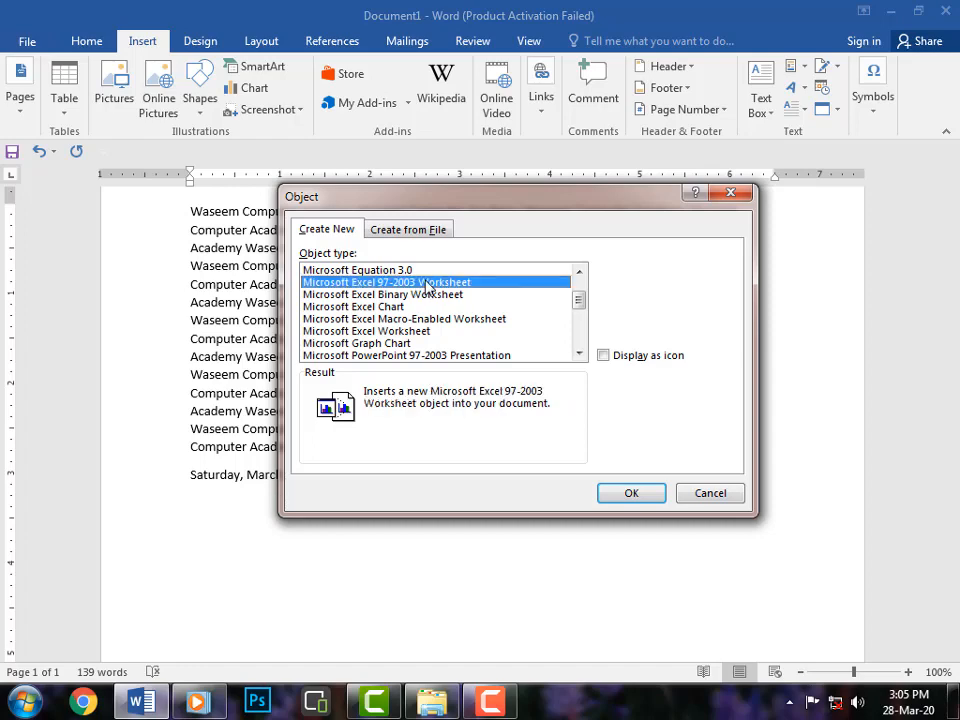
pyautogui.click(630, 489)
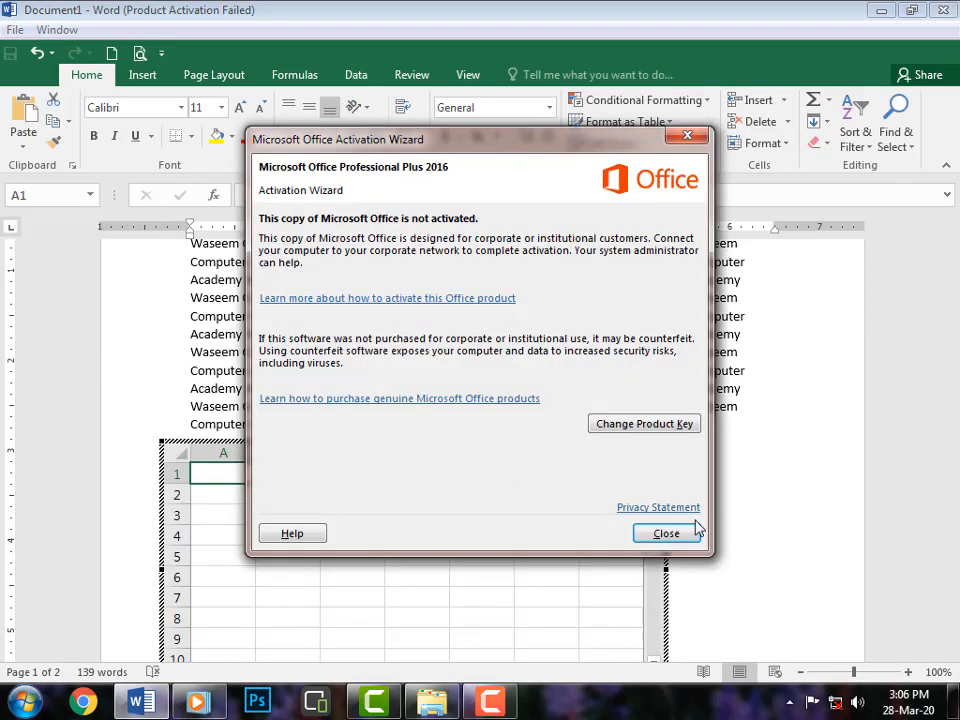
pyautogui.click(666, 534)
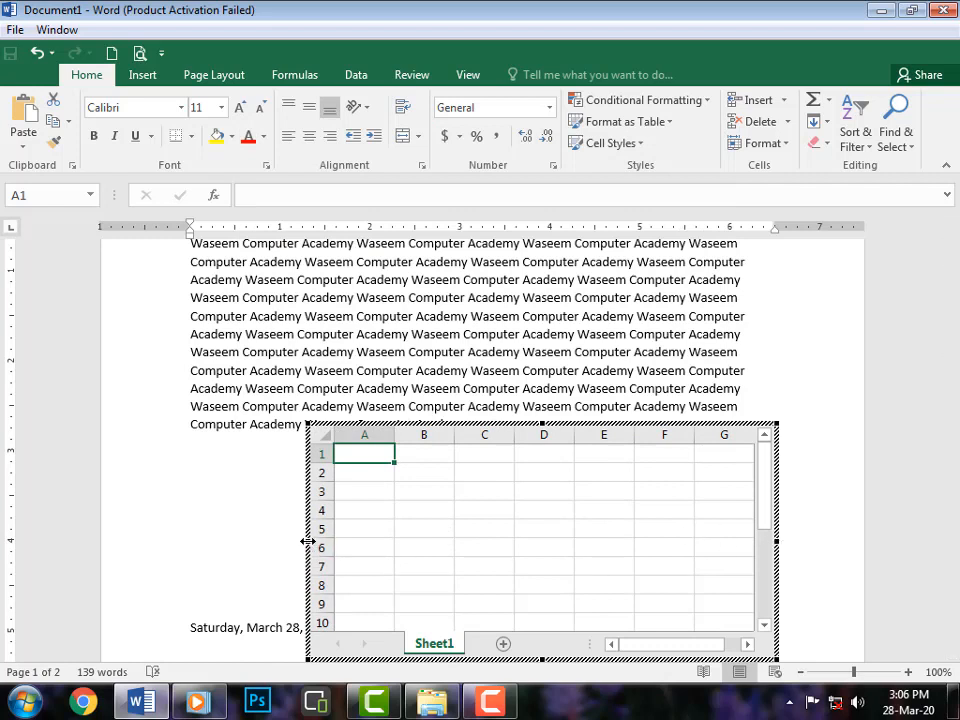
# Extend the embedded worksheet's left edge toward the margin and return to the document.
pyautogui.moveTo(307, 541); pyautogui.dragTo(157, 530)
pyautogui.moveTo(780, 538)
pyautogui.mouseDown()
pyautogui.moveTo(801, 538)
pyautogui.moveTo(780, 540)
pyautogui.mouseUp()
pyautogui.click(580, 530)
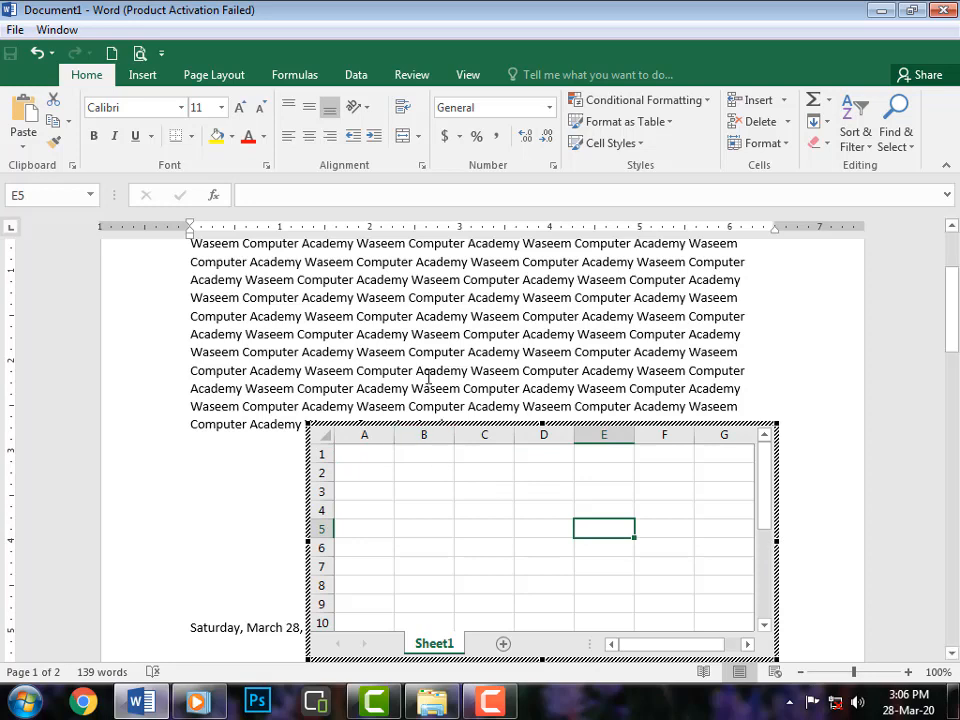
pyautogui.click(600, 327)
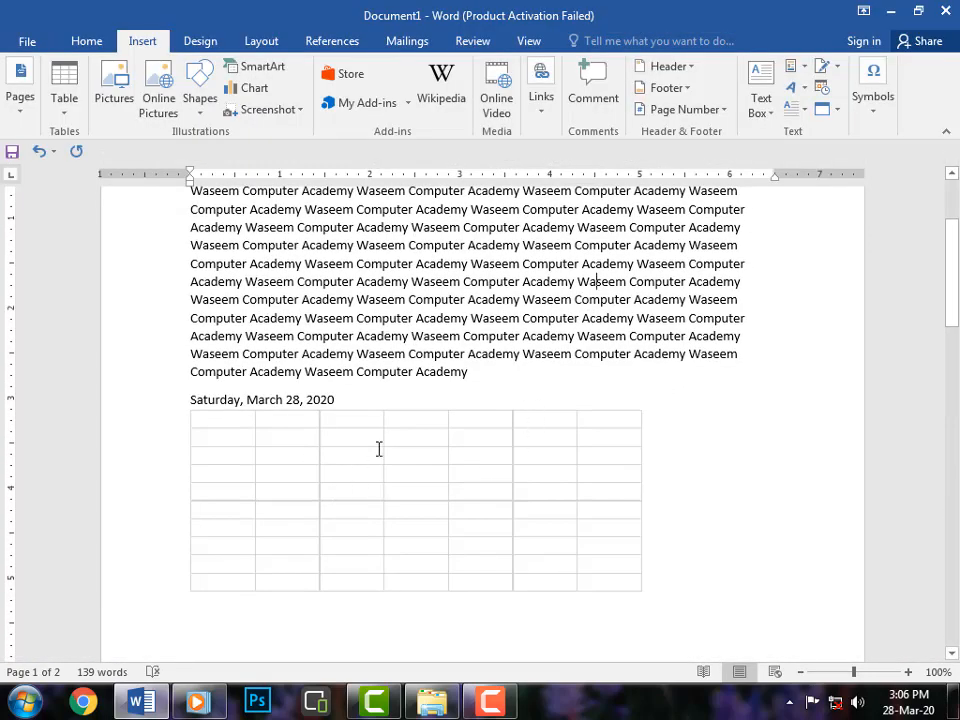
# Enter sample text gfdsgj in E5, hgfhj in A4 and kjhkfgh in C6 of the embedded worksheet.
pyautogui.doubleClick(415, 490)
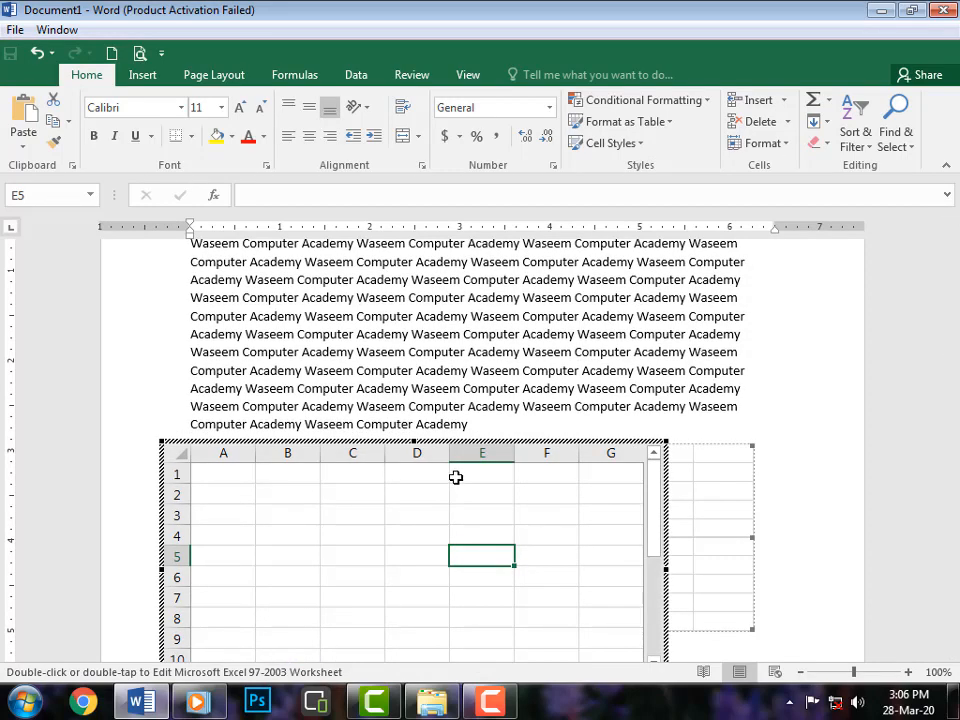
pyautogui.write('gfdsgj')
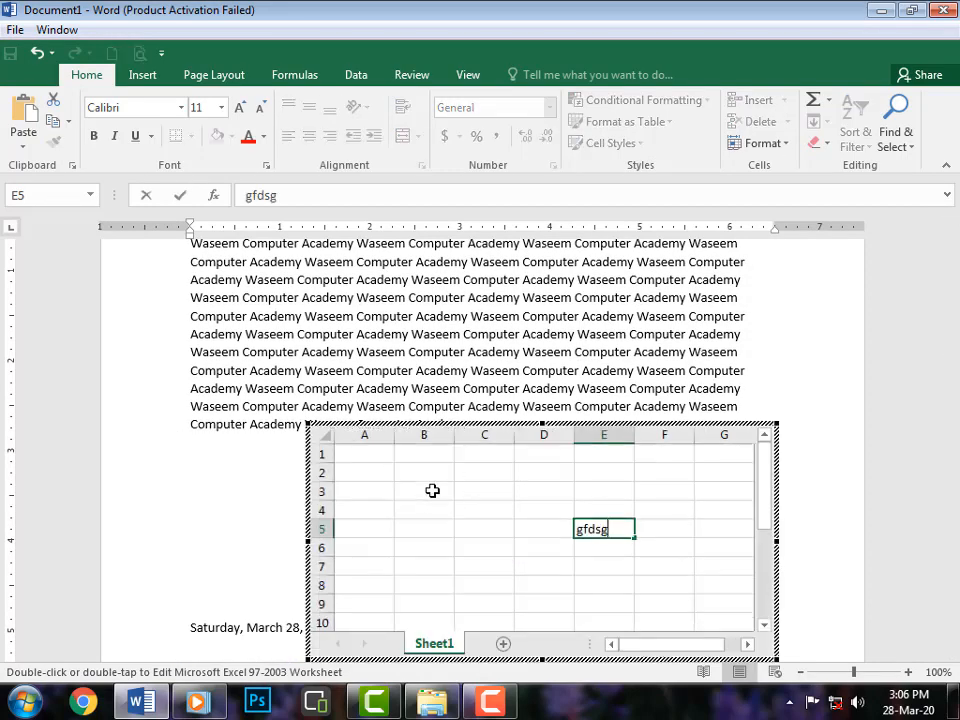
pyautogui.click(342, 512)
pyautogui.write('hgfhj')
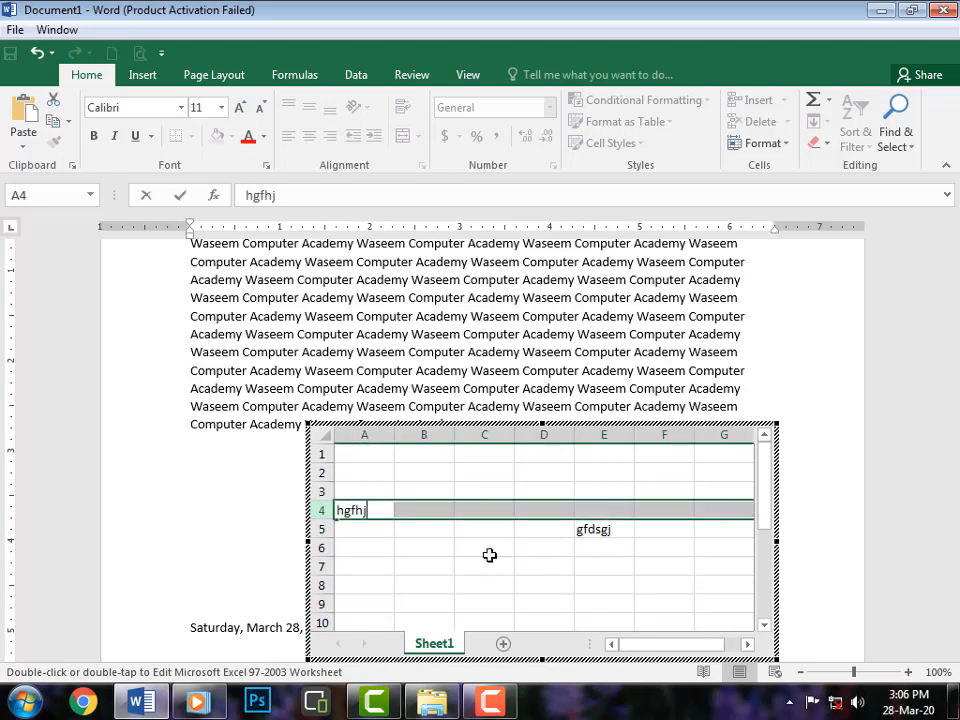
pyautogui.click(489, 550)
pyautogui.write('kjhk')
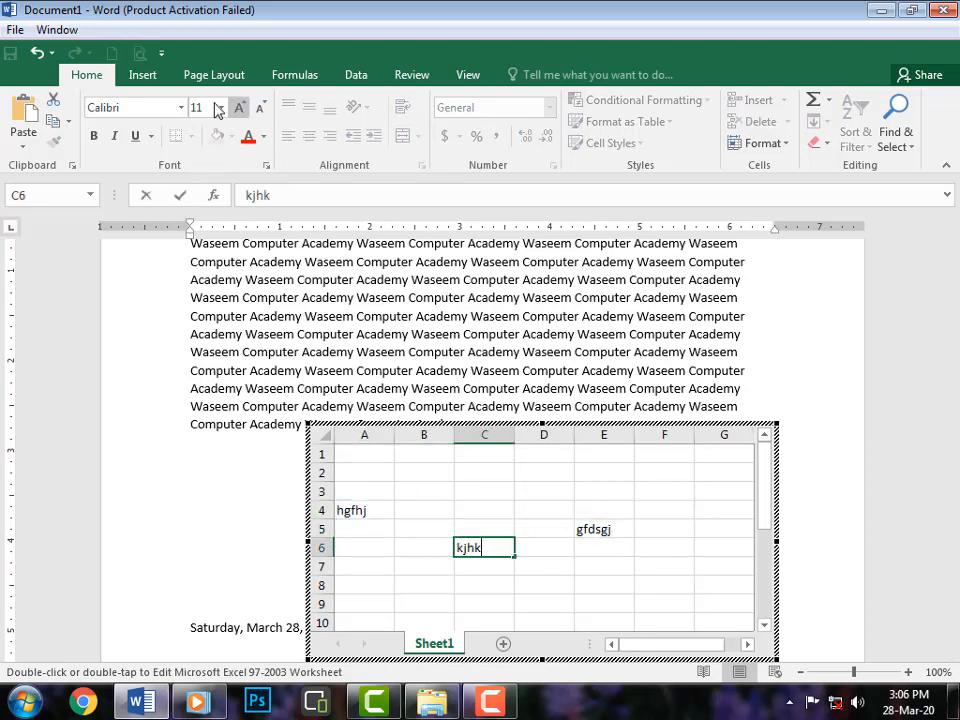
pyautogui.write('fgh')
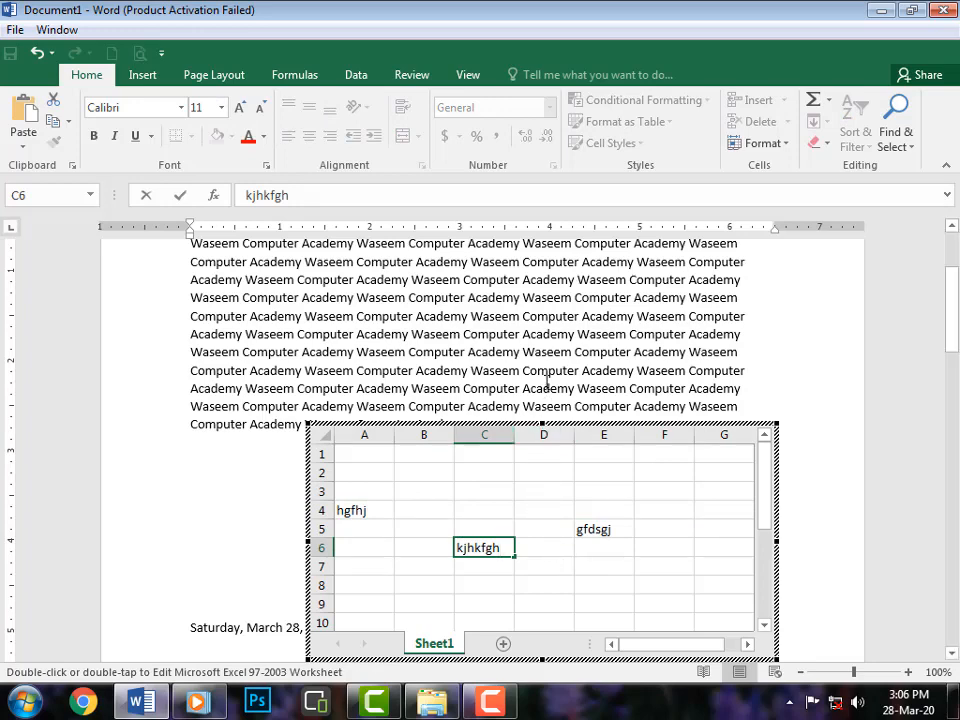
pyautogui.click(572, 310)
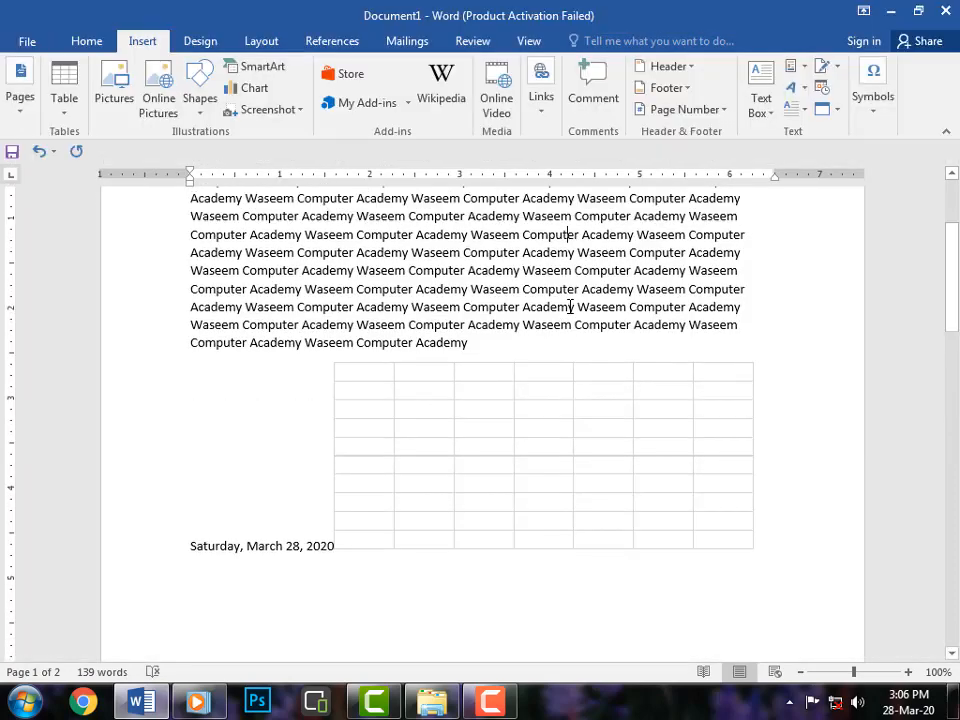
# Select the embedded worksheet object and delete it.
pyautogui.click(497, 475)
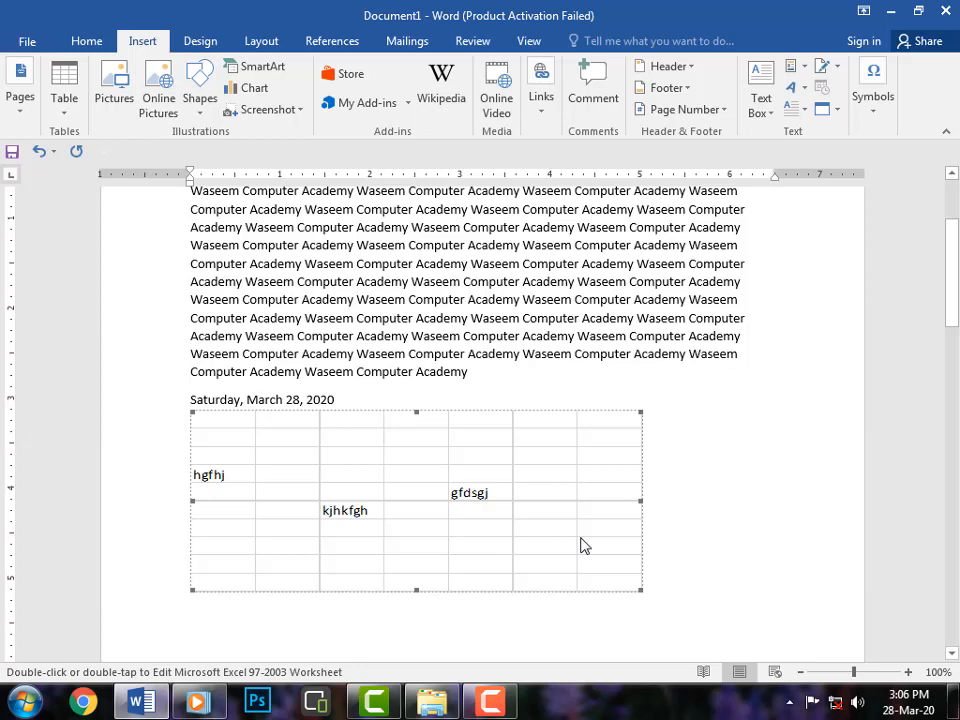
pyautogui.press('Delete')
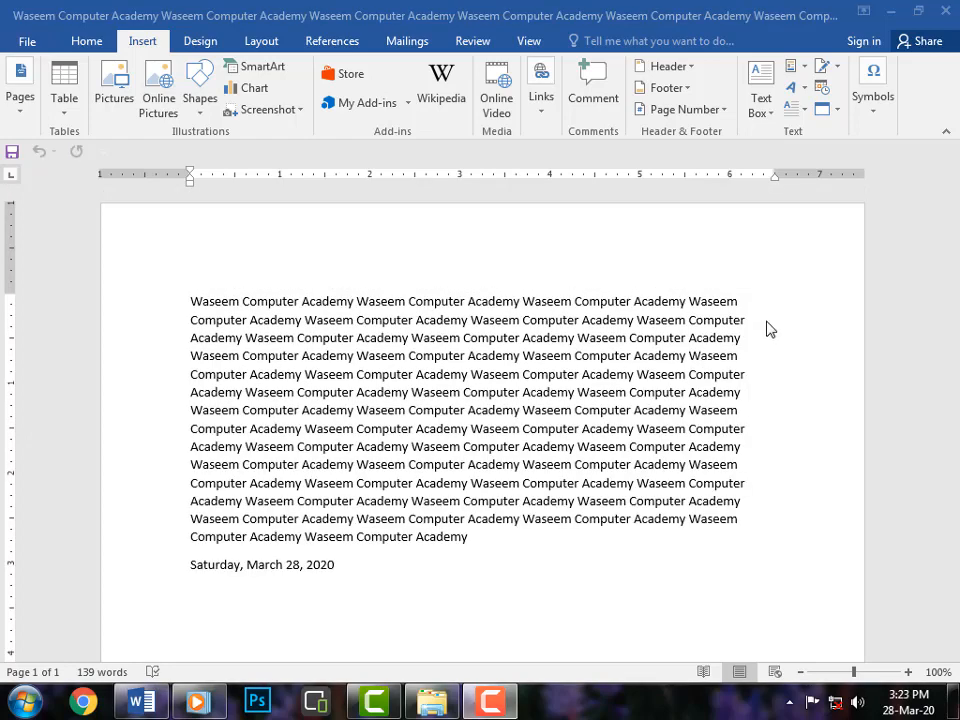
# Insert the text of the Documents file Waseem Computer Academy at the cursor using Text from File.
pyautogui.click(836, 109)
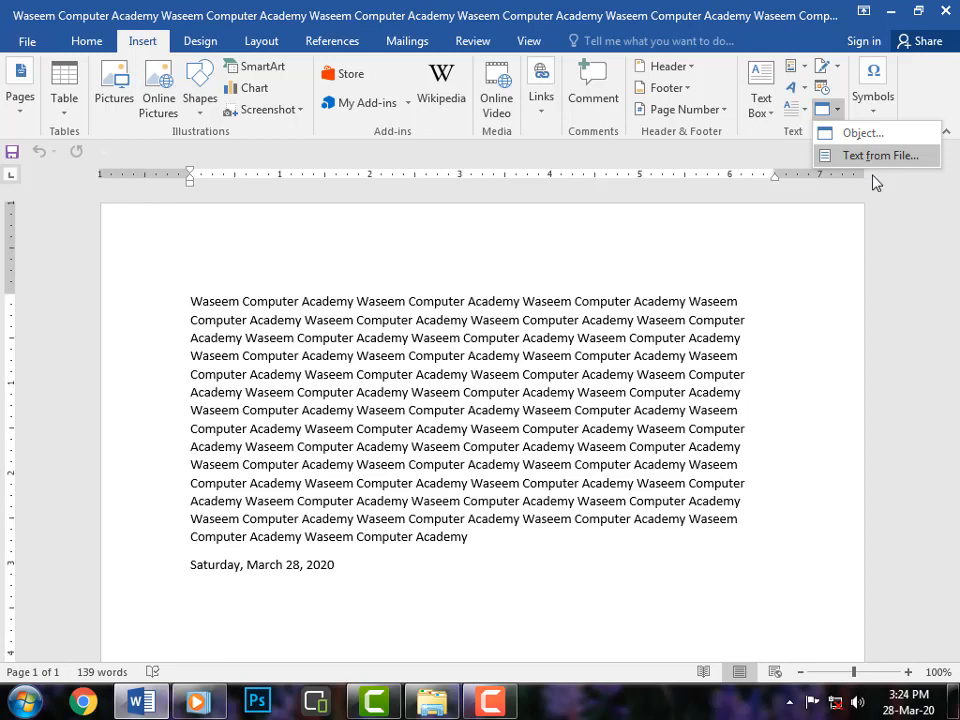
pyautogui.click(875, 157)
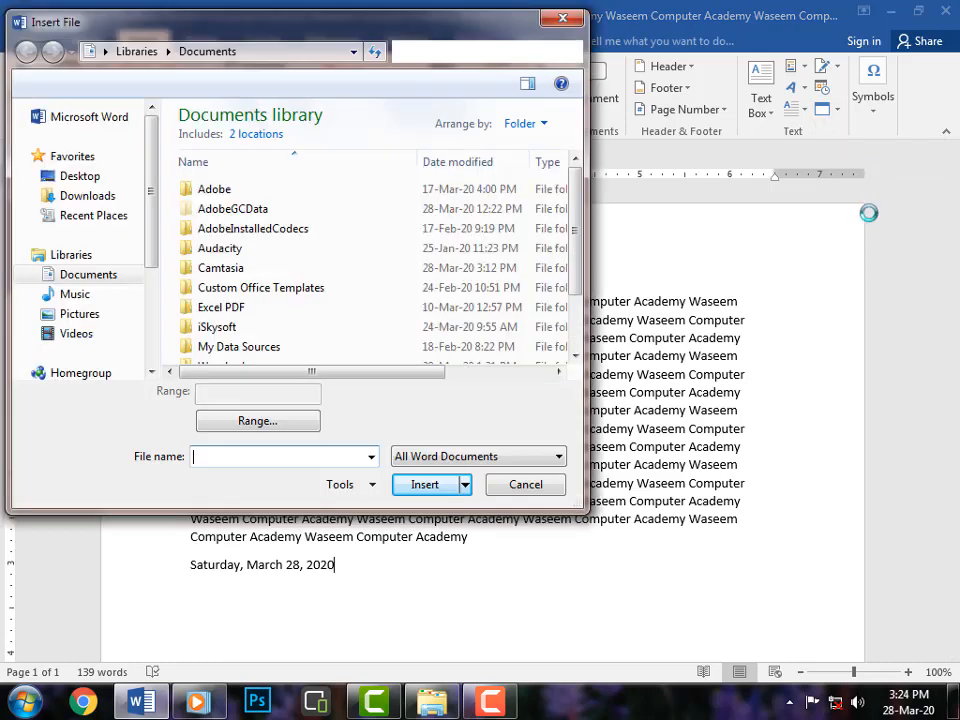
pyautogui.moveTo(250, 39)
pyautogui.mouseDown()
pyautogui.moveTo(261, 30)
pyautogui.moveTo(281, 54)
pyautogui.moveTo(270, 43)
pyautogui.moveTo(259, 59)
pyautogui.mouseUp()
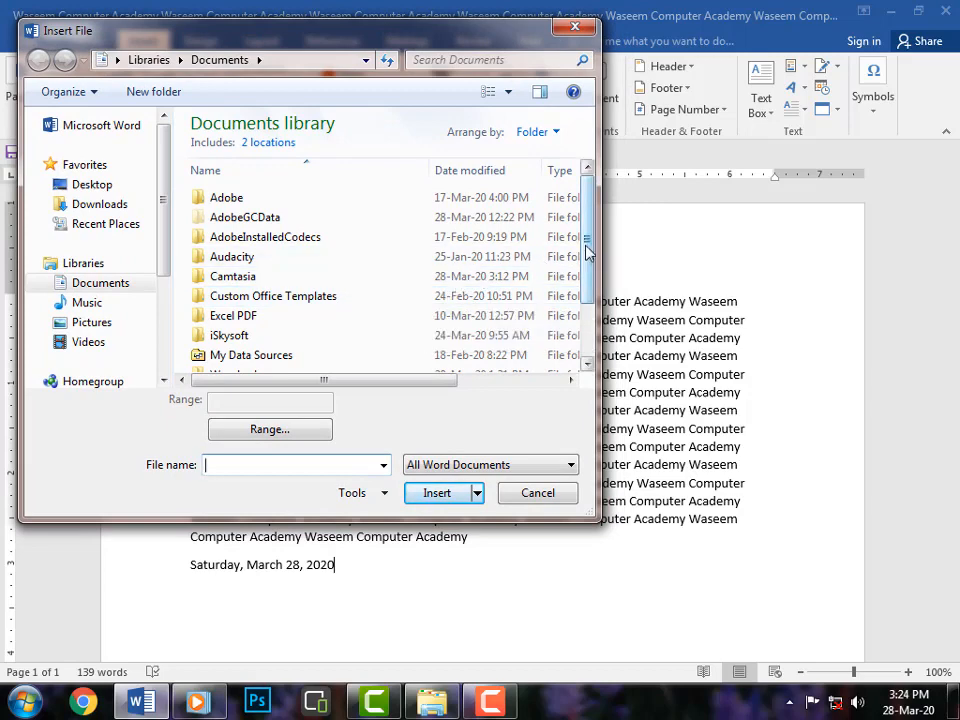
pyautogui.scroll(-2, 588, 252)
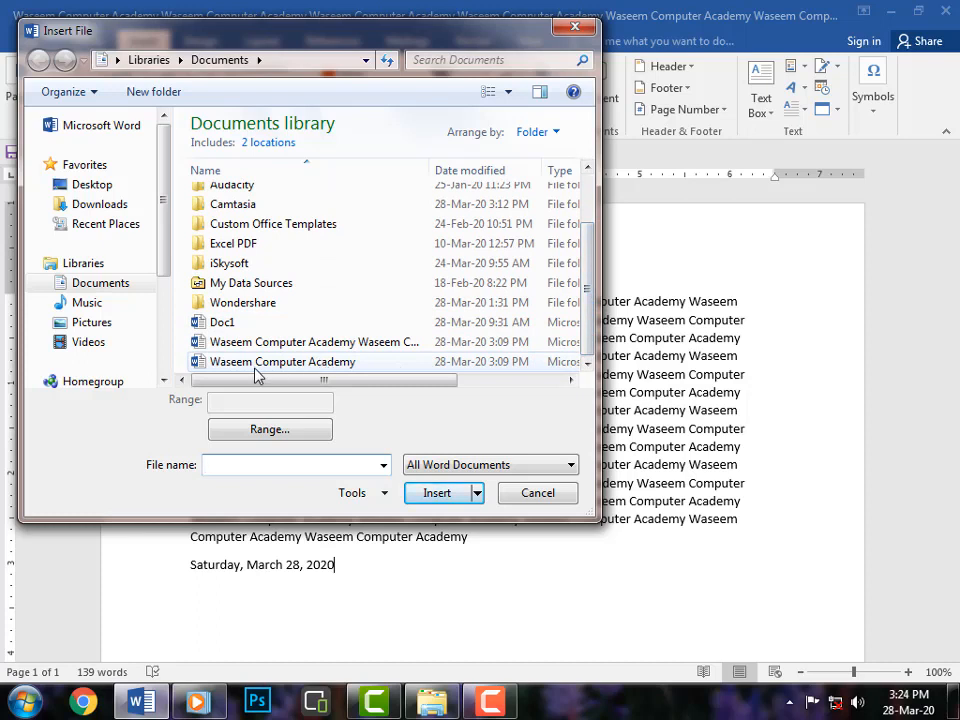
pyautogui.click(322, 364)
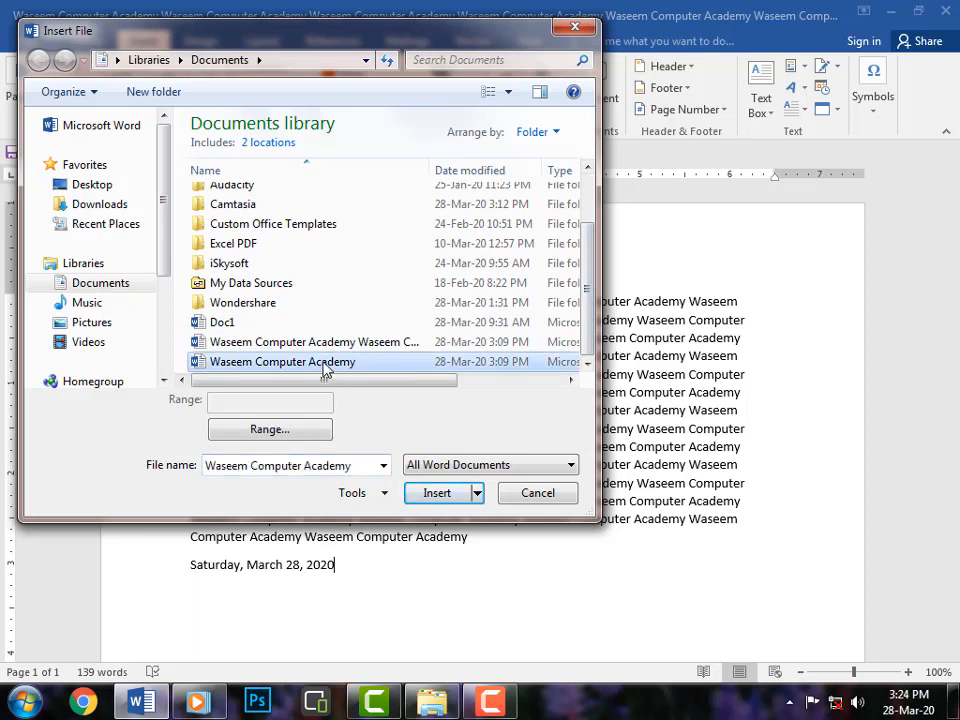
pyautogui.click(437, 494)
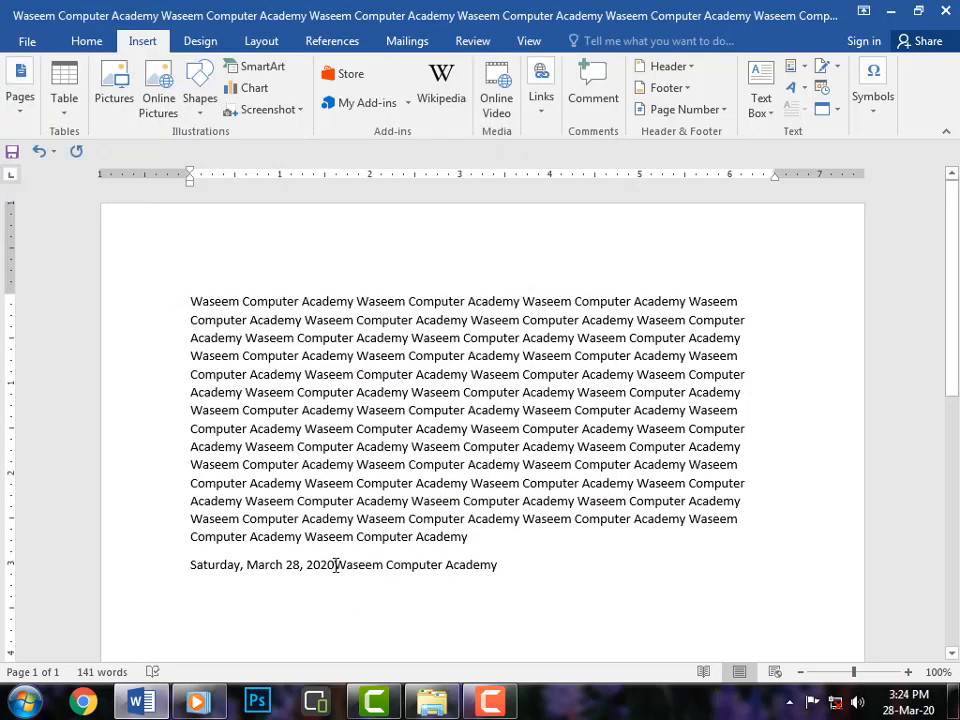
# Add two blank lines after the inserted file text.
pyautogui.moveTo(336, 566); pyautogui.dragTo(491, 574)
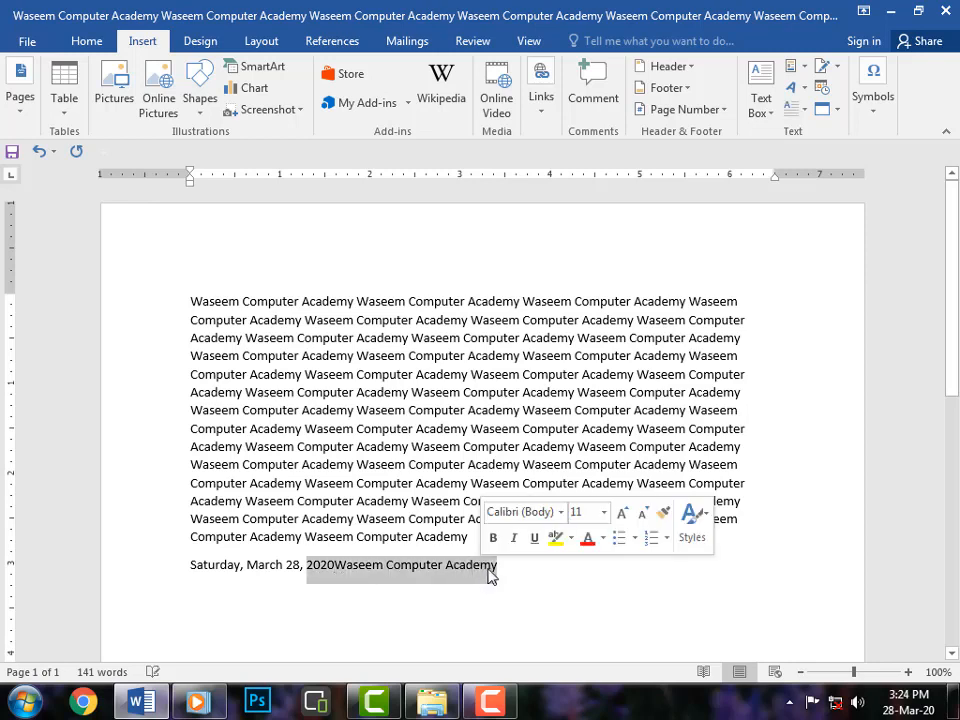
pyautogui.click(515, 580)
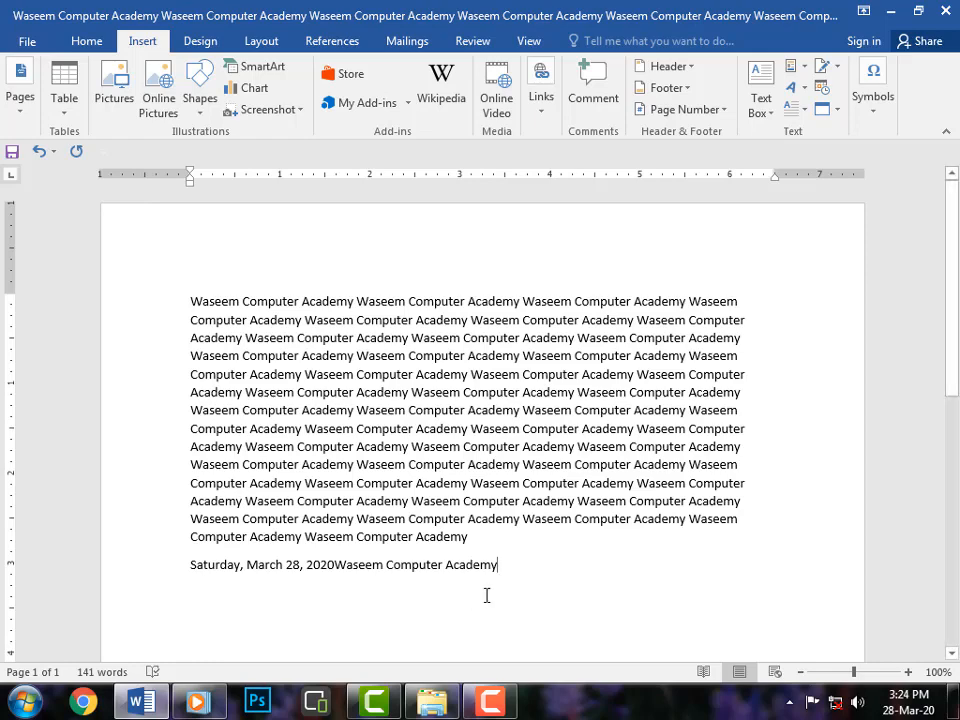
pyautogui.scroll(-2, 851, 189)
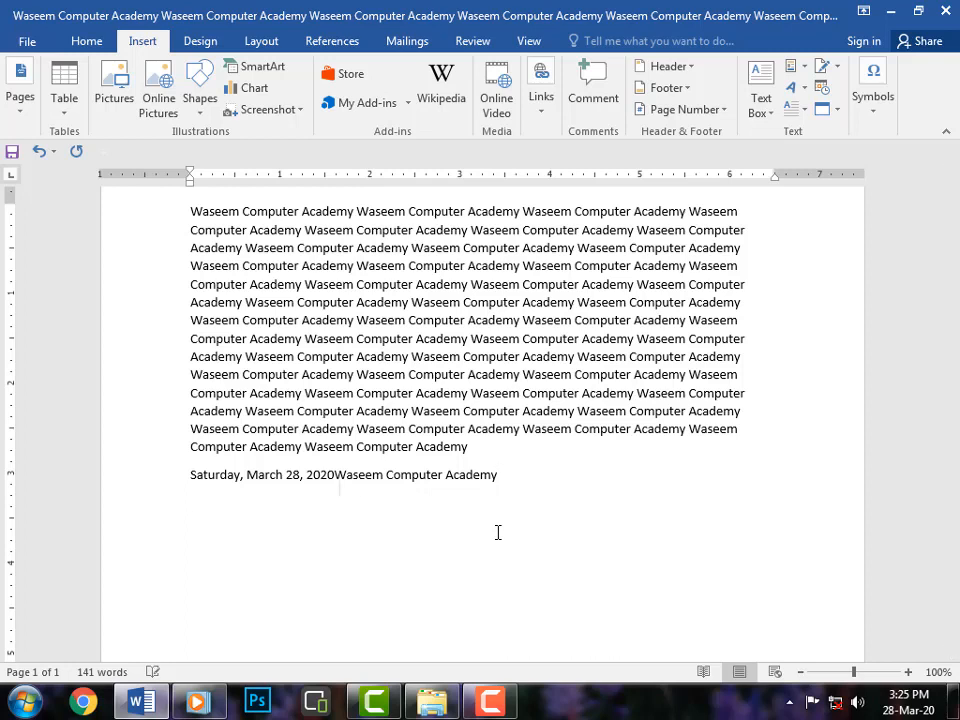
pyautogui.press('Return')
pyautogui.press('Return')
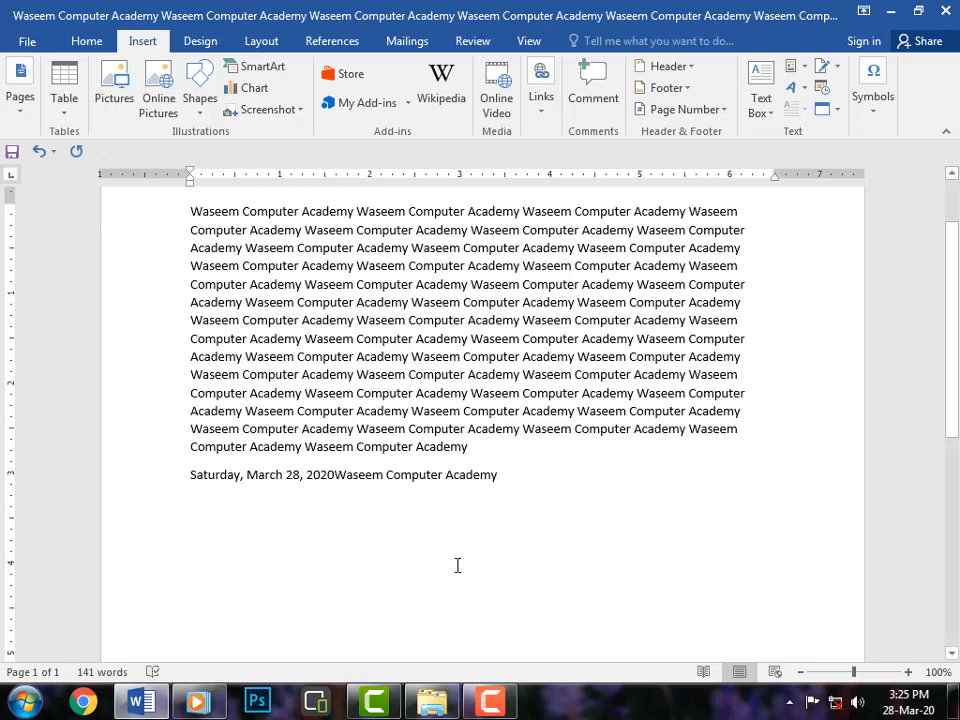
# Insert the Greek Small Letter Beta symbol at the cursor on the blank line.
pyautogui.click(868, 85)
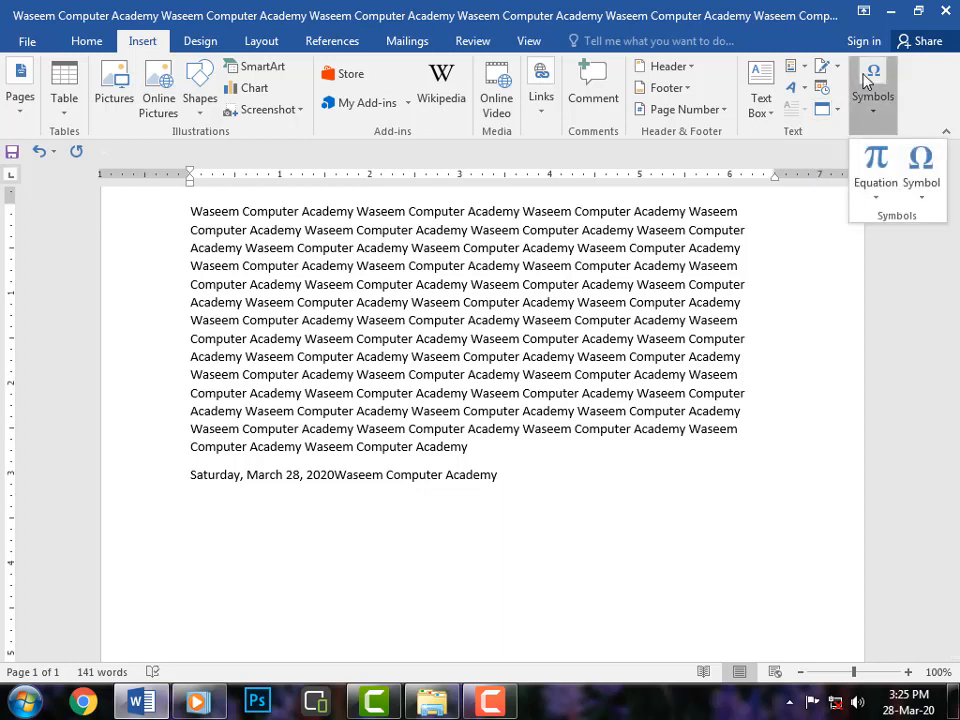
pyautogui.click(930, 190)
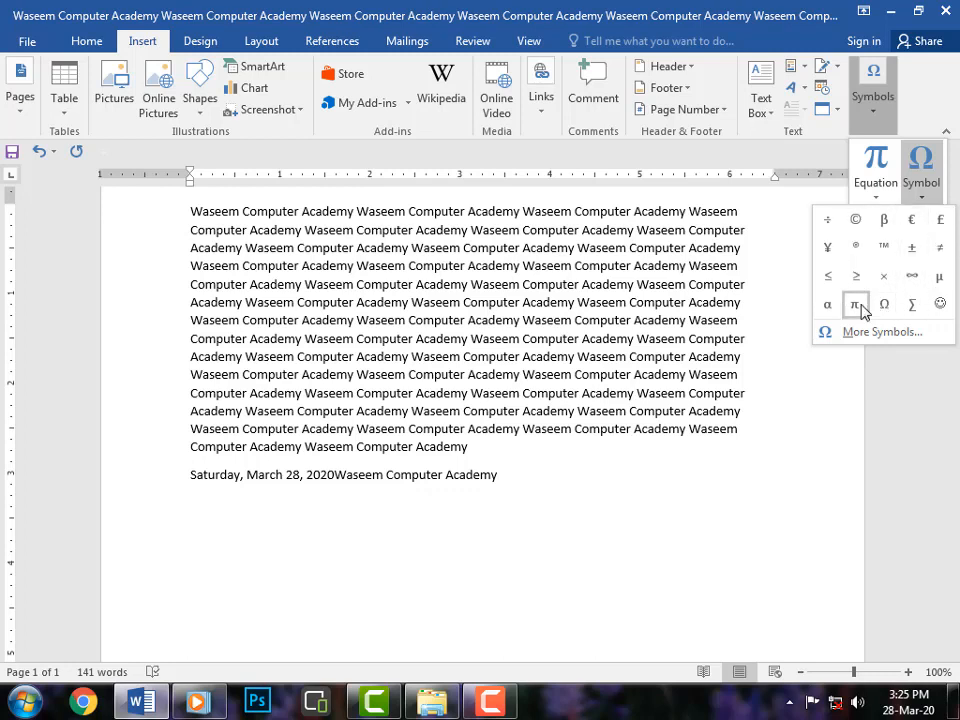
pyautogui.click(884, 222)
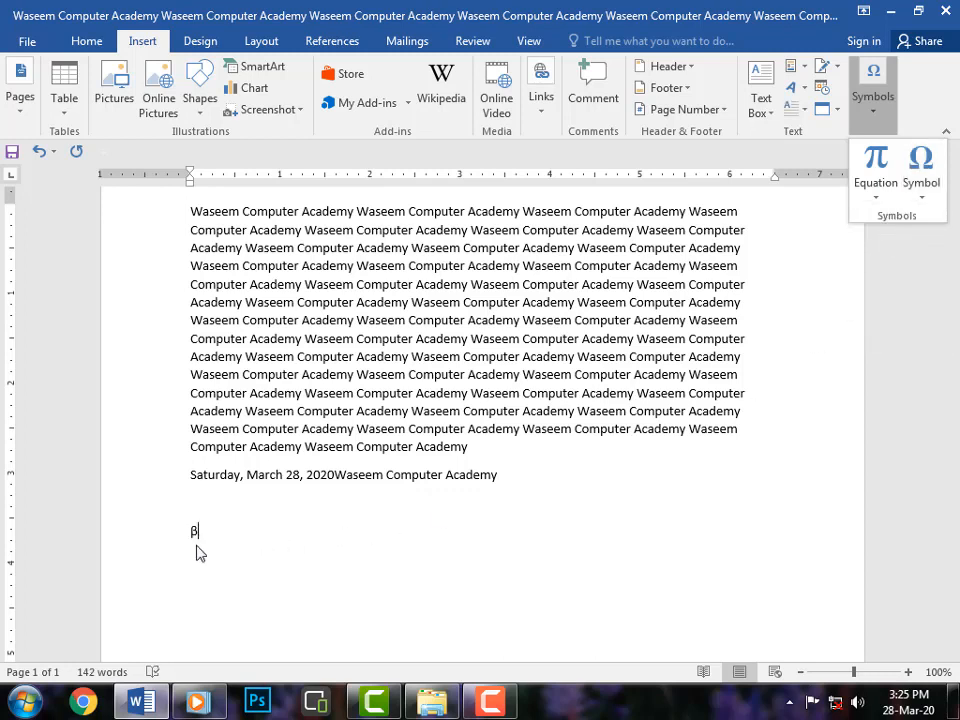
# Open More Symbols and insert extended character E01A9 from the Extended Characters - Plane 14 subset.
pyautogui.click(922, 190)
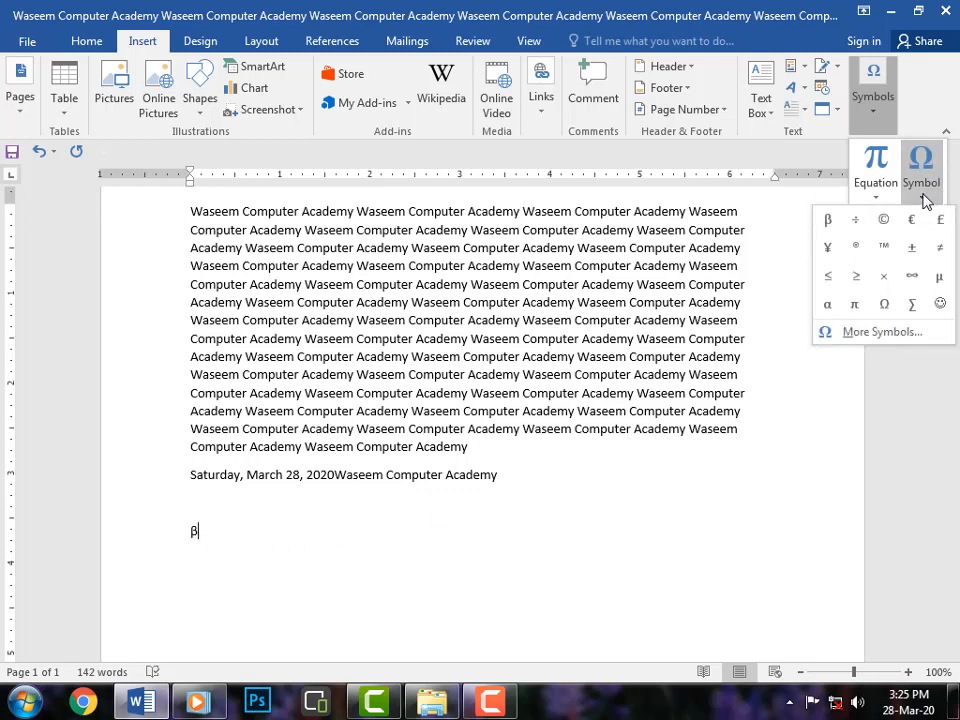
pyautogui.click(876, 333)
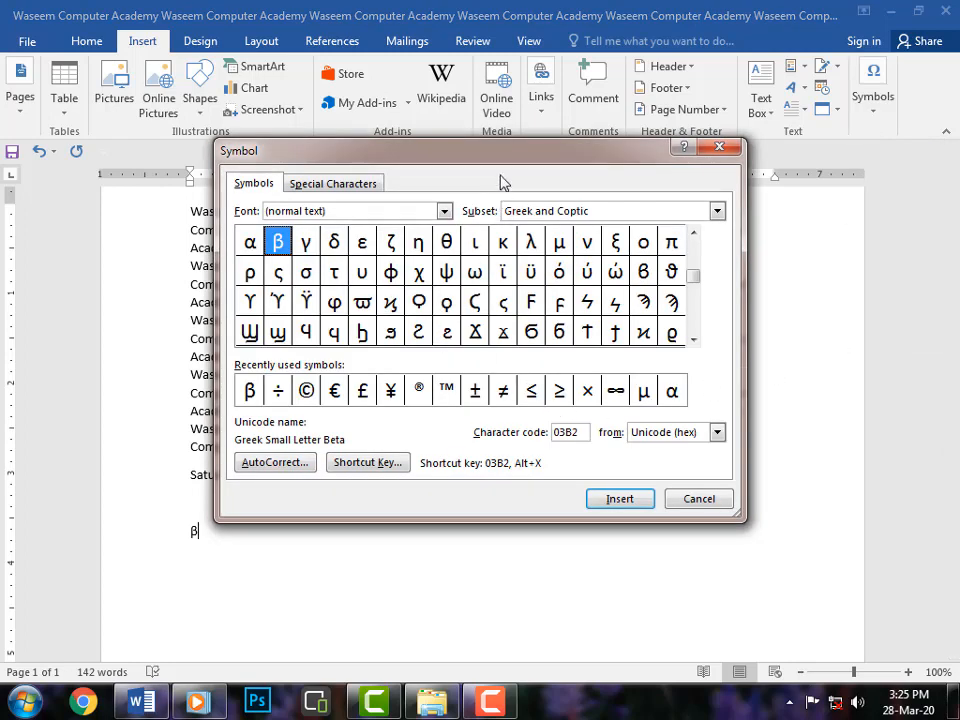
pyautogui.moveTo(507, 165); pyautogui.dragTo(606, 160)
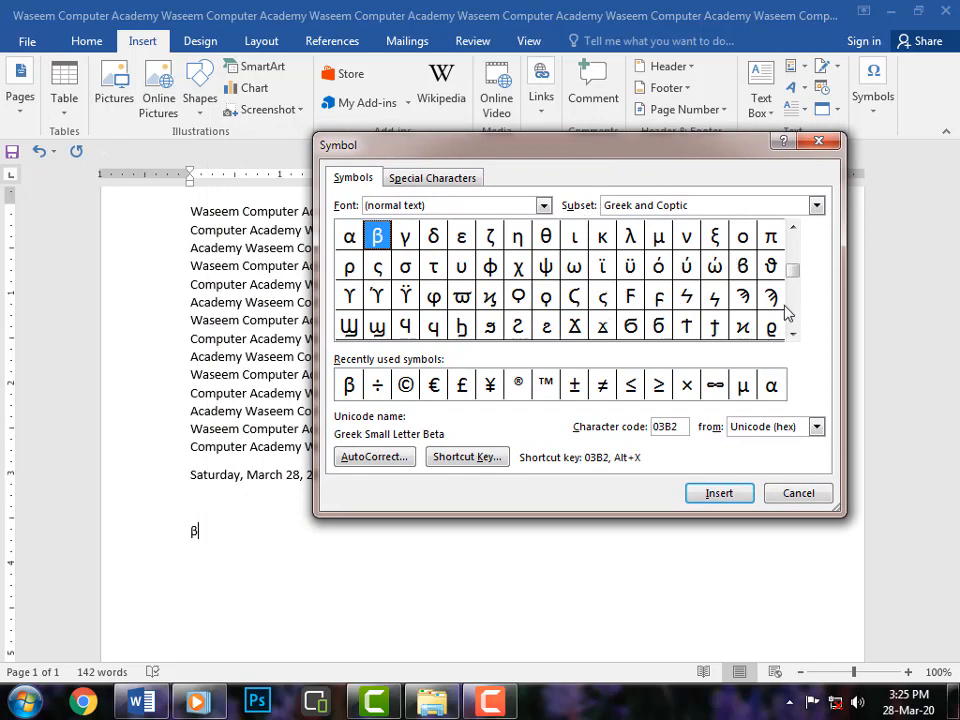
pyautogui.moveTo(794, 277); pyautogui.dragTo(795, 321)
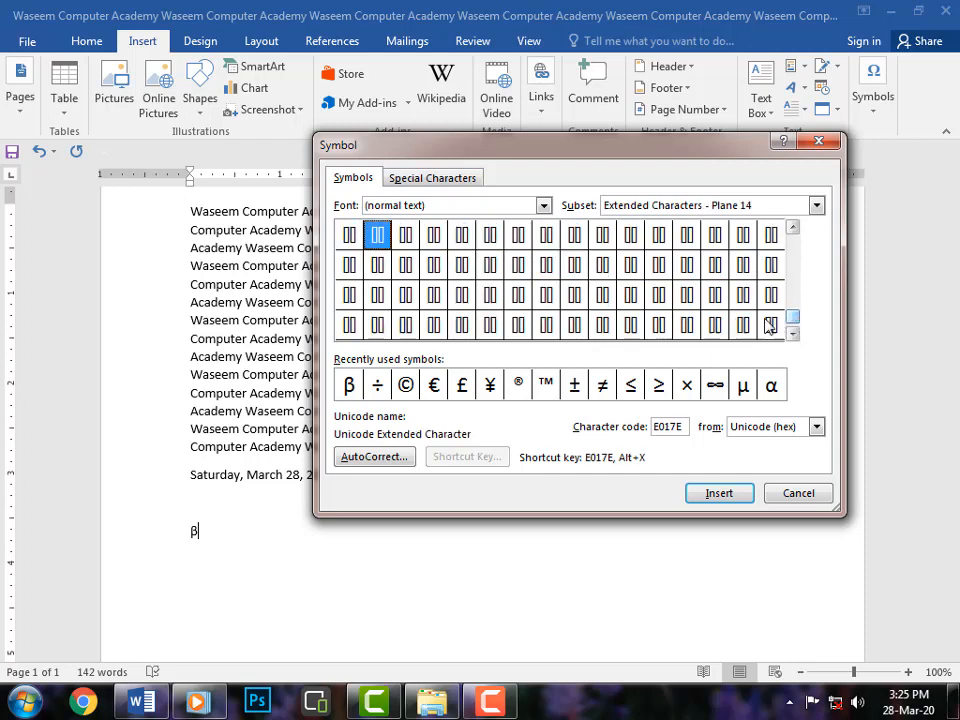
pyautogui.click(687, 294)
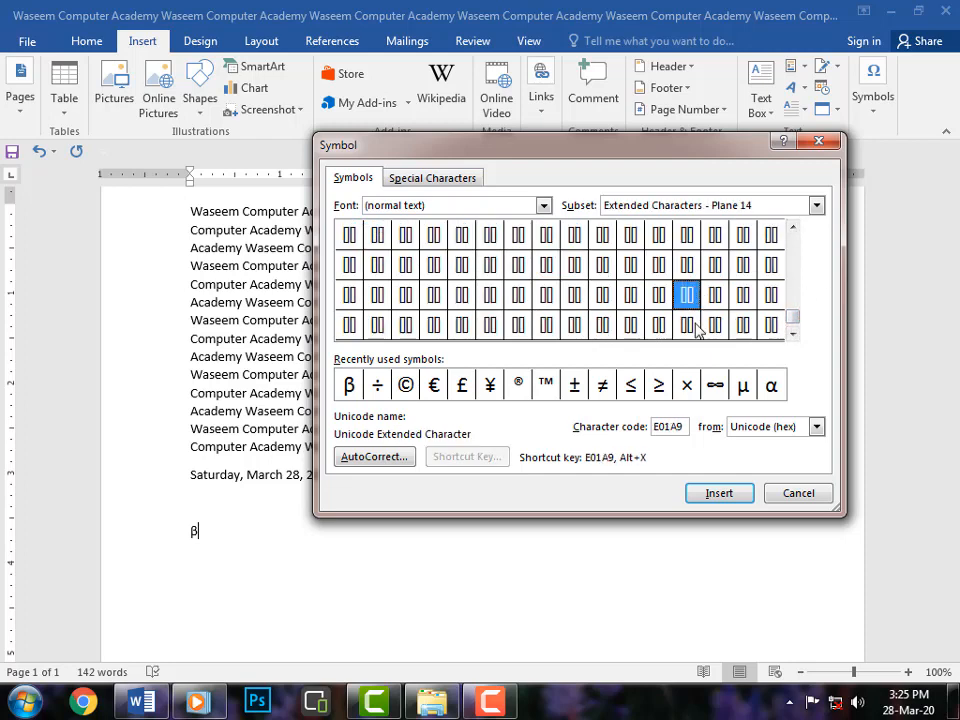
pyautogui.click(718, 491)
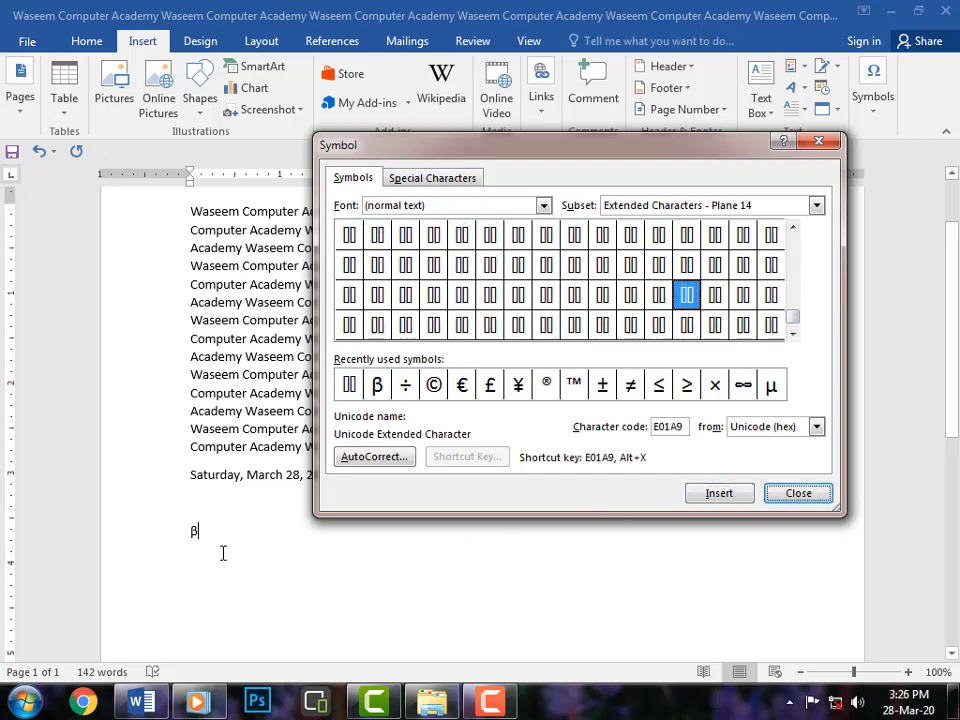
# Insert Latin Small Letter E With Hook Above (ẻ) from the Latin Extended Additional subset.
pyautogui.click(771, 264)
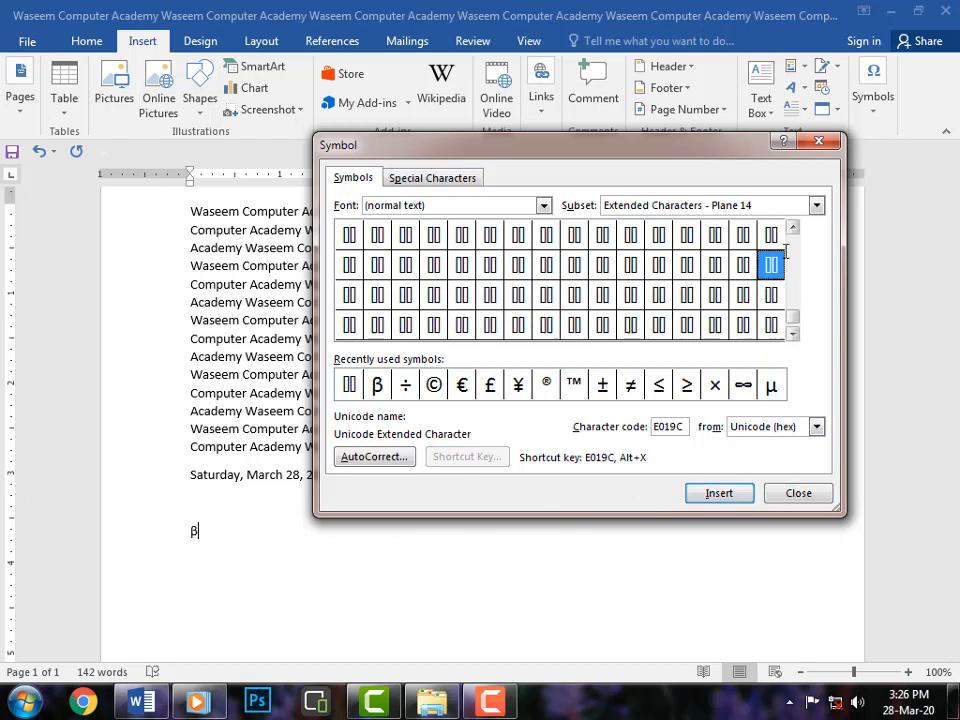
pyautogui.moveTo(793, 321); pyautogui.dragTo(793, 293)
pyautogui.click(546, 235)
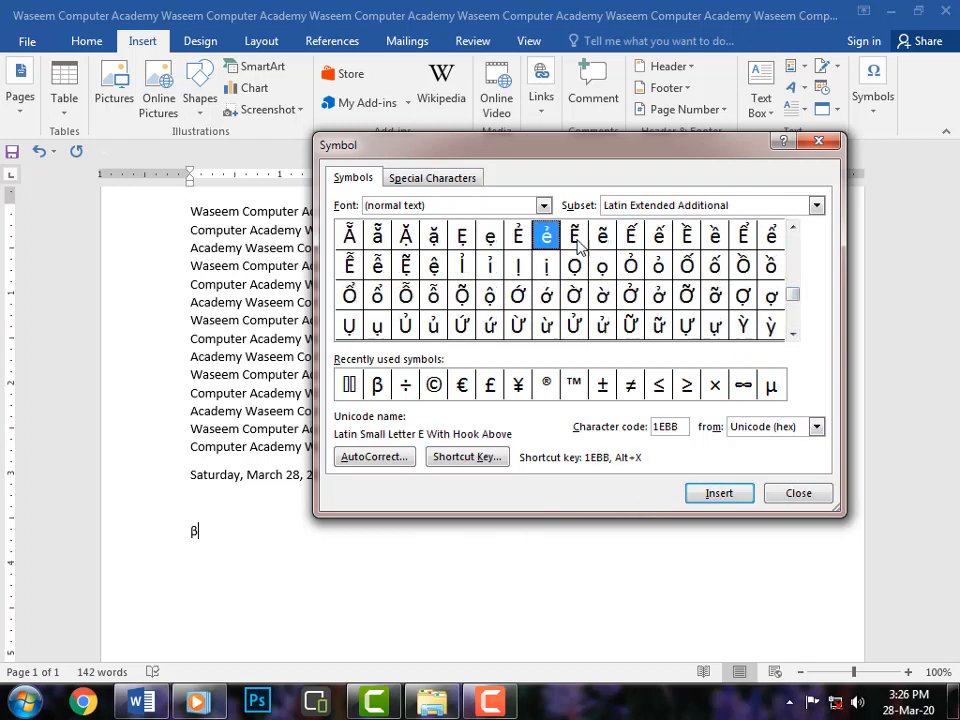
pyautogui.click(716, 494)
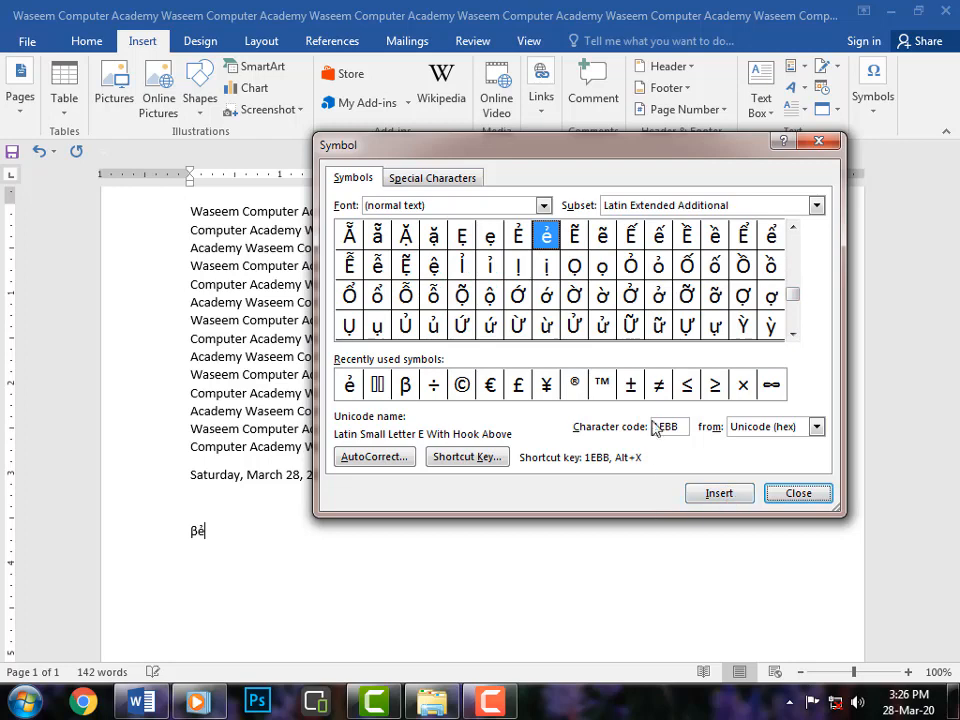
# Browse the Special Characters list, return to the Symbols list and close the Symbol dialog.
pyautogui.click(445, 185)
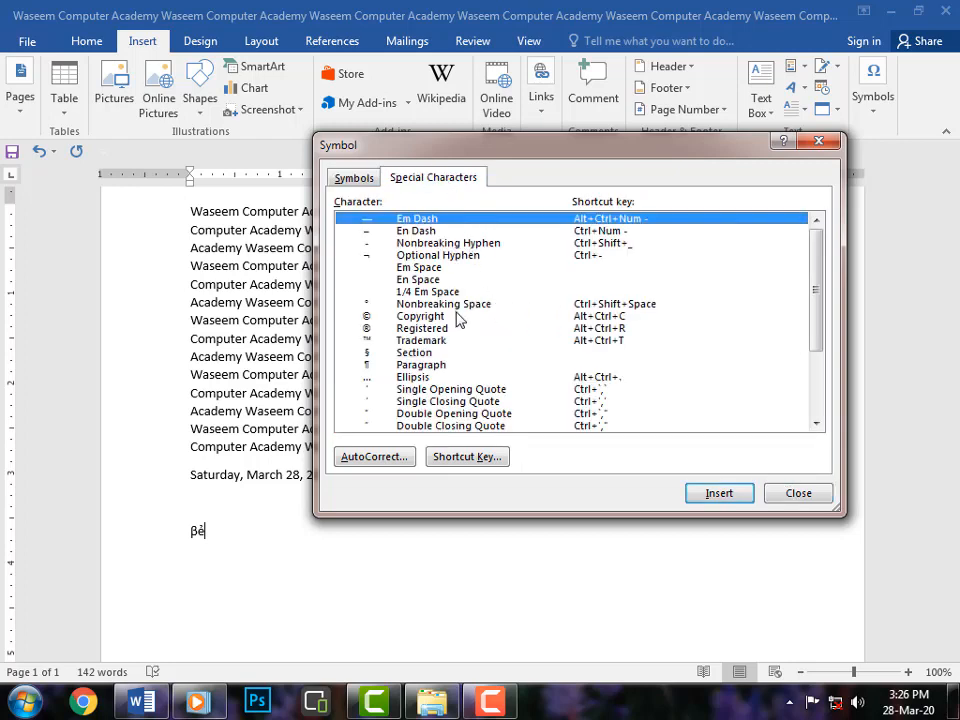
pyautogui.scroll(-2, 458, 320)
pyautogui.scroll(-1, 474, 348)
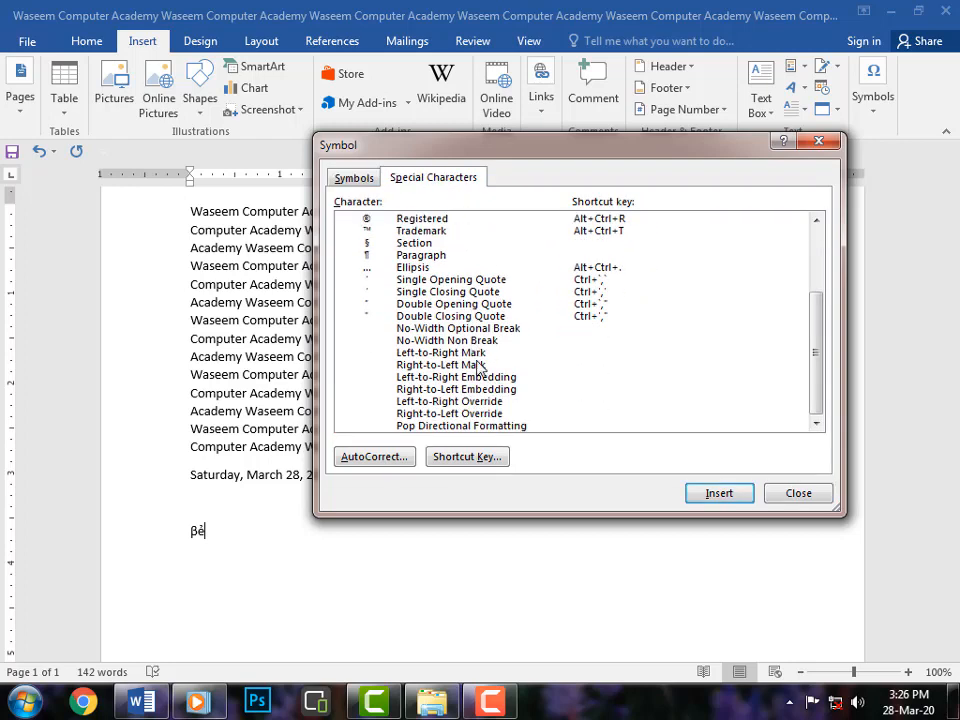
pyautogui.scroll(3, 480, 365)
pyautogui.click(354, 180)
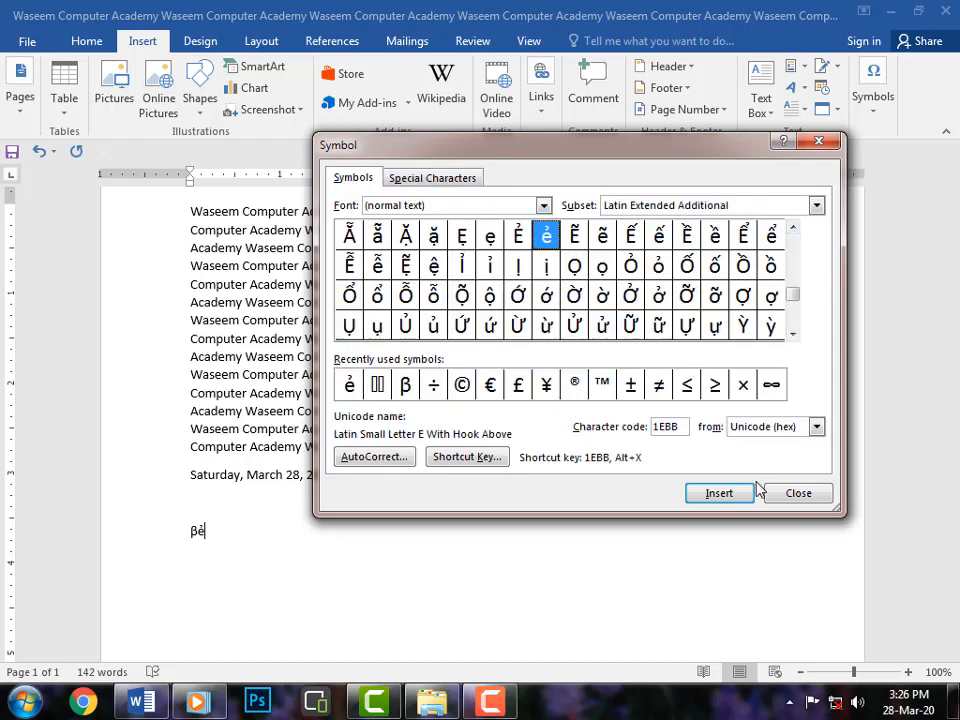
pyautogui.click(797, 493)
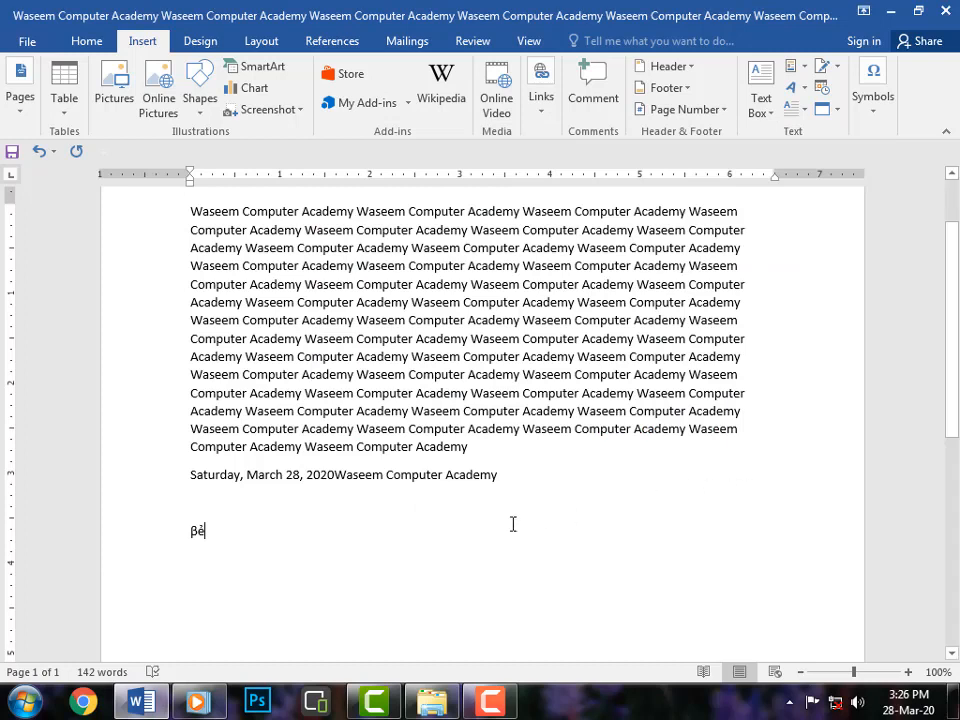